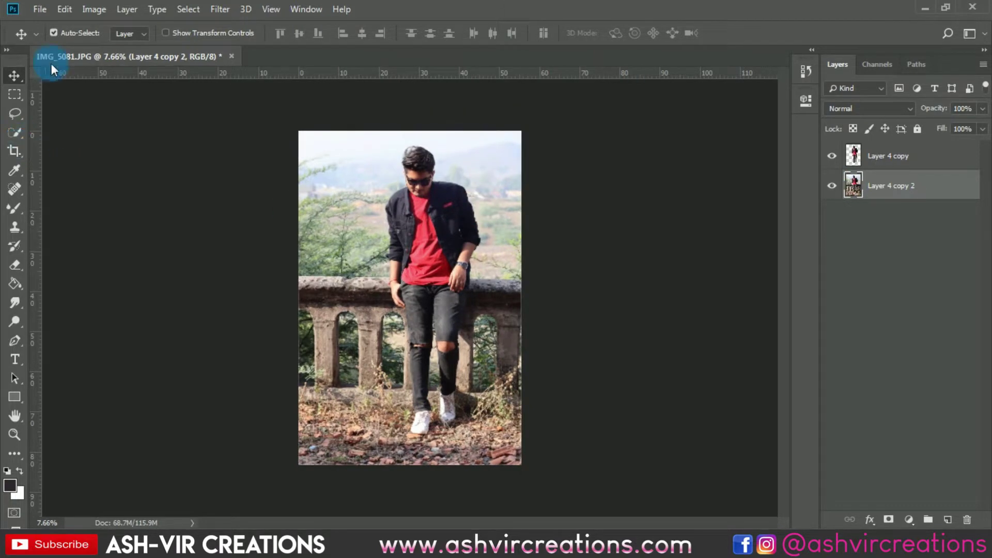
Step: Crop with the 4 : 5 (8 : 10) ratio, extending the canvas outward so transparent space surrounds the whole photo
left_click(14, 149)
left_click(82, 34)
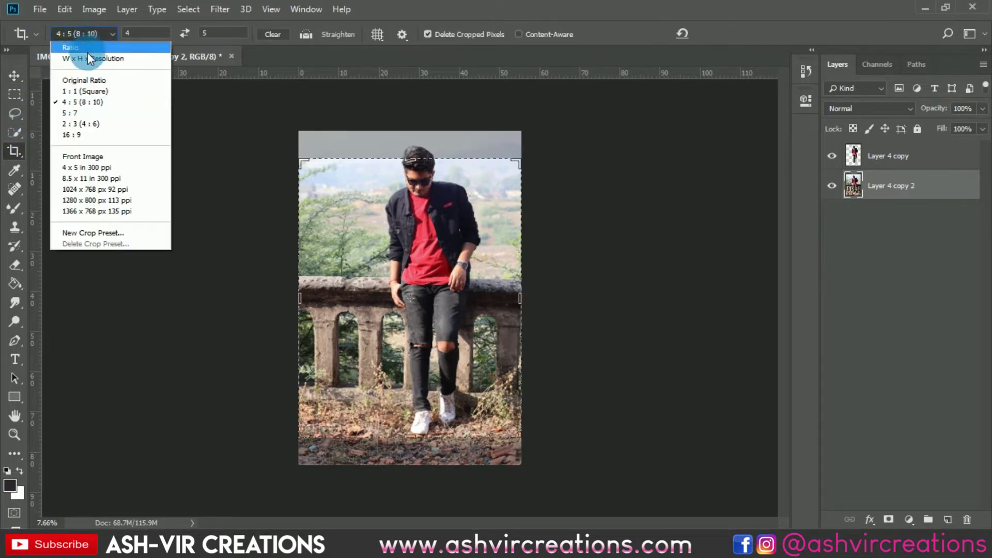
left_click(91, 102)
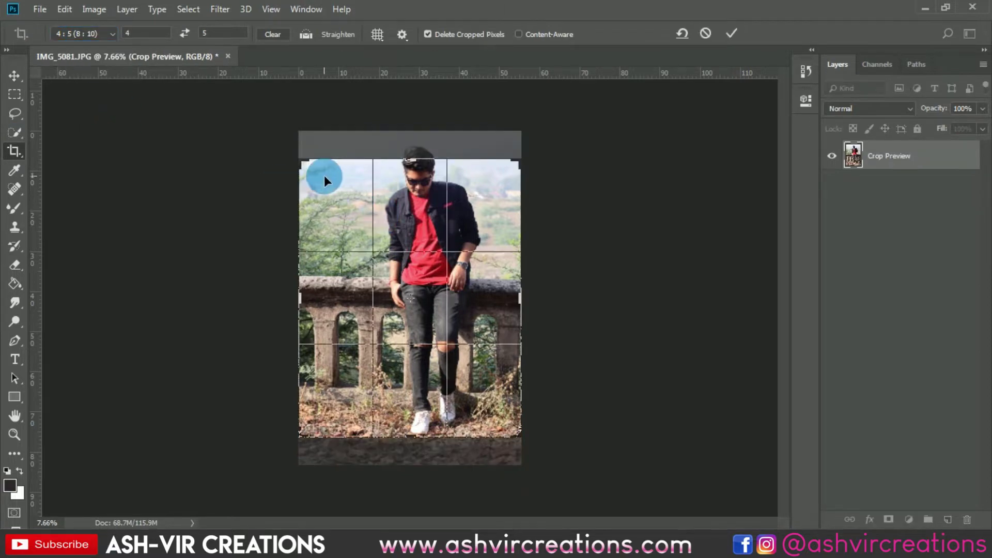
left_click_drag(310, 168, 221, 80)
left_click_drag(283, 137, 272, 126)
left_click(731, 33)
key("v")
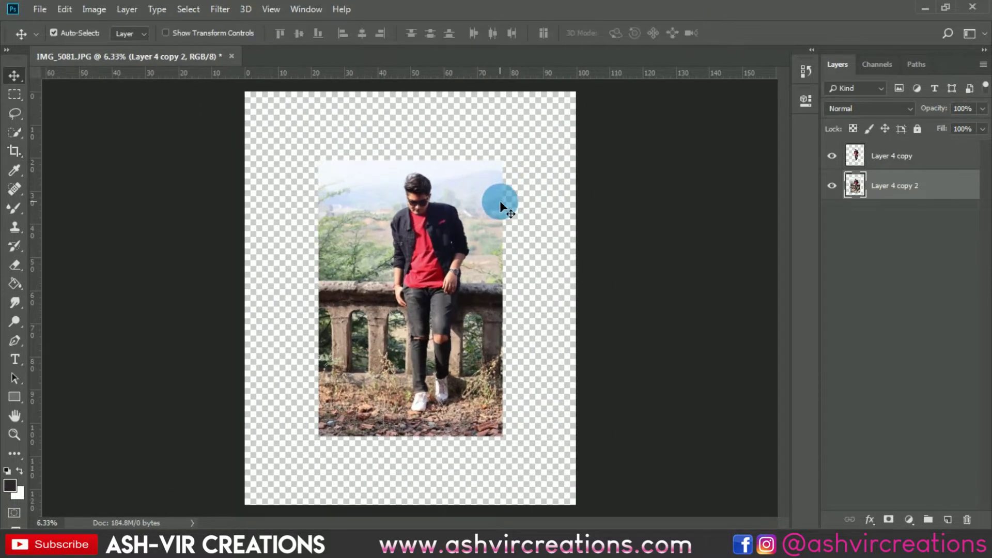
Step: Open the fbv JPG from the Desktop and bring the image into the IMG_5081 document between the two existing layers
left_click(40, 9)
left_click(44, 67)
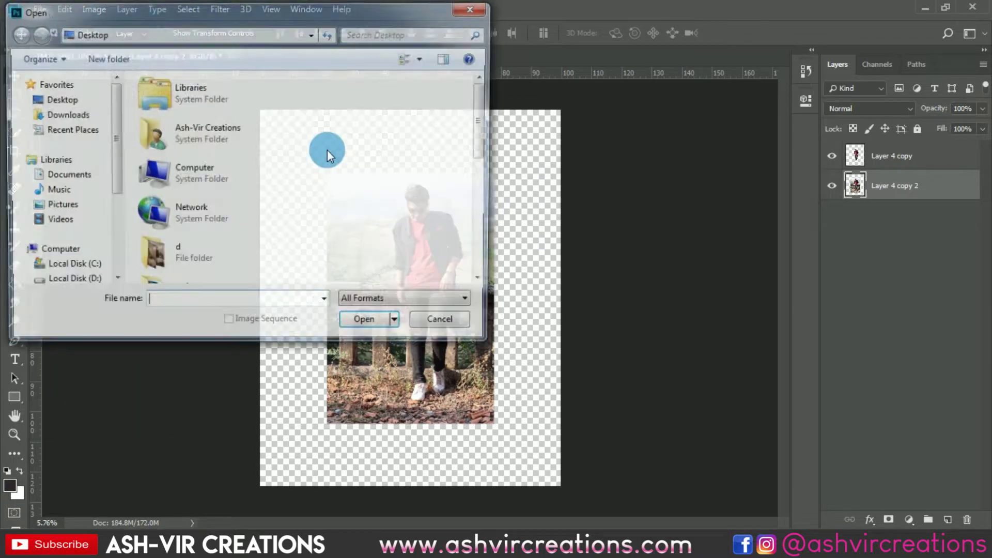
scroll(357, 150, "down", 5)
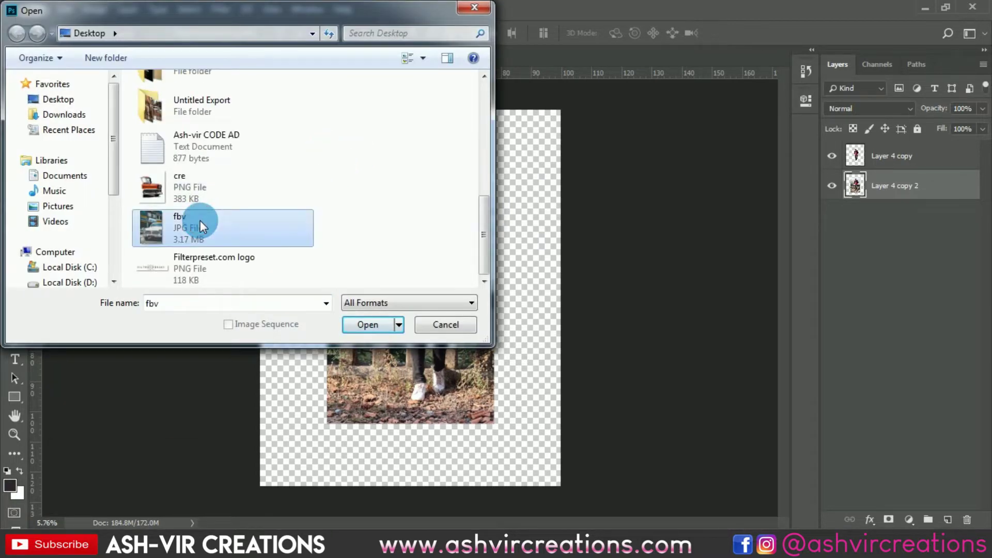
double_click(200, 223)
left_click_drag(377, 232, 416, 256)
Step: Free-transform the car background to about 114% and position it behind the man, with its upper edge at the canvas edge
left_click(65, 8)
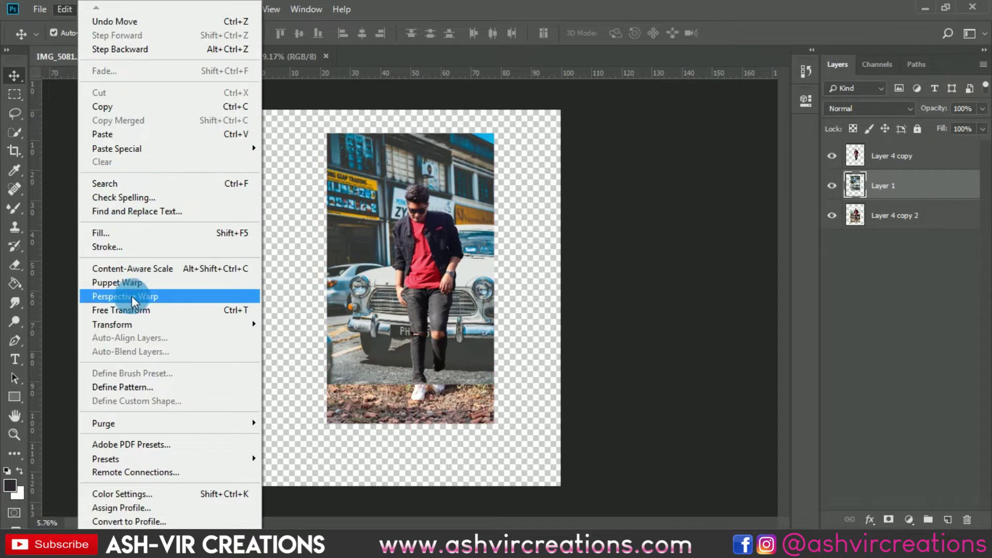
left_click(135, 306)
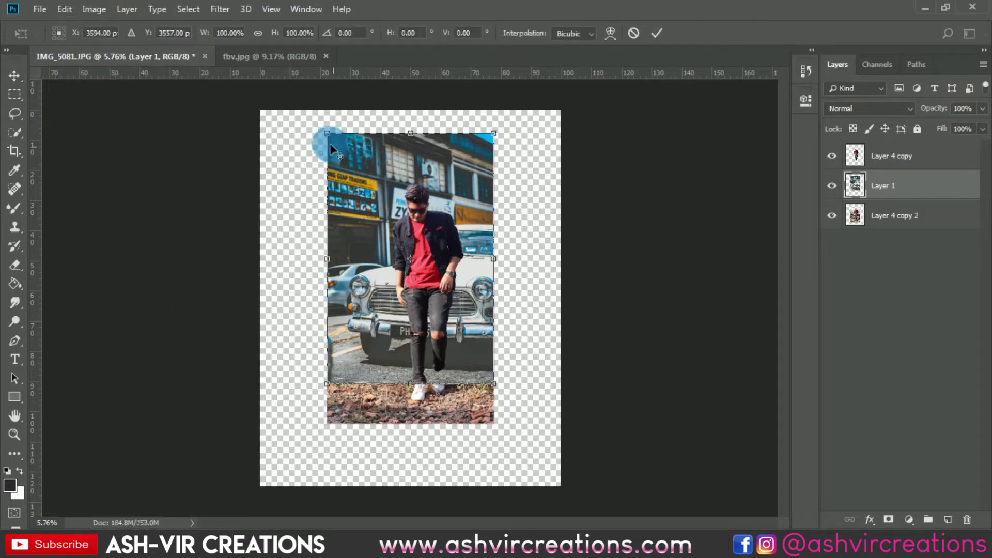
left_click_drag(328, 134, 310, 123)
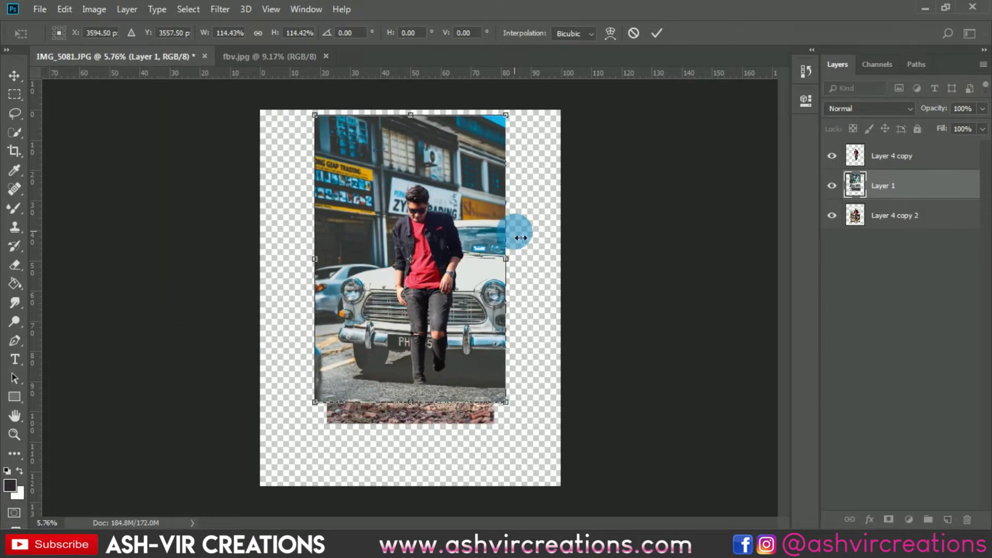
scroll(461, 259, "up", 2)
left_click_drag(472, 235, 489, 220)
scroll(466, 206, "down", 1)
scroll(444, 185, "up", 1)
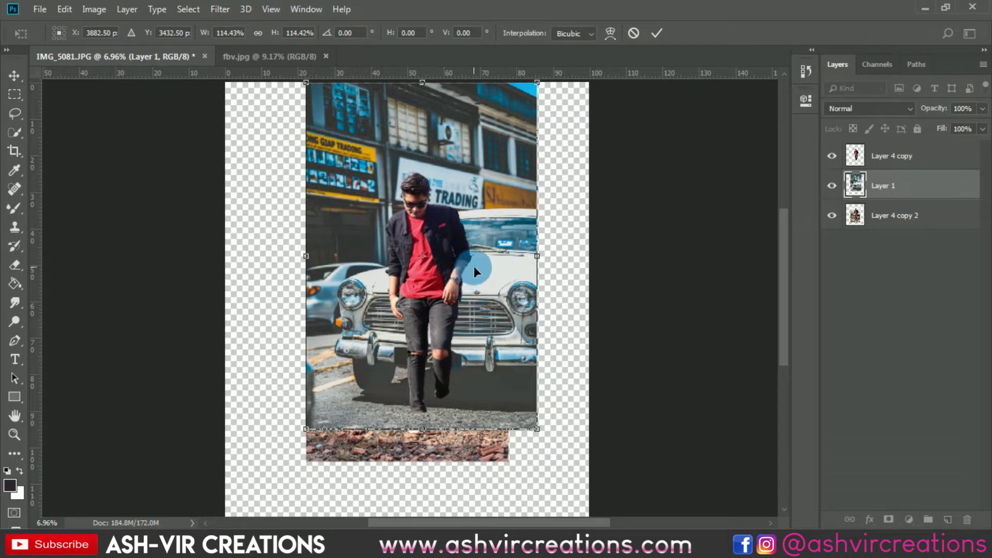
left_click_drag(485, 249, 478, 249)
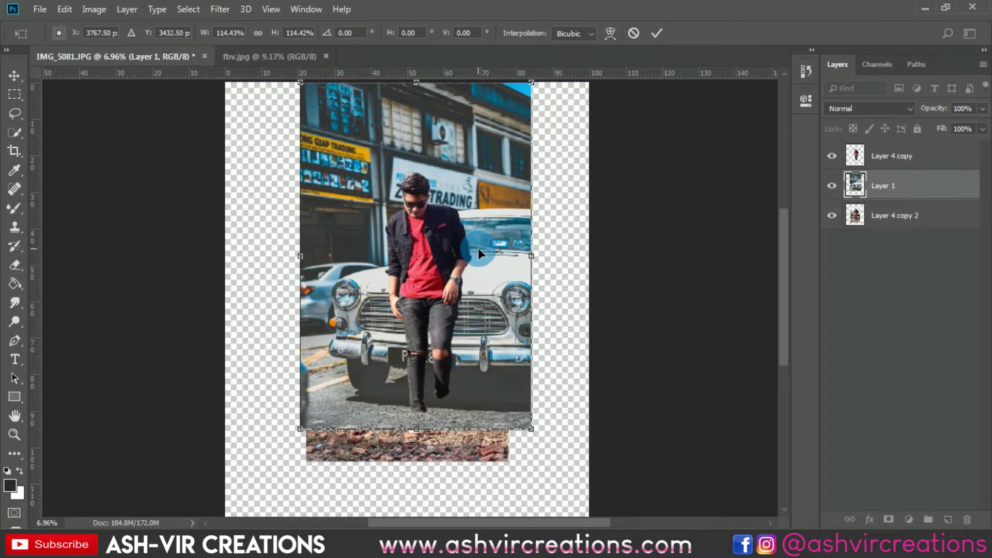
key("Return")
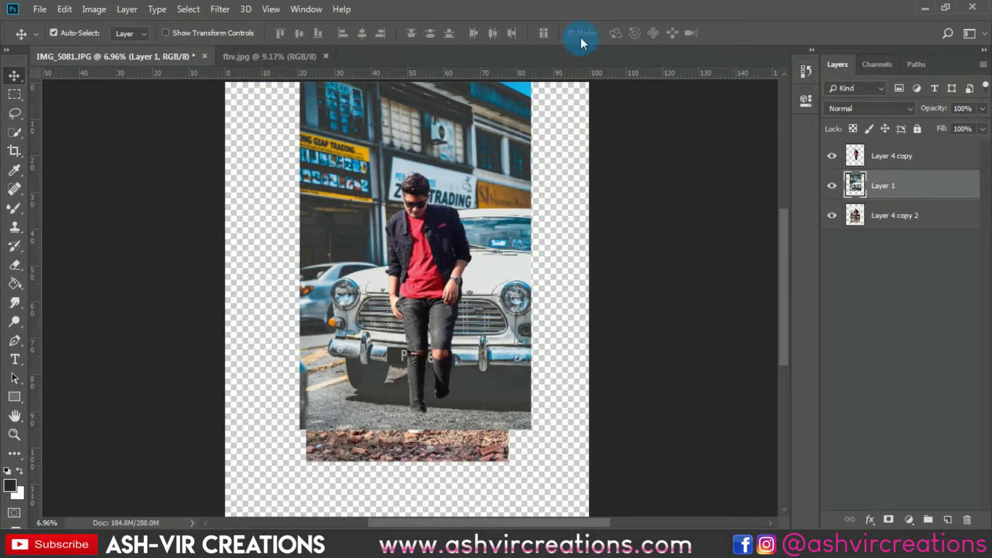
scroll(482, 161, "down", 2)
right_click(482, 161)
left_click(489, 163)
left_click(513, 205)
left_click(541, 207)
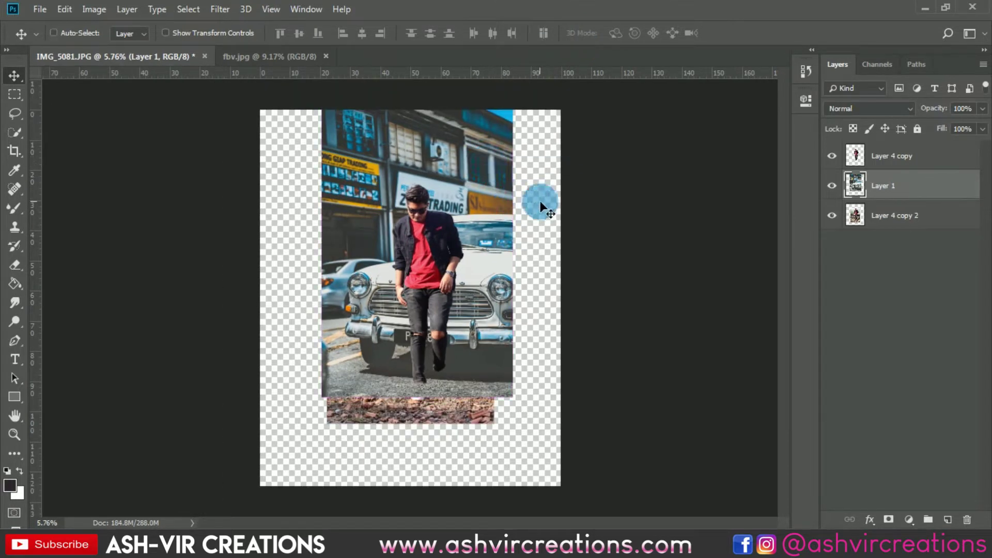
Step: Darken the car background on Layer 1 with Levels, setting the black input level to 49
key("ctrl+l")
left_click_drag(600, 265, 623, 262)
key("ctrl+plus")
key("ctrl+plus")
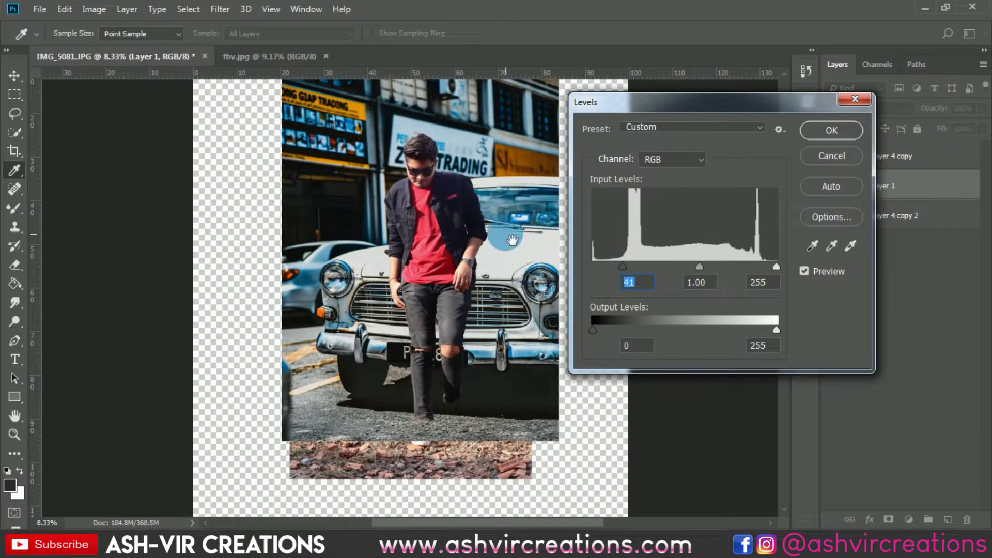
left_click_drag(509, 241, 484, 320)
mouse_move(623, 262)
left_mouse_down()
mouse_move(634, 273)
mouse_move(629, 265)
left_mouse_up()
left_click_drag(764, 271, 797, 264)
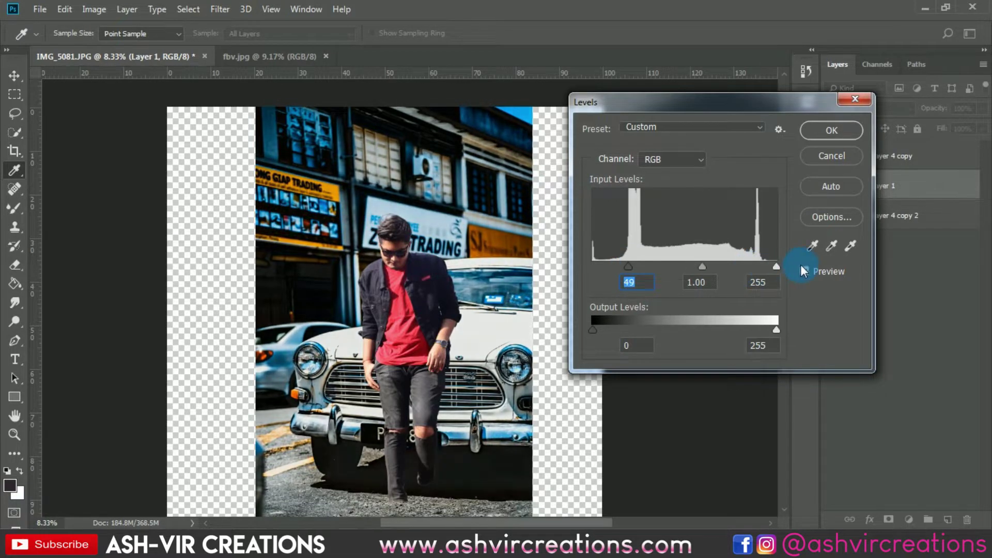
left_click(808, 269)
left_click(808, 270)
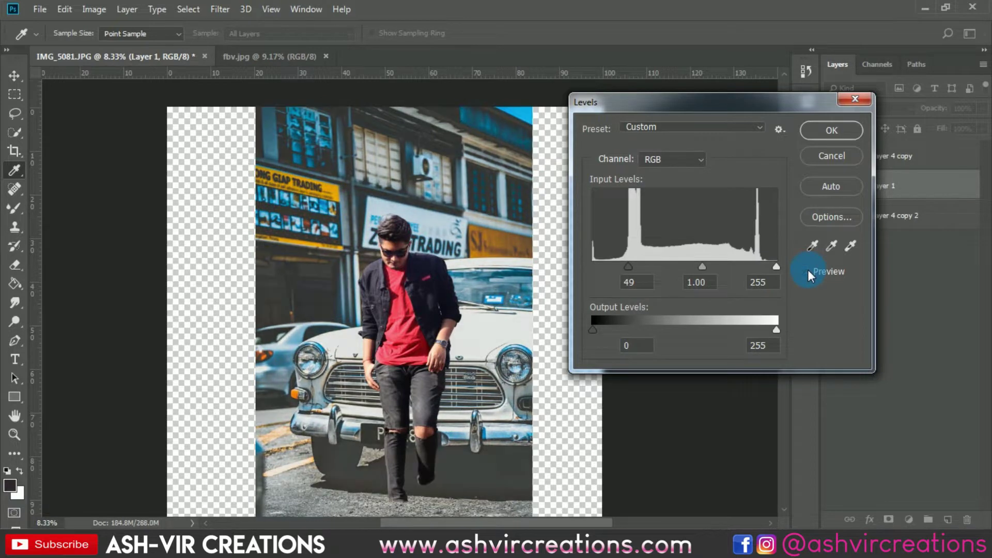
left_click(829, 132)
key("v")
Step: Apply Levels to the man's cutout on Layer 4 copy with a black input level of 2
left_click(890, 162)
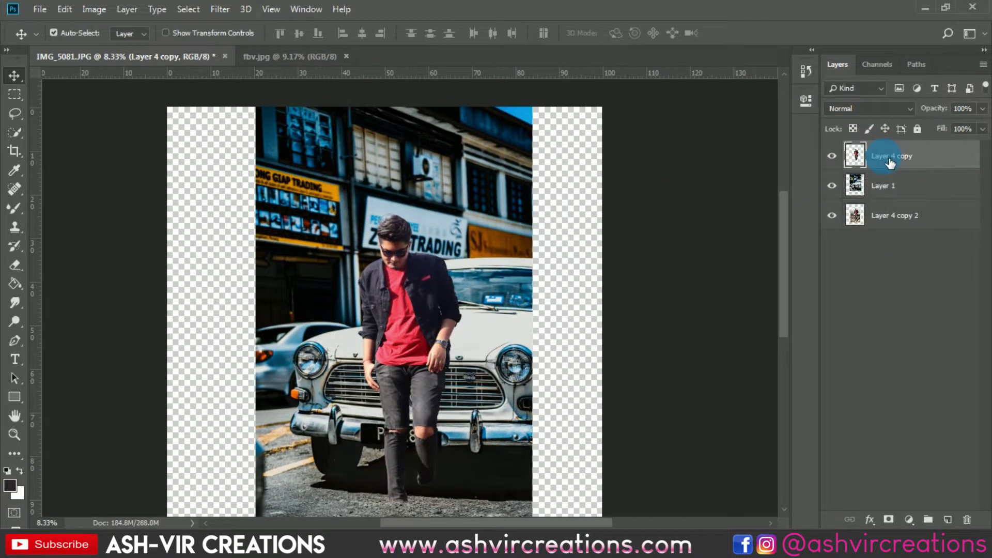
key("ctrl+l")
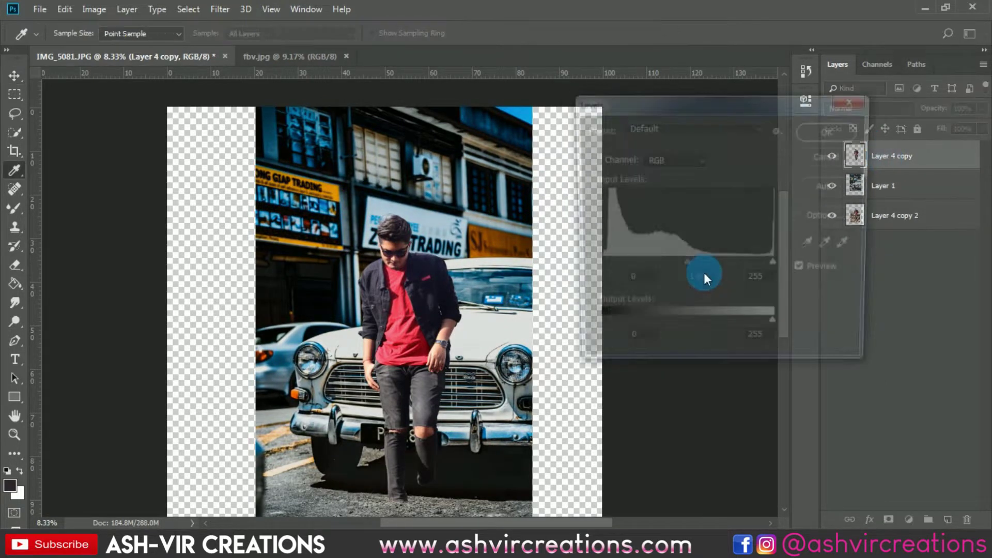
mouse_move(593, 266)
left_mouse_down()
mouse_move(585, 265)
mouse_move(594, 265)
left_mouse_up()
left_click(833, 131)
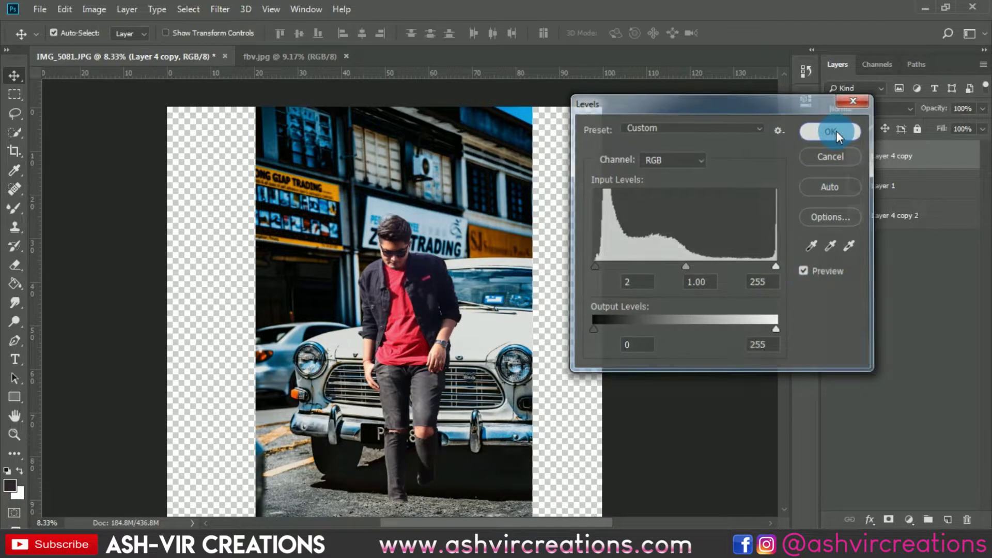
Step: Duplicate Layer 4 copy within the document, set the duplicate's blend mode to Soft Light and compare the image with and without it
right_click(877, 157)
left_click(771, 79)
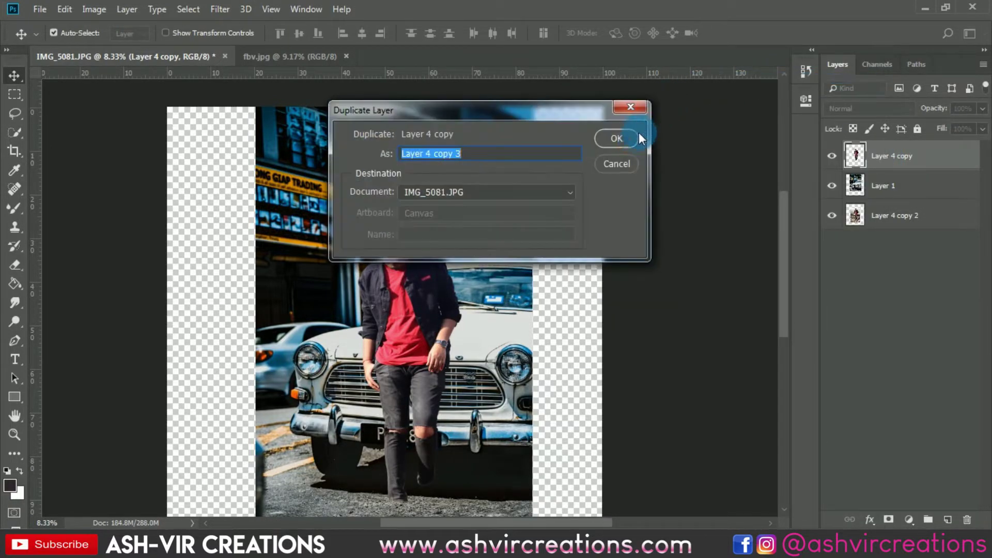
left_click(638, 135)
left_click(838, 113)
left_click(838, 294)
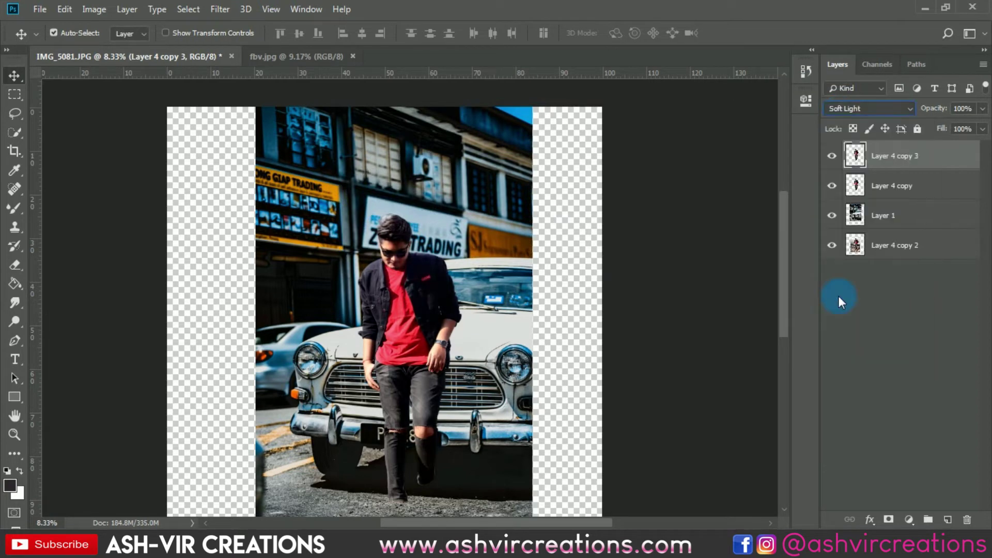
left_click(833, 157)
left_click(834, 157)
left_click(834, 158)
left_click(833, 157)
left_click(838, 156)
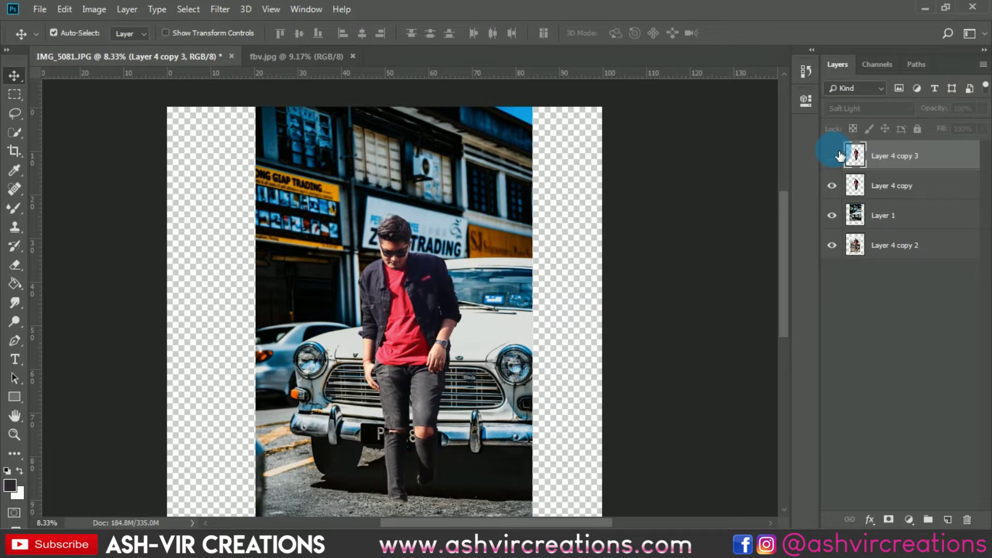
left_click(838, 156)
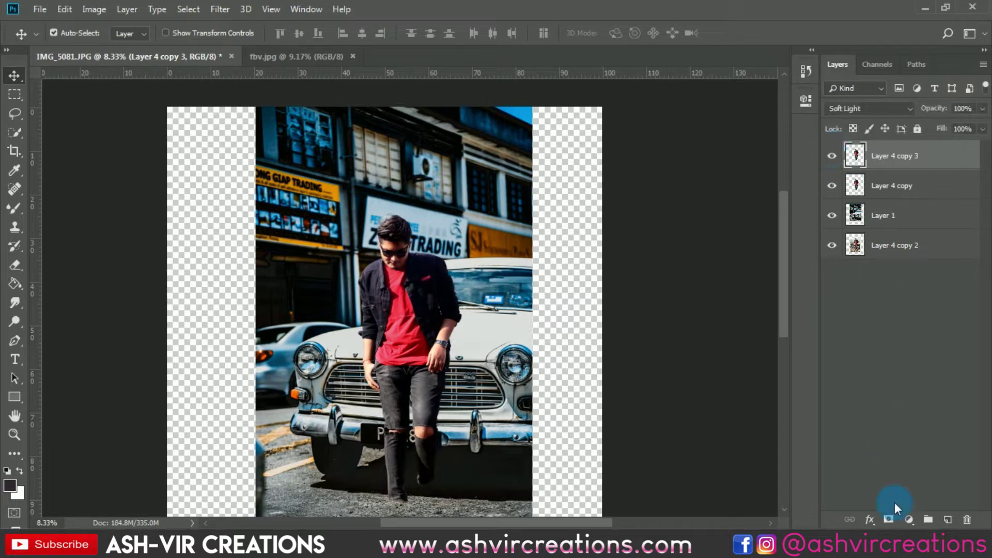
Step: Add a layer mask to the Soft Light duplicate and set up the Brush at size 1300 with 49% opacity
left_click(889, 520)
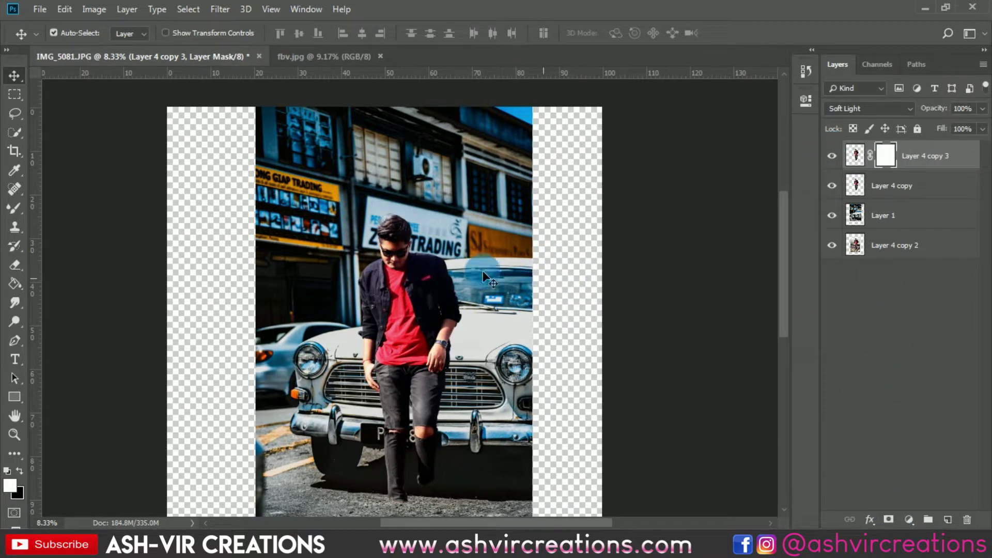
left_click(14, 208)
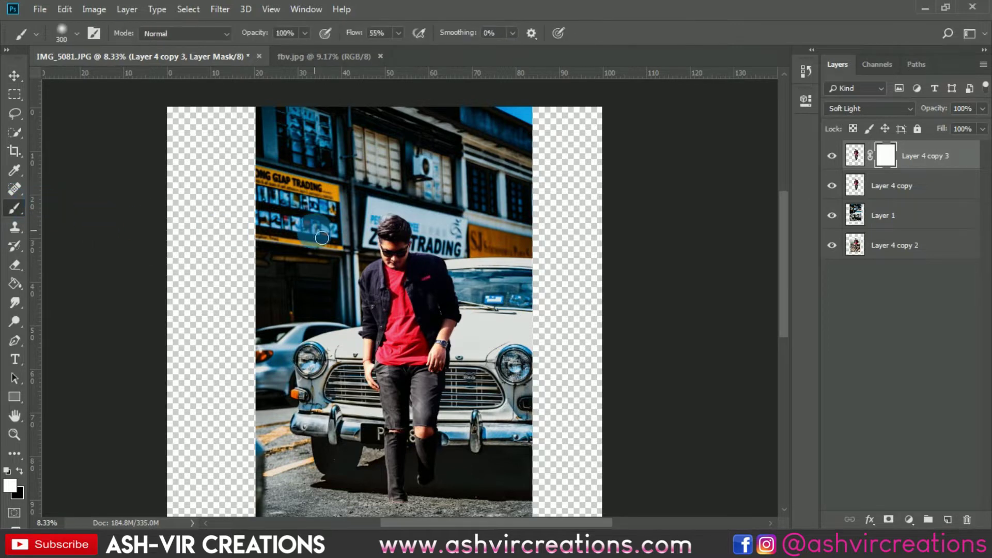
key("]")
key("]")
key("]")
key("]")
key("]")
key("]")
key("]")
key("]")
key("]")
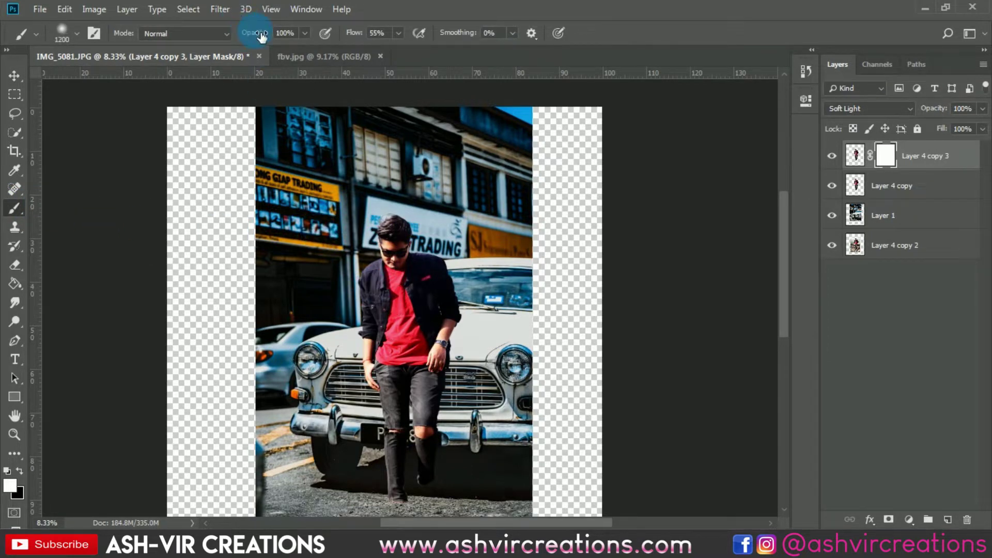
left_click_drag(227, 33, 224, 33)
key("]")
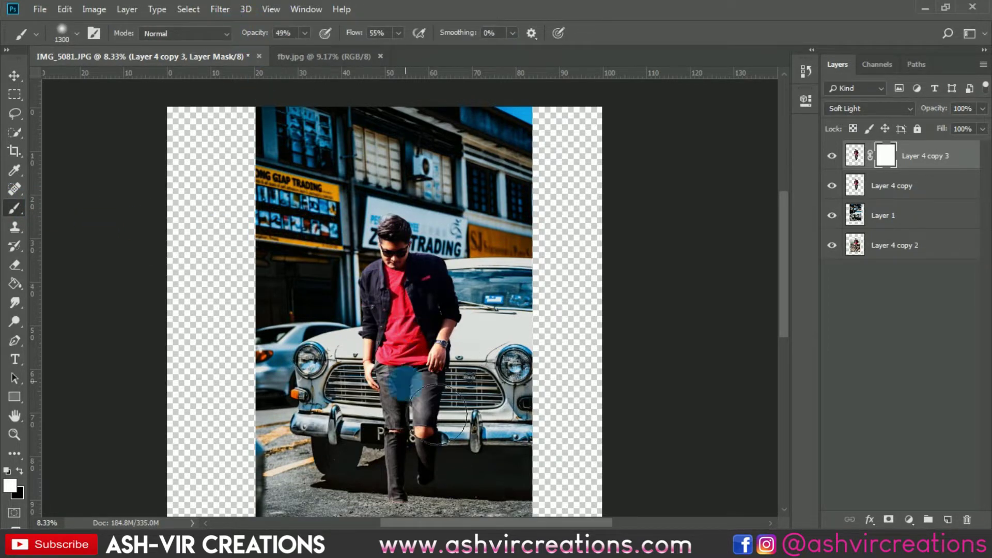
Step: Undo the white stroke, switch the foreground to black and paint over the man's legs and head on the layer mask
key("ctrl+z")
left_click(20, 471)
left_click(427, 396)
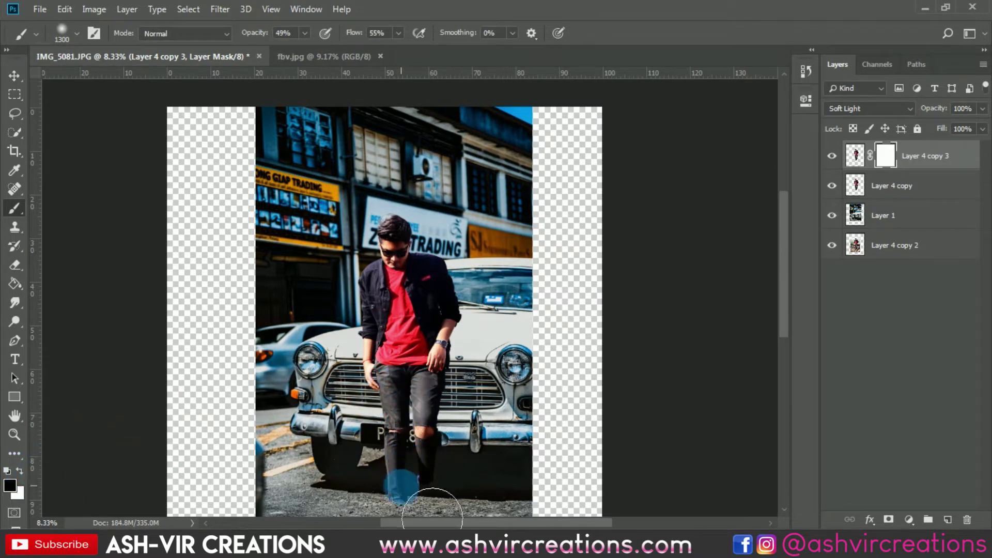
mouse_move(460, 425)
left_mouse_down()
mouse_move(430, 455)
mouse_move(431, 506)
mouse_move(438, 387)
mouse_move(437, 484)
mouse_move(446, 444)
mouse_move(453, 459)
mouse_move(444, 525)
mouse_move(443, 403)
left_mouse_up()
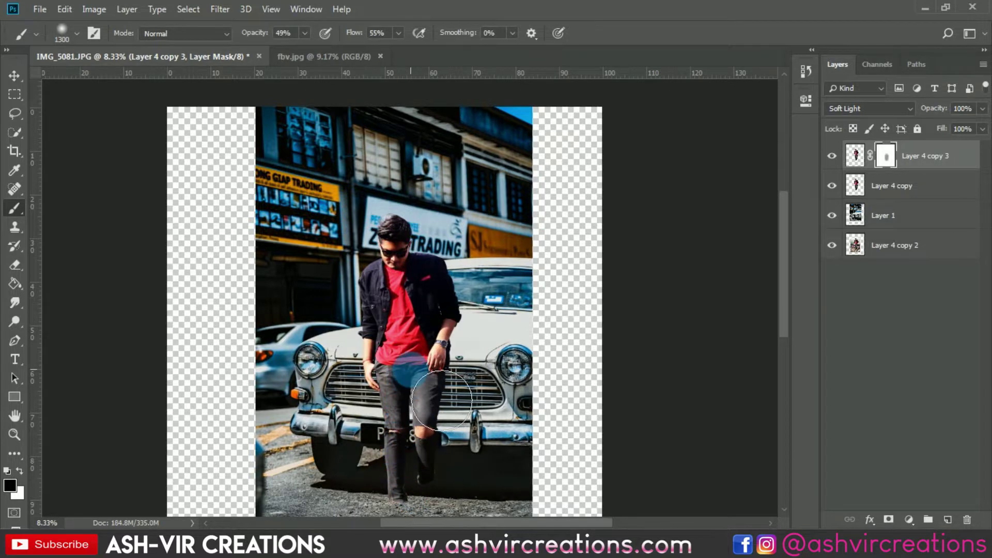
left_click(441, 308)
scroll(457, 198, "up", 2)
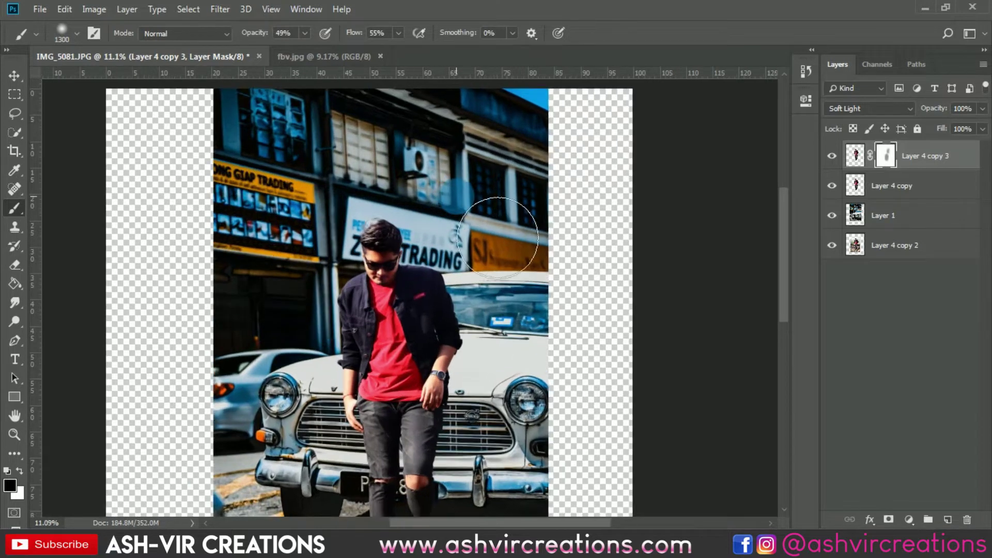
left_click(407, 197)
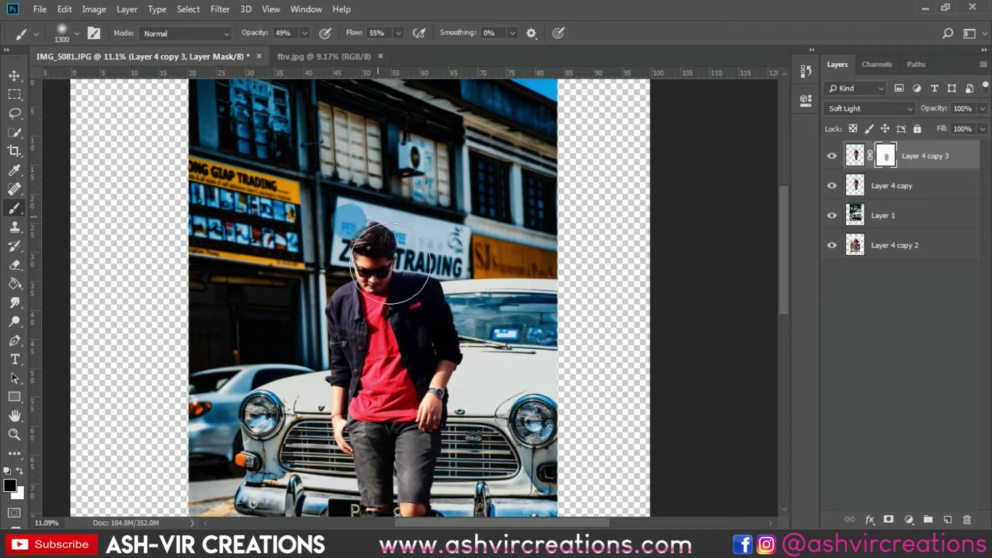
left_click(366, 226)
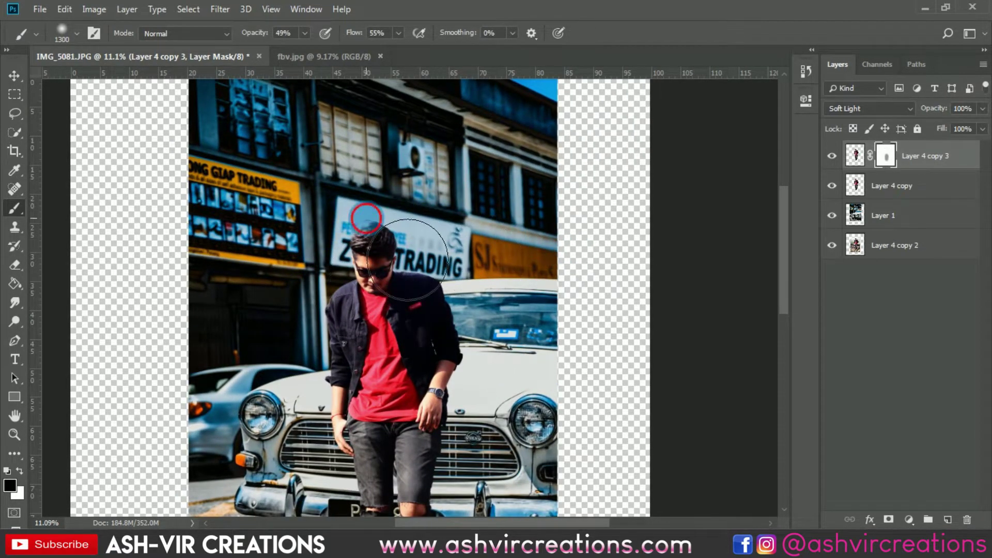
scroll(584, 217, "up", 1)
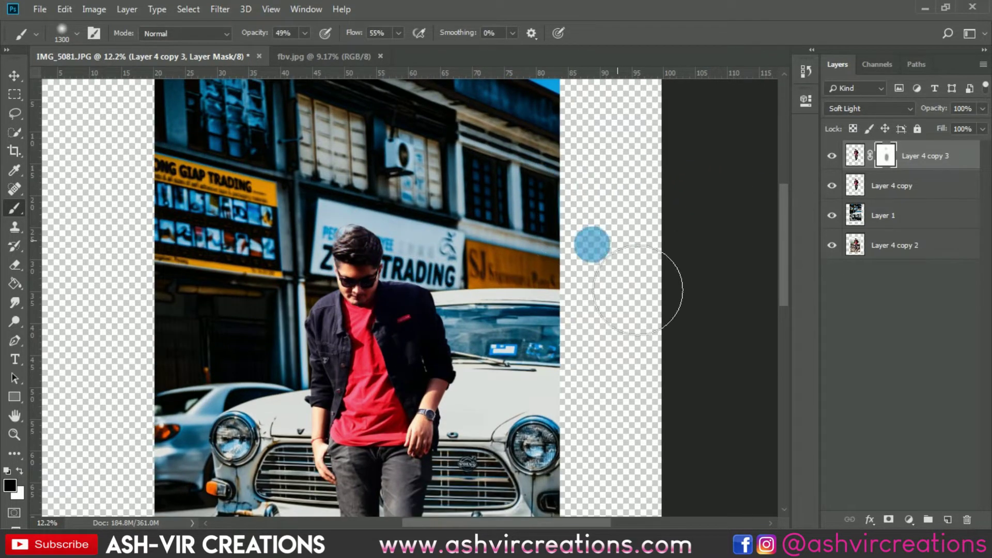
Step: Set the brush to size 300 and 77% opacity, and paint black over the man's face on the layer mask
scroll(429, 238, "up", 3)
left_click_drag(263, 37, 277, 37)
key("[")
key("[")
key("[")
key("[")
key("[")
key("[")
key("[")
key("[")
key("[")
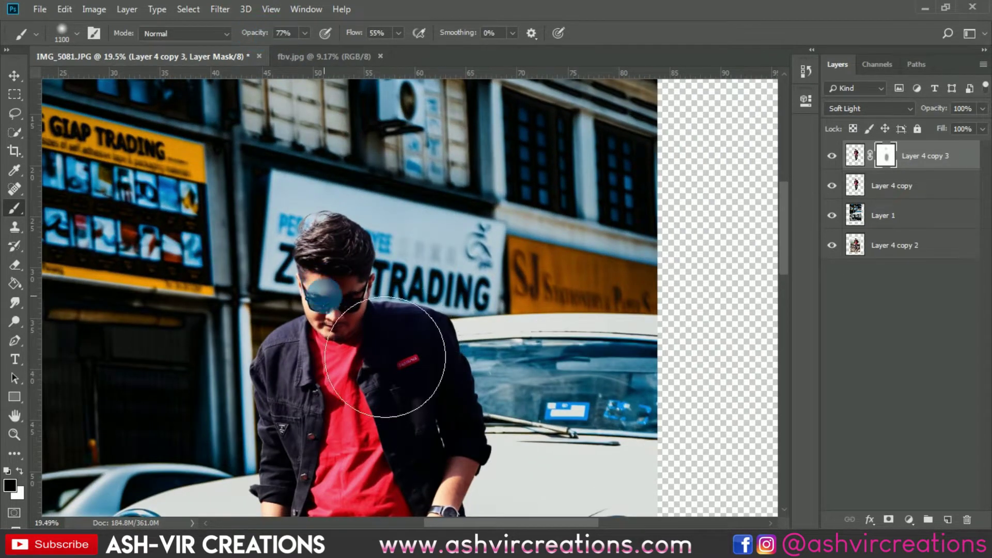
key("[")
left_click_drag(349, 282, 305, 290)
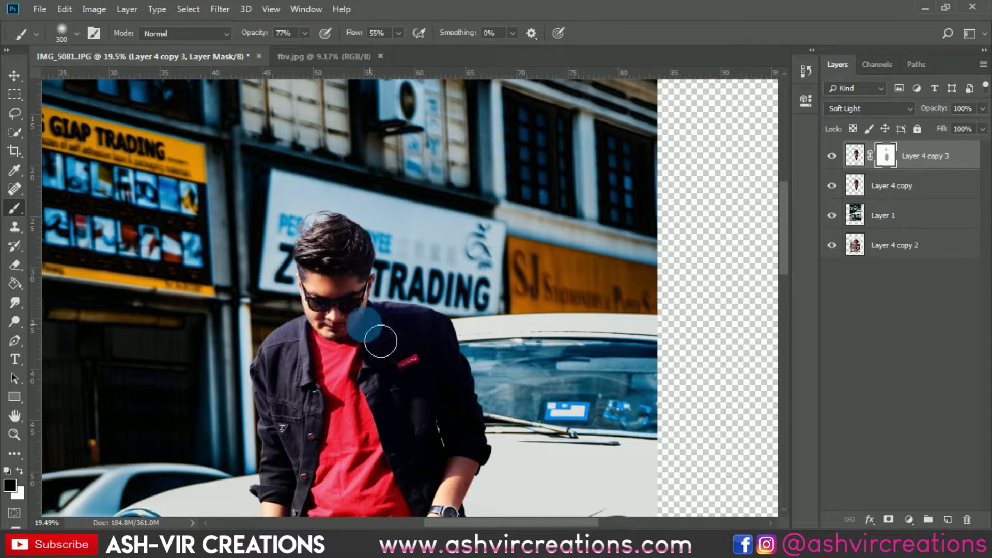
Step: Set the brush opacity to 53%, dab the mask over the jacket and compare the image with the Soft Light layer hidden and shown
left_click_drag(261, 33, 237, 33)
left_click(398, 373)
left_click(834, 162)
left_click(832, 159)
left_click(832, 160)
left_click(832, 160)
left_click(832, 160)
scroll(560, 251, "down", 4)
scroll(559, 250, "down", 3)
scroll(442, 201, "up", 4)
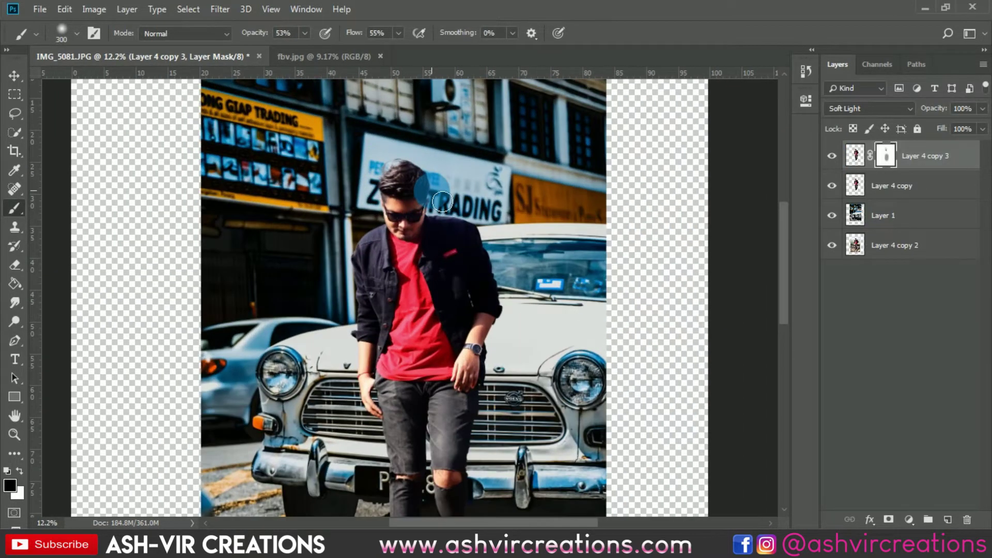
Step: Scale down the street background on Layer 1 and reposition it behind the man
key("v")
scroll(466, 190, "down", 2)
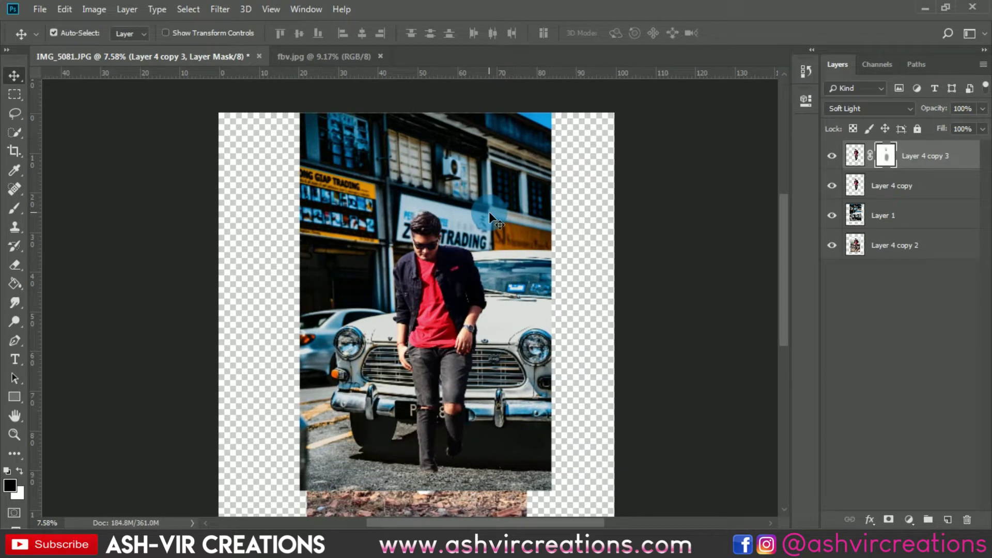
left_click(874, 213)
key("ctrl+0")
key("ctrl+t")
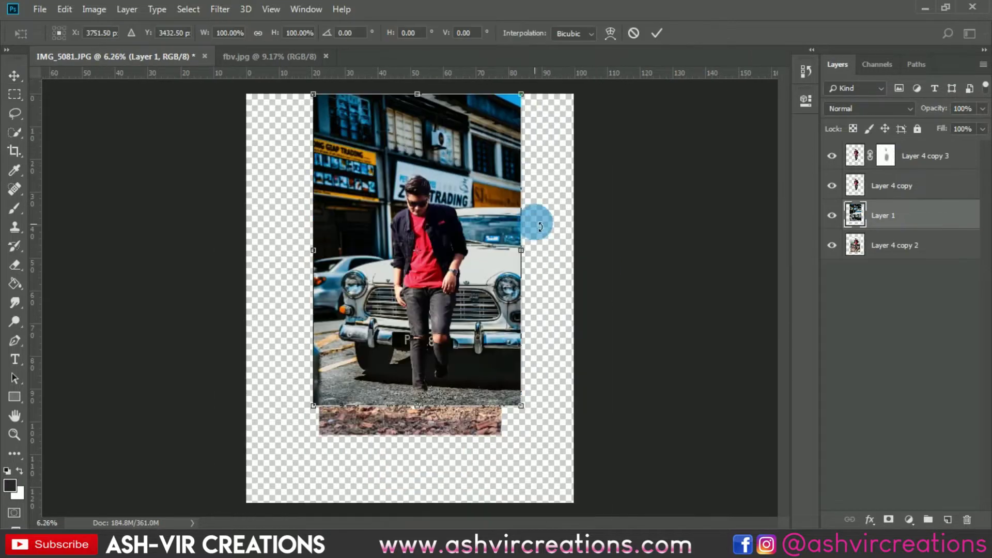
left_click_drag(521, 95, 509, 112)
key("ctrl+0")
left_click_drag(469, 189, 478, 225)
key("Return")
key("ctrl+0")
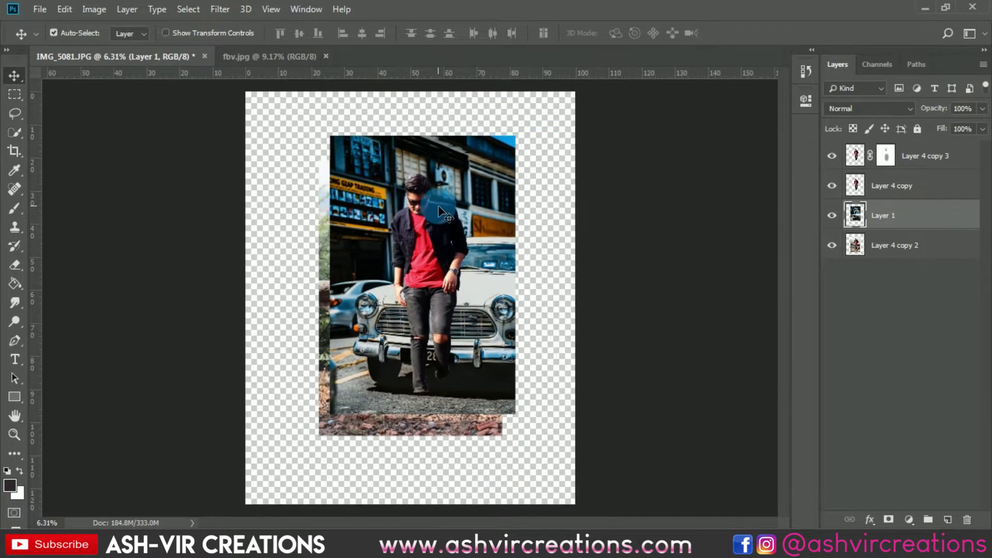
Step: Open cre.png from the Desktop, bring the orange car into the composite and place its layer above all others
scroll(376, 126, "down", 1)
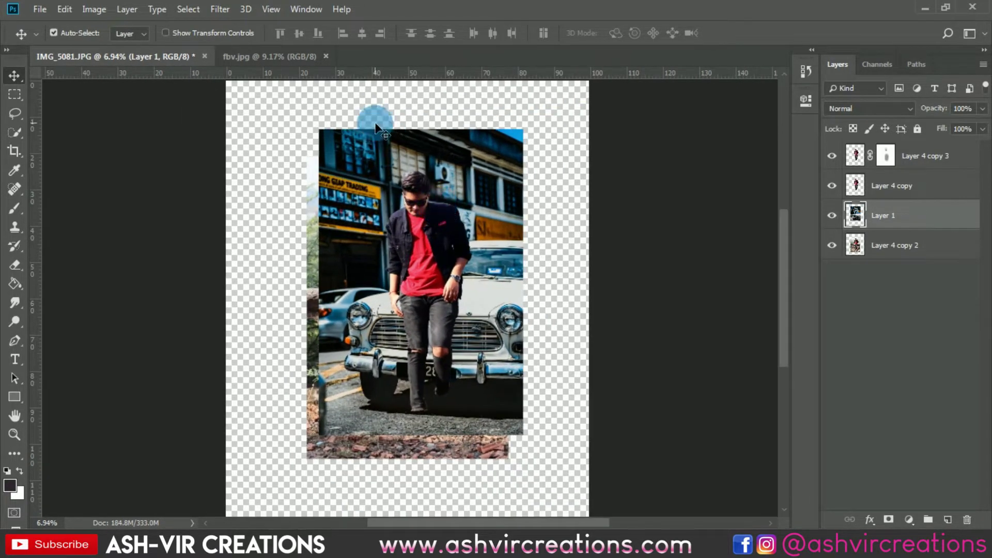
left_click(42, 10)
left_click(46, 35)
scroll(351, 165, "down", 5)
left_click(196, 265)
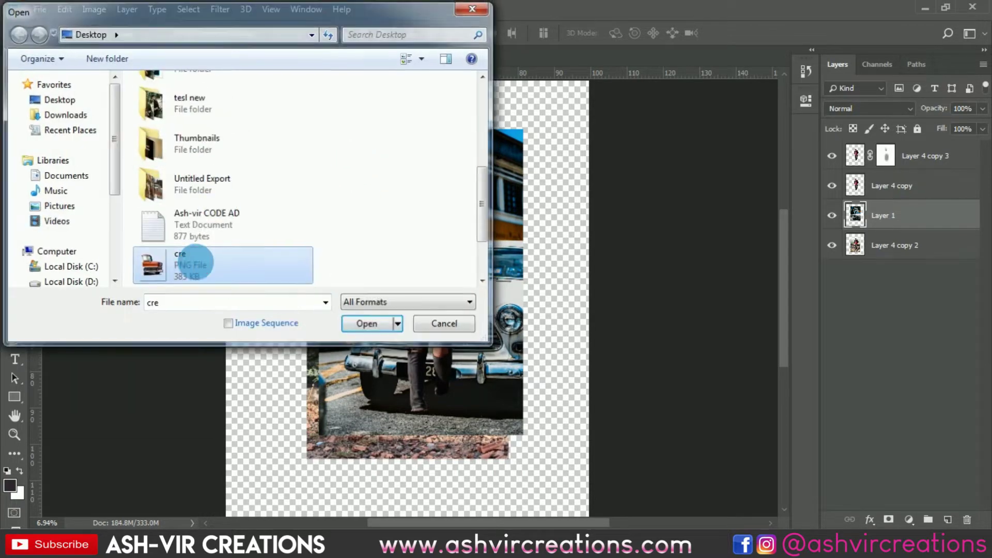
double_click(196, 264)
left_click_drag(349, 194, 511, 179)
left_click_drag(900, 220, 908, 152)
Step: Enlarge the orange car to about 1146%, flip it horizontally and position it in the lower-right foreground in front of the man's legs
key("ctrl+t")
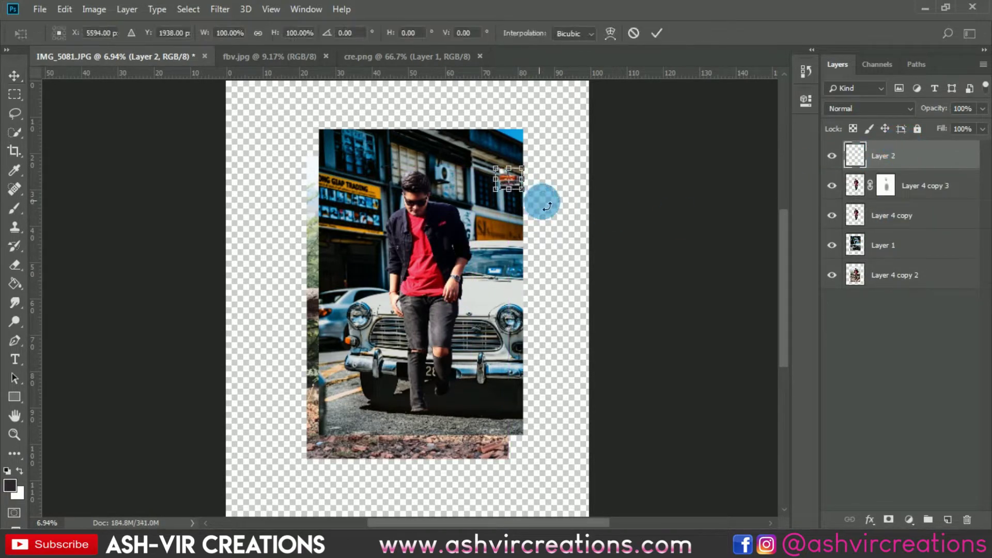
left_click_drag(522, 191, 584, 270)
left_click_drag(542, 206, 563, 420)
right_click(373, 413)
left_click(397, 395)
left_click_drag(424, 334, 388, 294)
left_click_drag(505, 362, 492, 377)
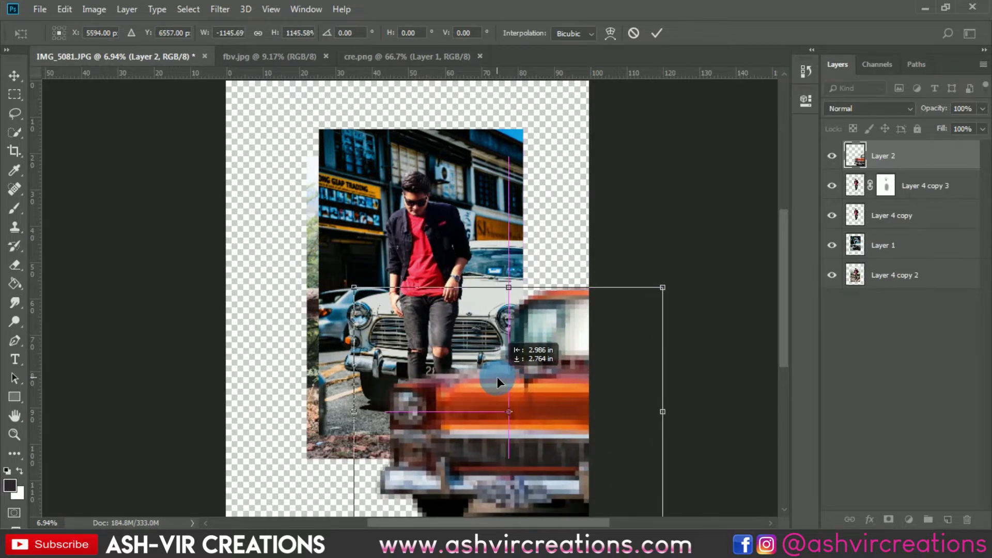
key("Return")
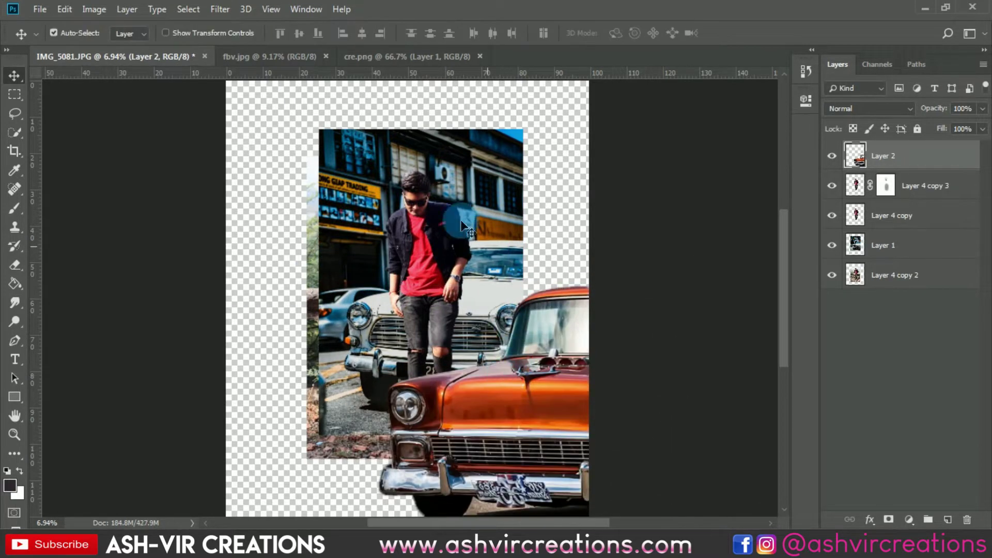
Step: Apply a strong Gaussian Blur to the orange car so it looks like an out-of-focus foreground
left_click(221, 9)
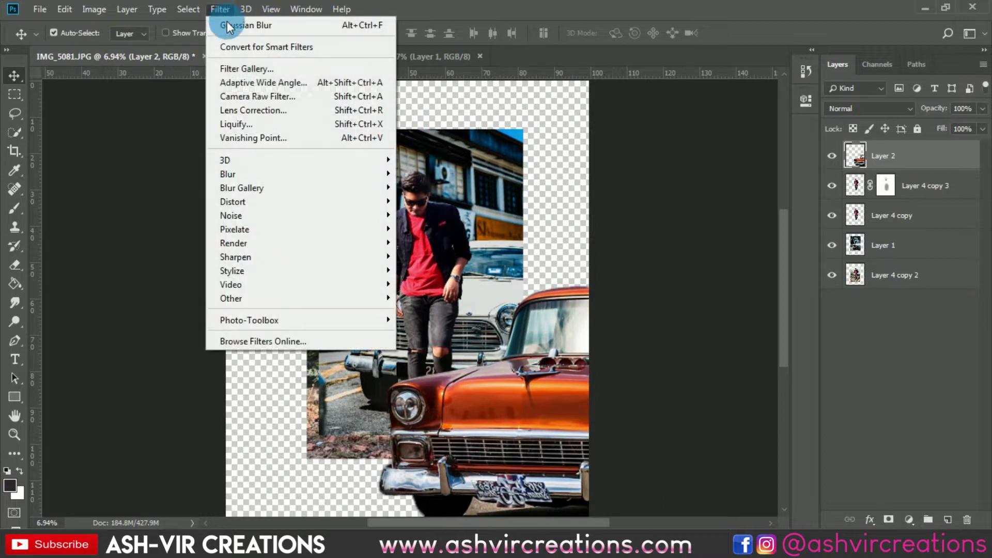
left_click(240, 174)
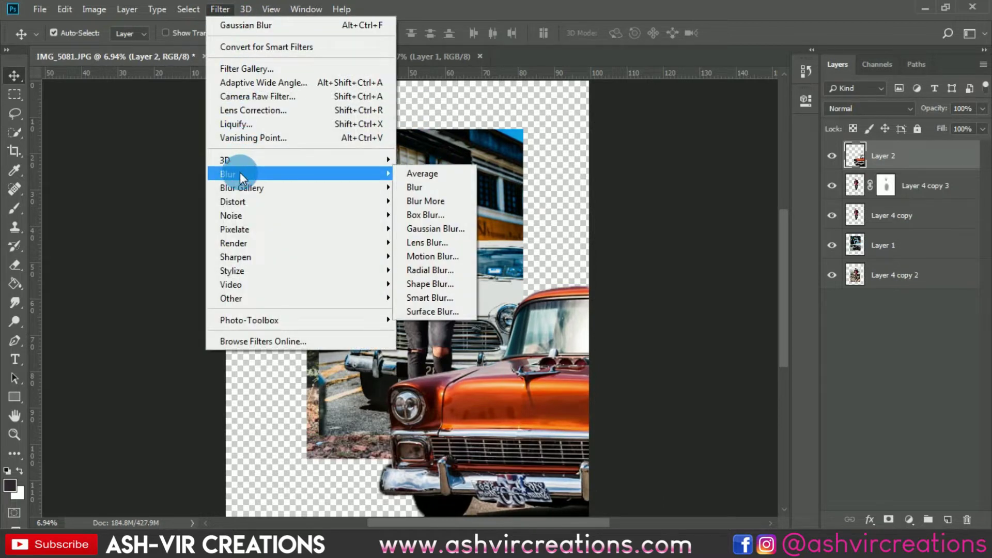
left_click(433, 228)
left_click_drag(728, 345, 723, 345)
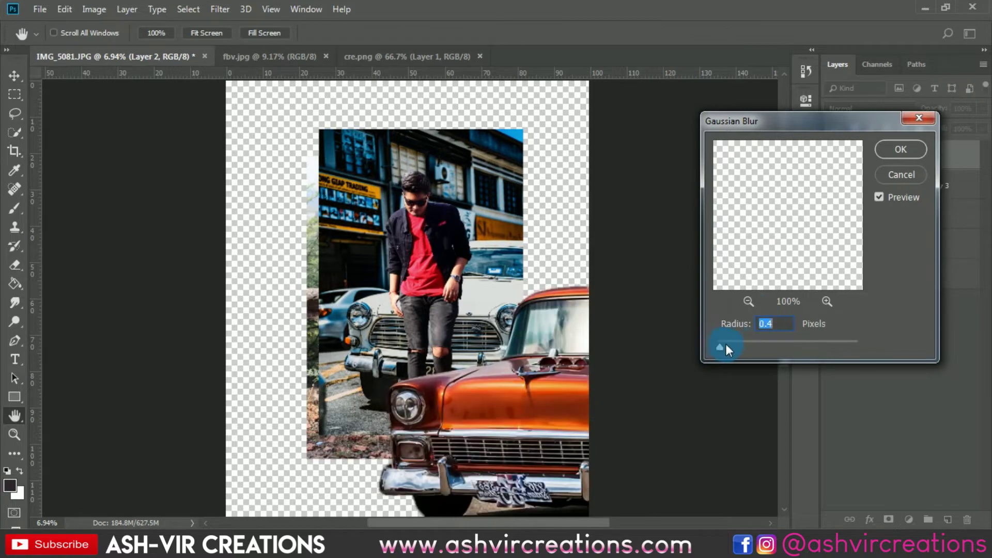
left_click(787, 343)
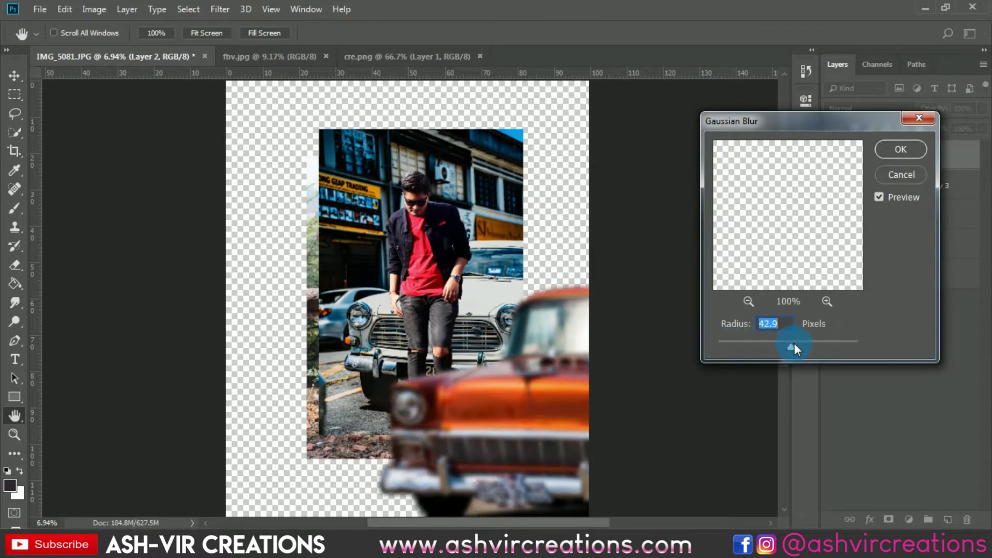
left_click(802, 346)
left_click(790, 348)
left_click(898, 150)
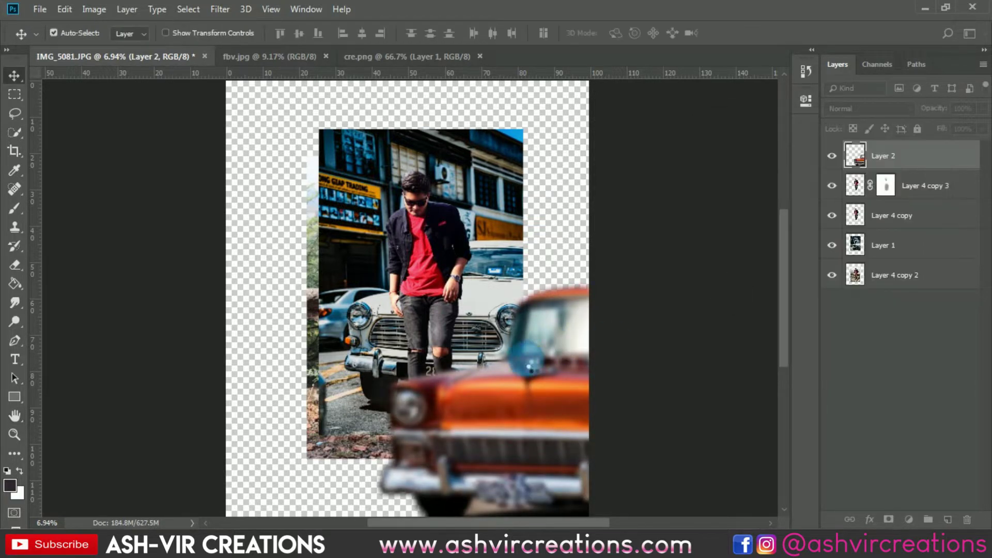
scroll(492, 380, "up", 3)
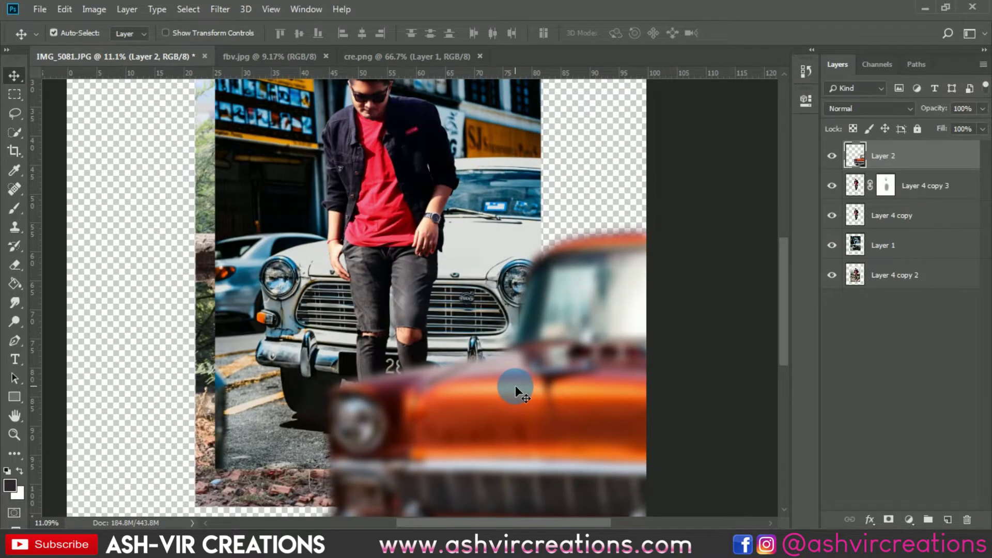
scroll(516, 386, "down", 1)
Step: Duplicate the street background layer, Layer 1
left_click(499, 182)
scroll(500, 182, "down", 1)
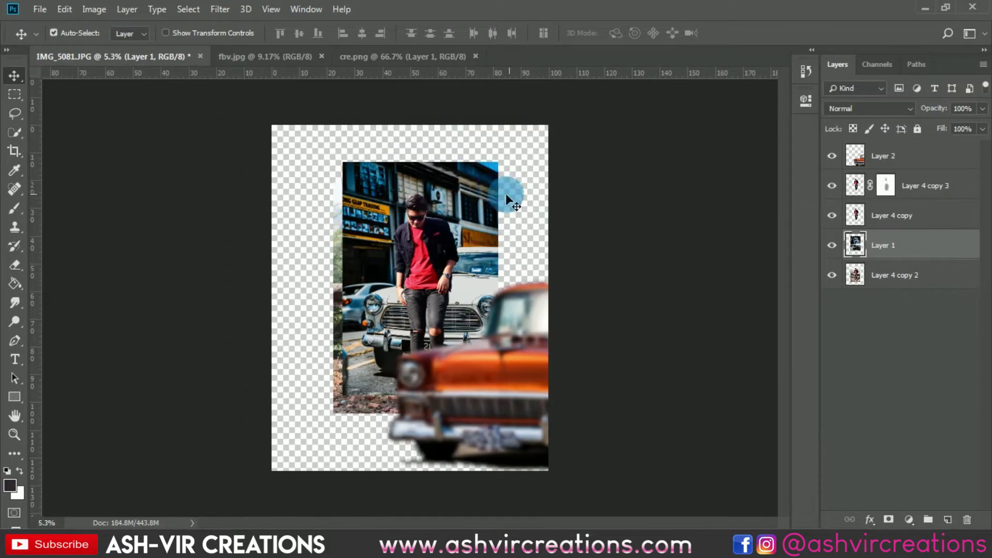
right_click(892, 251)
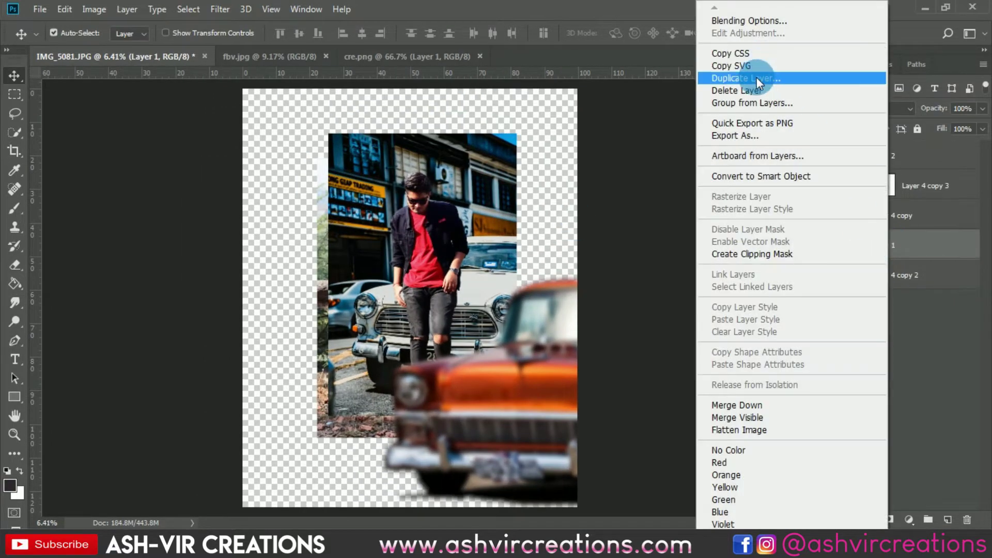
left_click(757, 77)
left_click(628, 140)
Step: Flip the background copy horizontally and place it flush against the original's right edge to extend the street
left_click(64, 9)
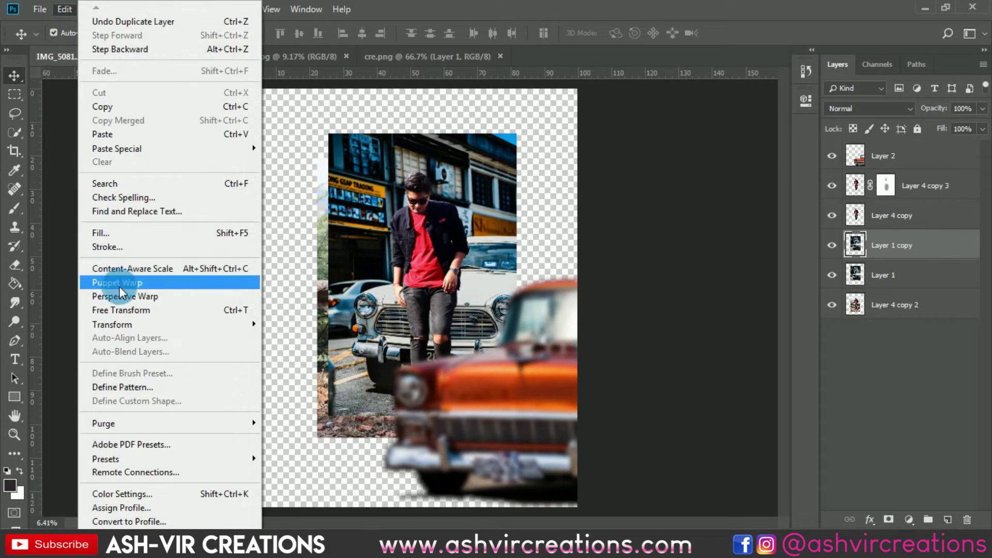
left_click(104, 308)
right_click(424, 347)
left_click(449, 330)
left_click_drag(419, 329, 605, 328)
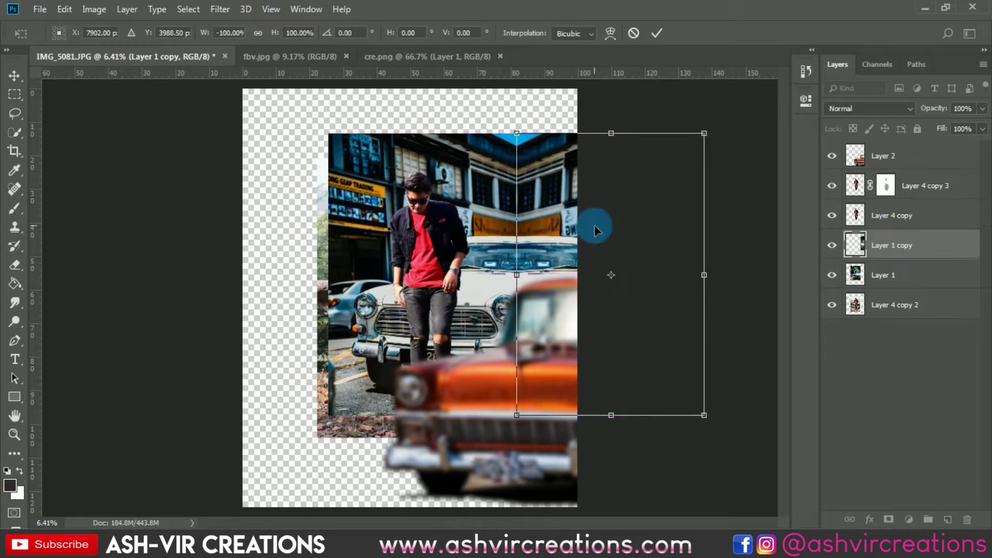
key("Return")
scroll(523, 203, "up", 1)
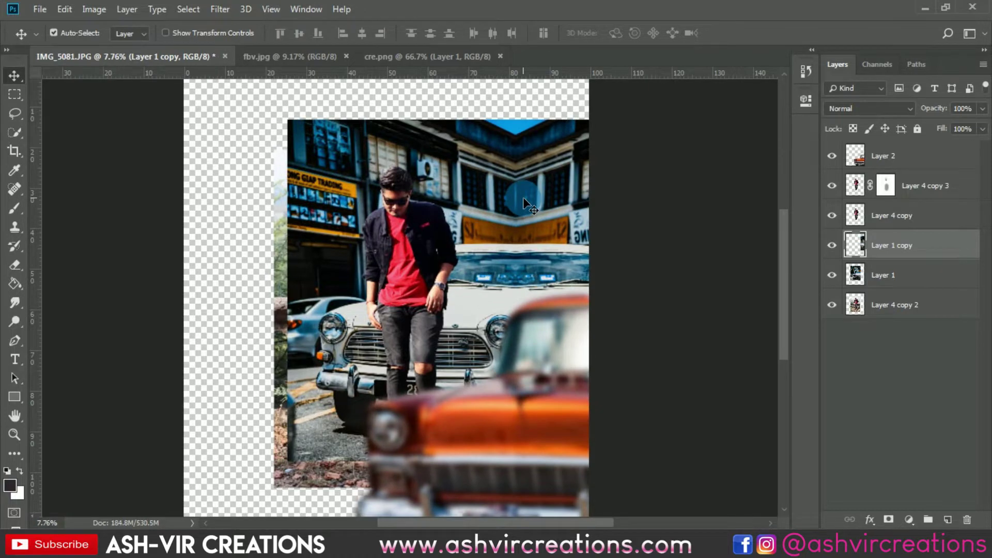
Step: Merge Layer 1 and Layer 1 copy into a single background layer
scroll(407, 262, "down", 2)
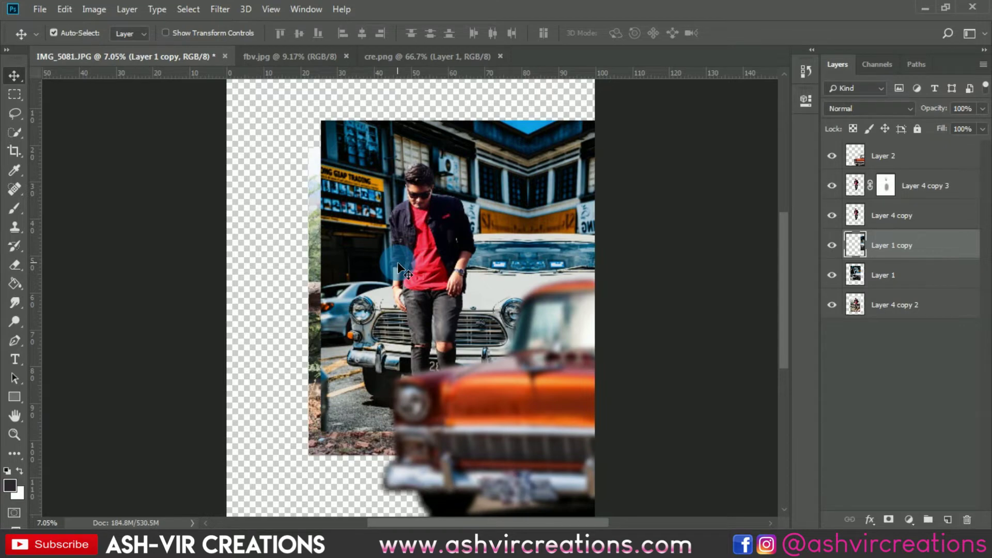
scroll(398, 262, "up", 3)
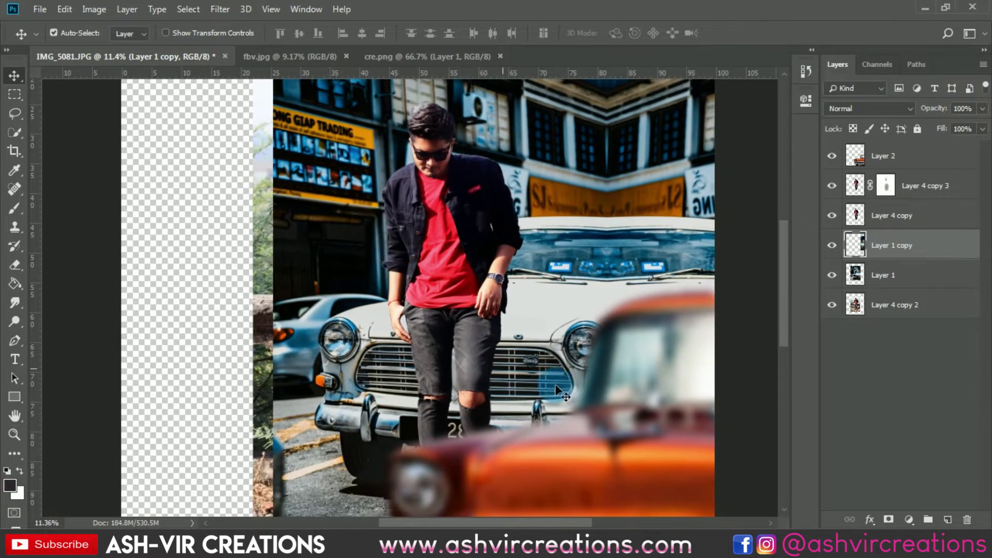
left_click(598, 282)
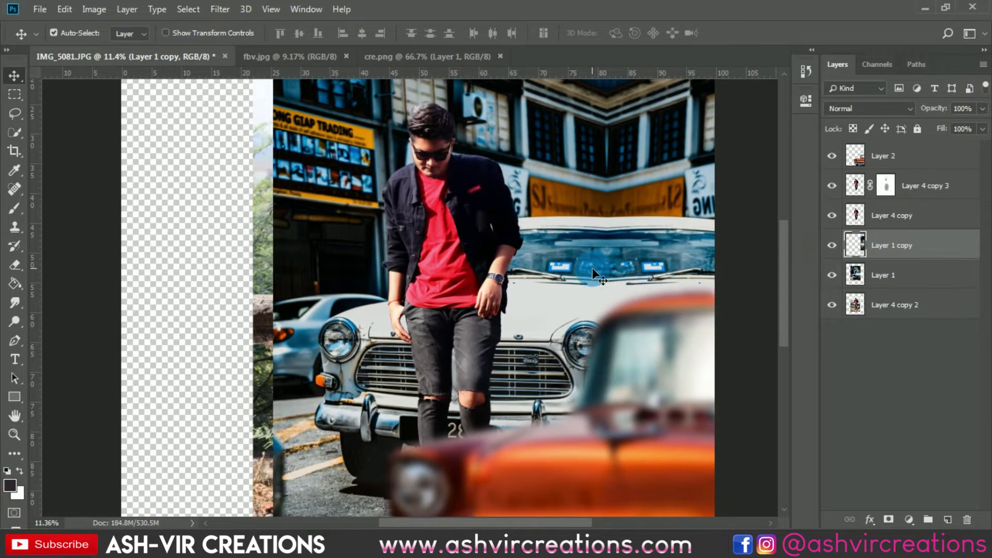
scroll(593, 268, "down", 1)
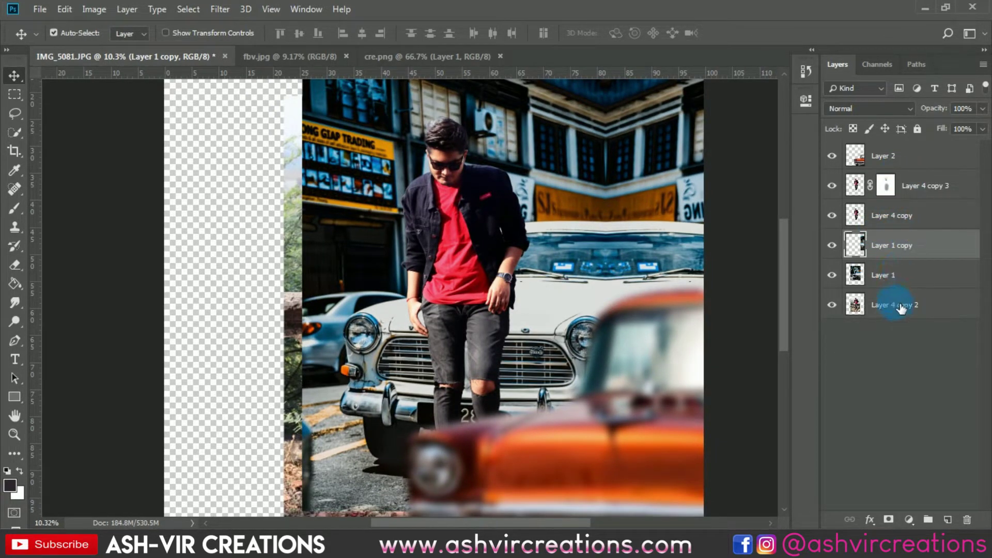
left_click(903, 283, "ctrl")
right_click(903, 281)
left_click(776, 406)
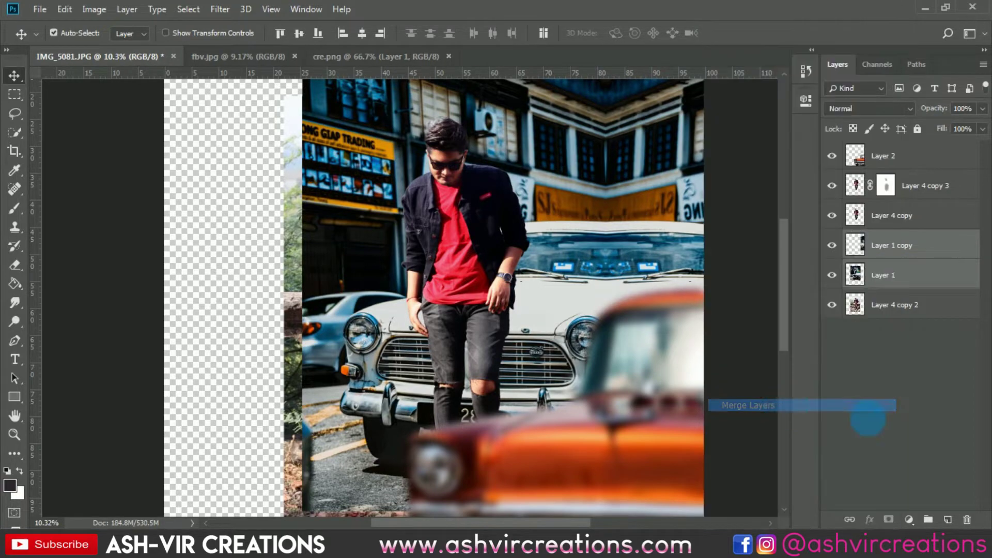
Step: Create a new layer above the merged background and set up a black soft round brush at size 338
left_click(948, 520)
left_click(14, 208)
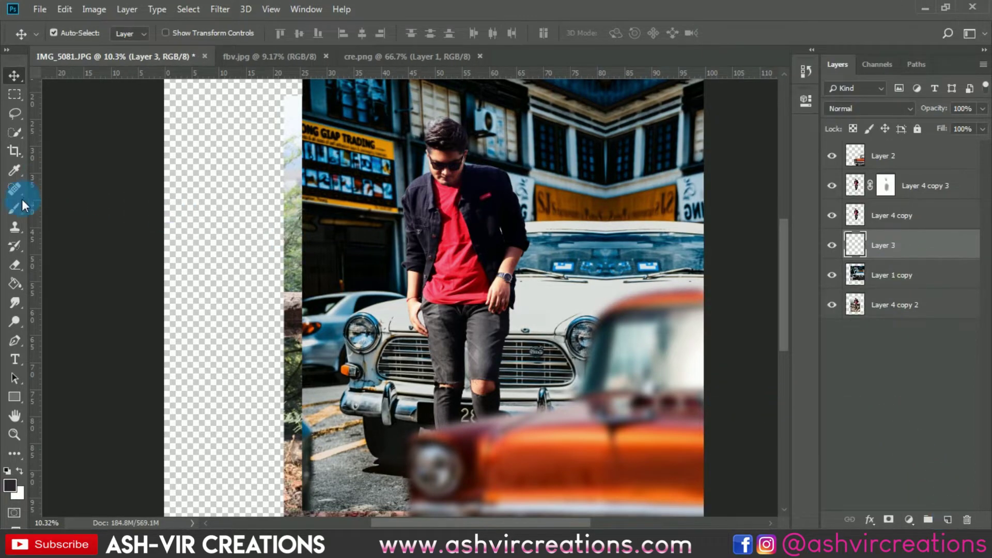
left_click(9, 485)
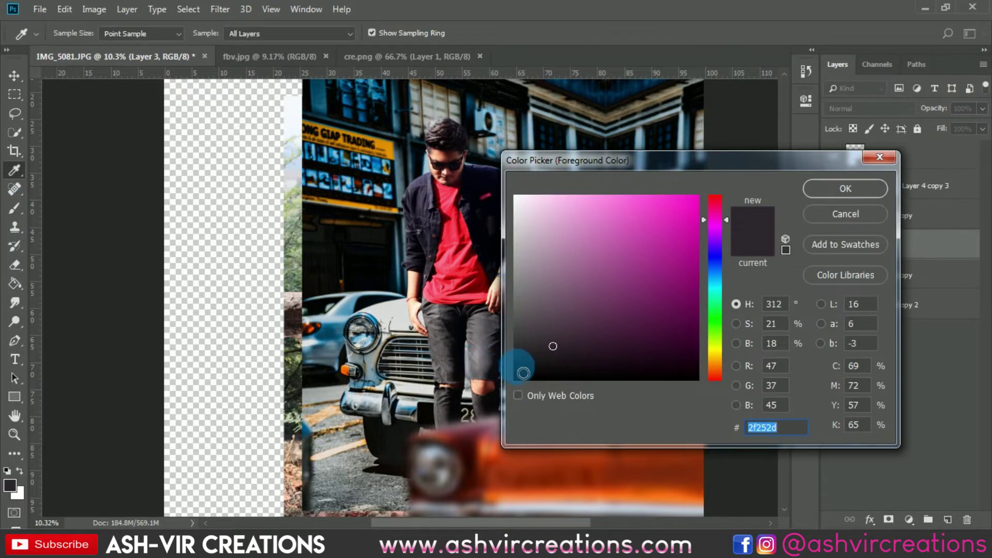
left_click(478, 411)
left_click(842, 187)
right_click(491, 352)
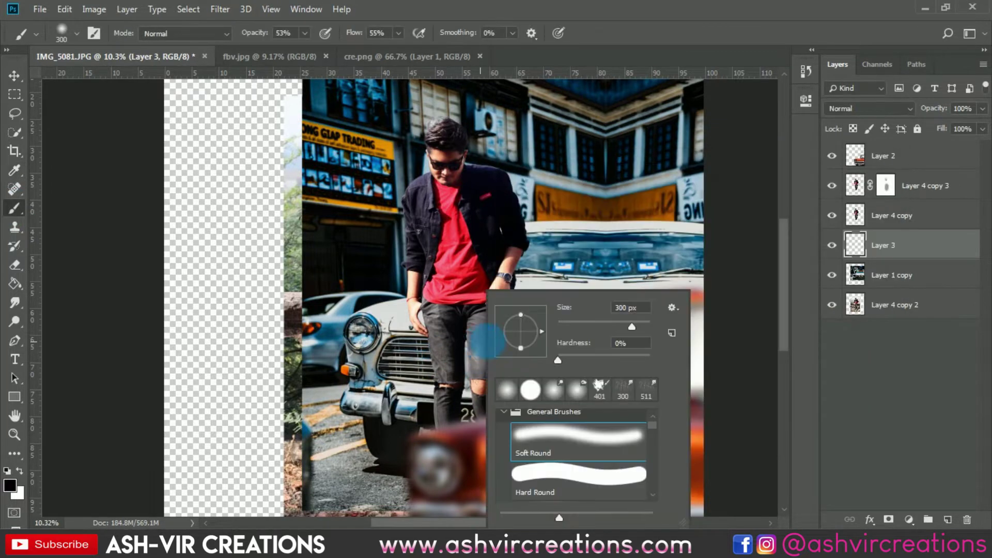
left_click(711, 11)
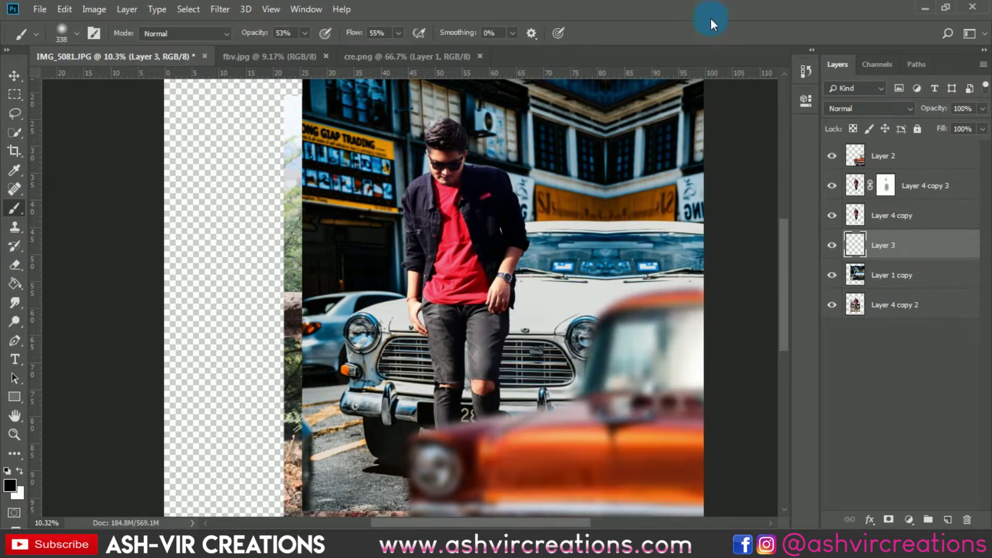
Step: Add a Drop Shadow to the man's Layer 4 copy with Soft Light blend mode and black as its colour
left_click(916, 215)
right_click(910, 210)
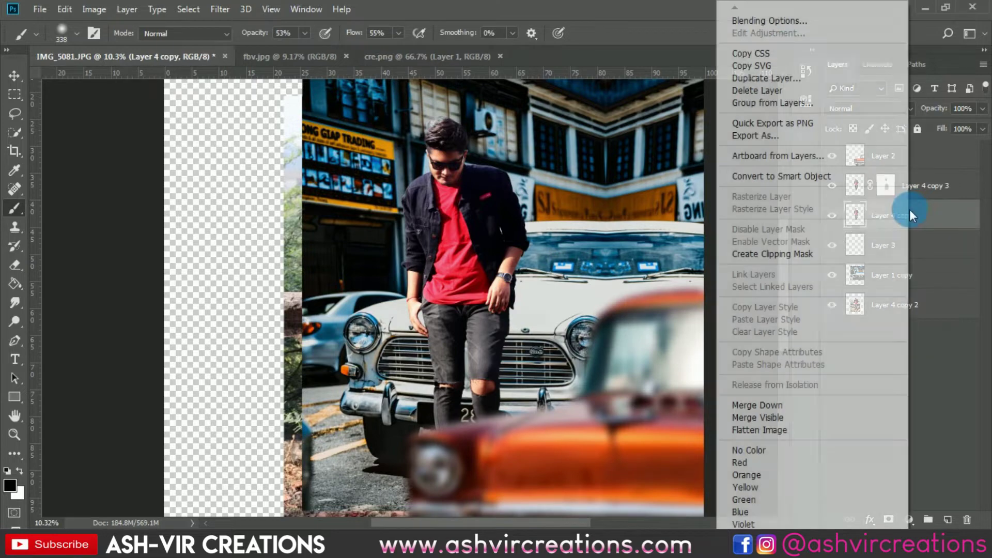
left_click(780, 22)
left_click(413, 457)
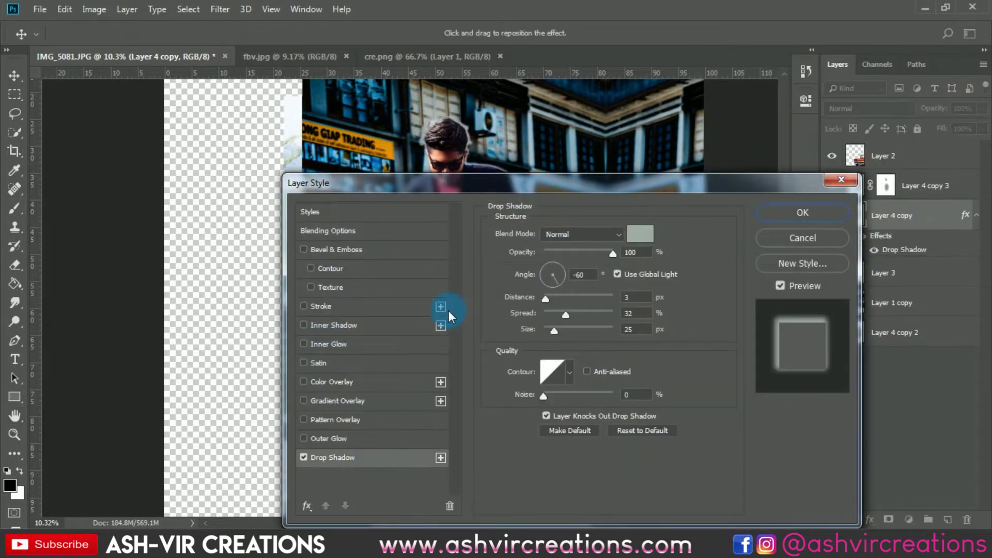
left_click_drag(507, 187, 839, 116)
left_click(912, 163)
left_click(906, 220)
left_click(945, 162)
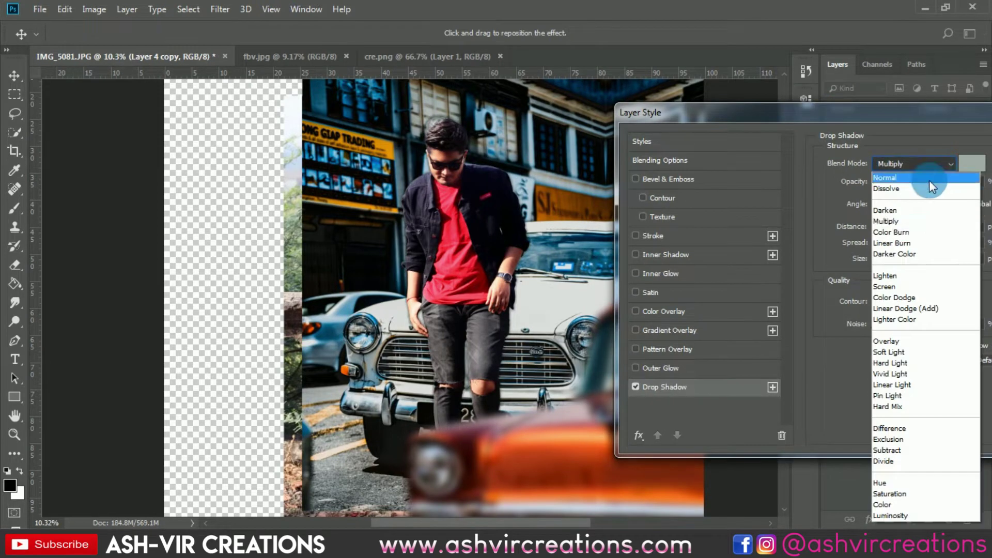
left_click(888, 351)
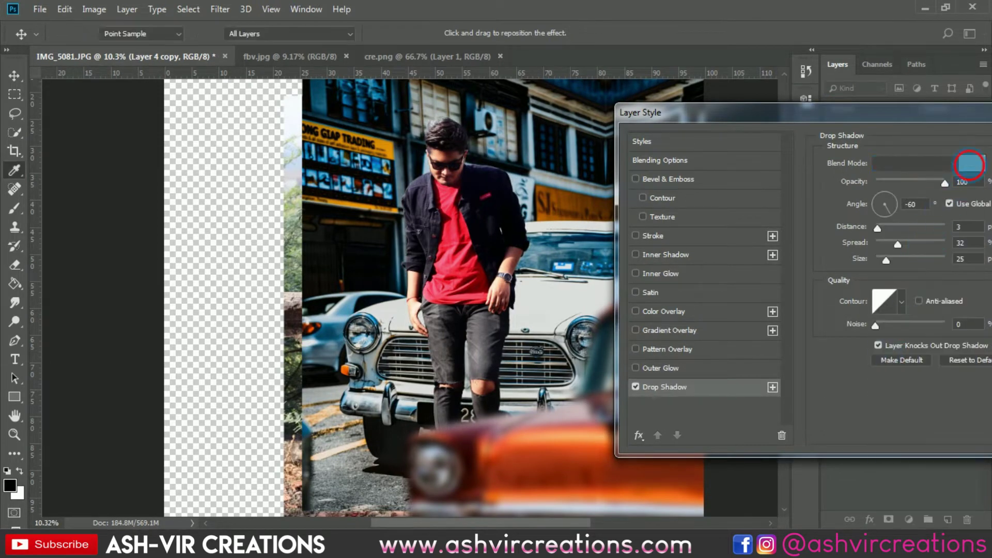
left_click(974, 165)
left_click(842, 187)
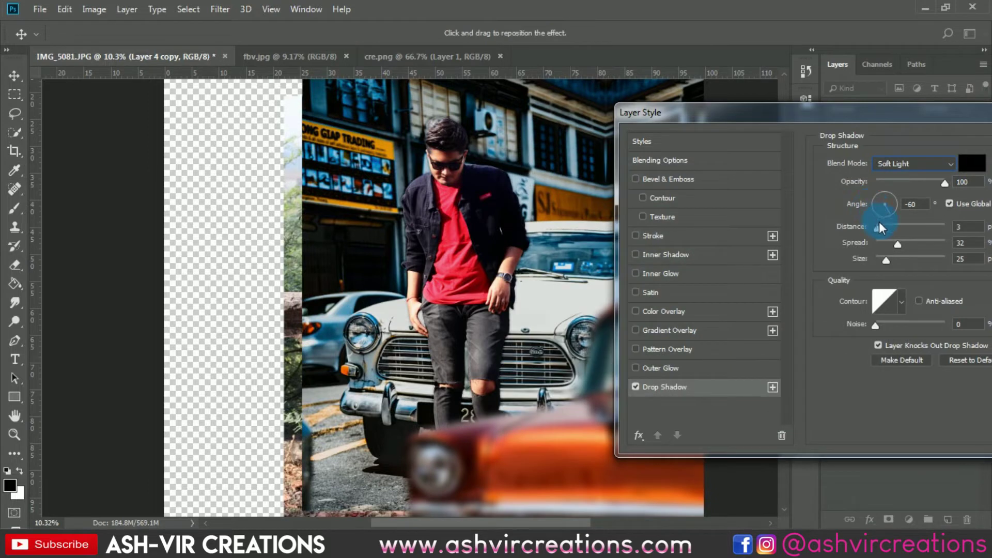
Step: Set the drop shadow's angle to 131°, distance to 24 px, spread to 73% and size to 38 px
left_click(882, 201)
left_click_drag(885, 224, 901, 226)
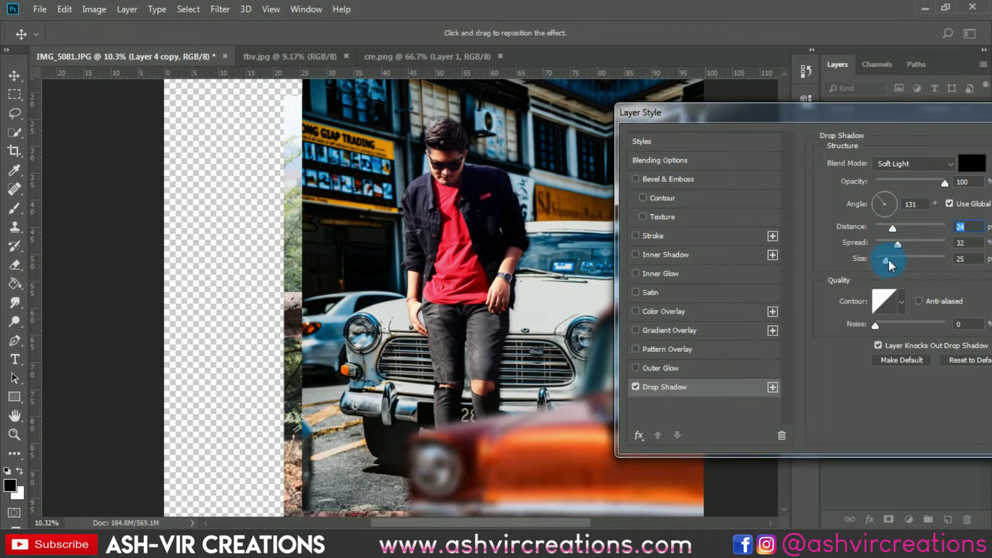
left_click_drag(889, 262, 938, 243)
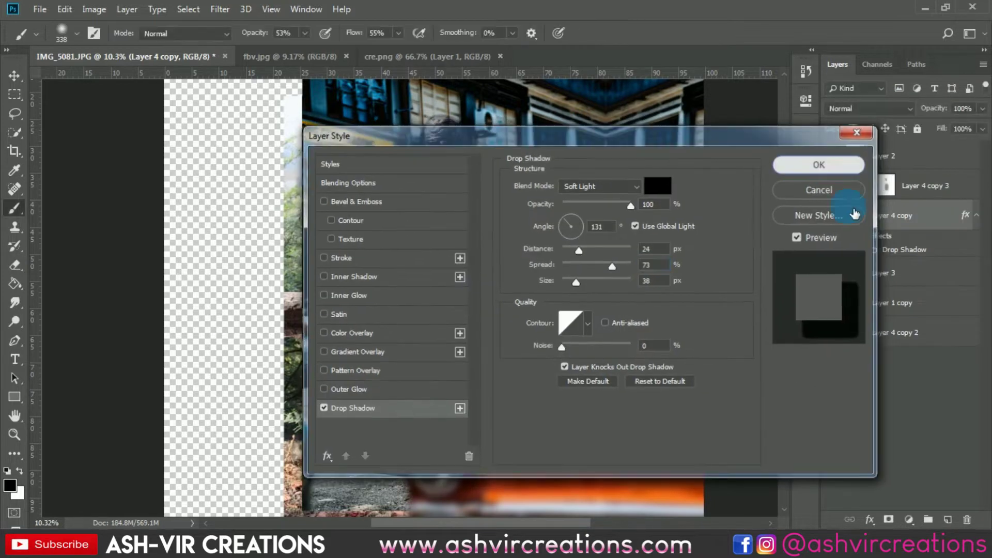
Step: Apply the man's drop shadow, split it off as its own layer and select that shadow layer
key("Return")
right_click(878, 236)
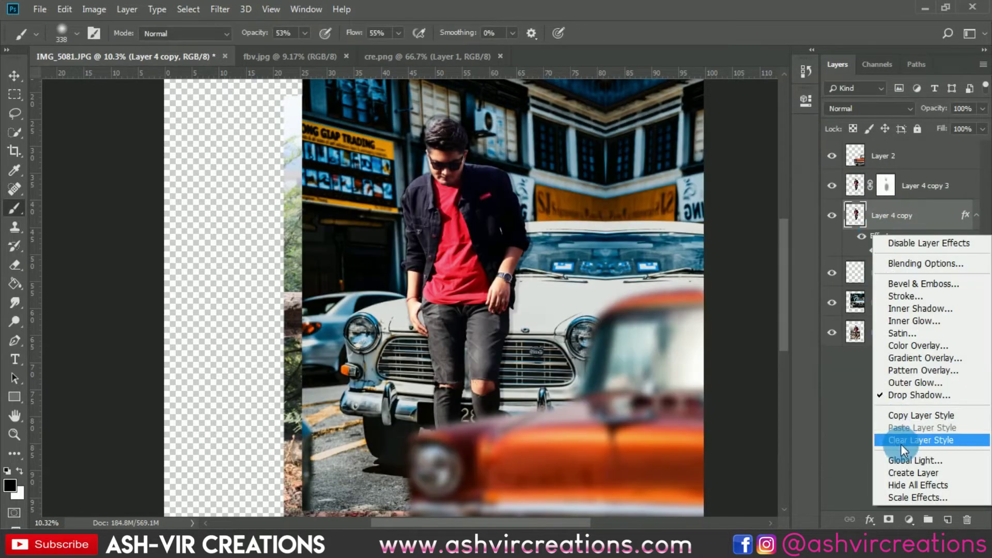
left_click(906, 468)
left_click(433, 209)
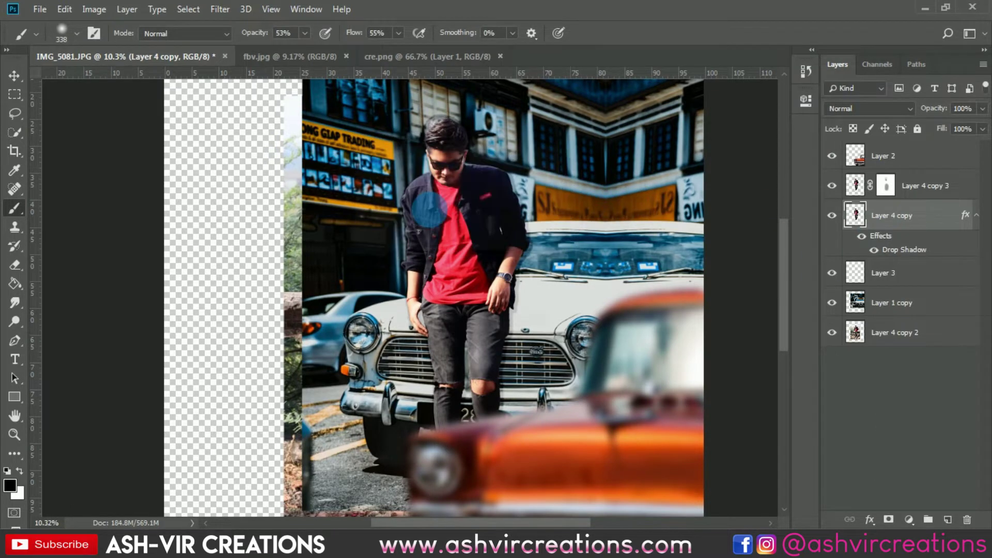
left_click(882, 251)
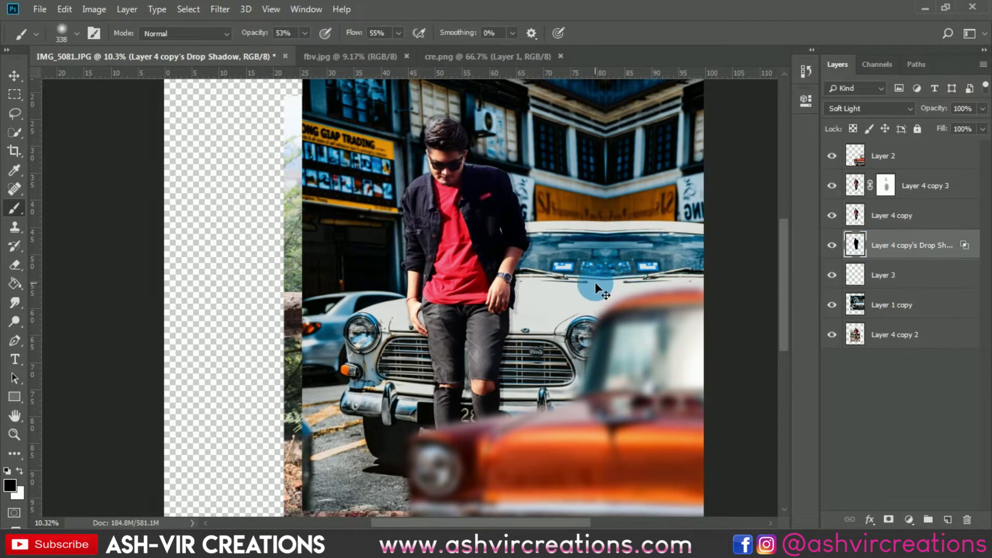
Step: Scale the separated shadow layer to about 92.4% and place it slightly behind the man's body
key("ctrl+t")
mouse_move(491, 284)
left_mouse_down()
mouse_move(504, 277)
mouse_move(485, 313)
mouse_move(507, 314)
mouse_move(495, 278)
left_mouse_up()
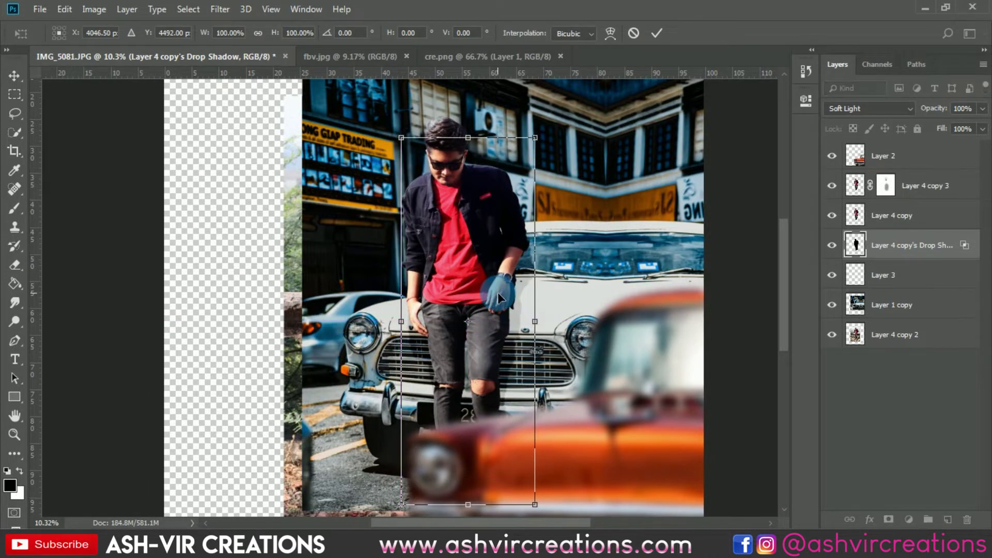
scroll(498, 291, "up", 1)
mouse_move(500, 318)
left_mouse_down()
mouse_move(505, 304)
mouse_move(509, 317)
mouse_move(490, 284)
mouse_move(507, 290)
mouse_move(518, 339)
mouse_move(511, 327)
left_mouse_up()
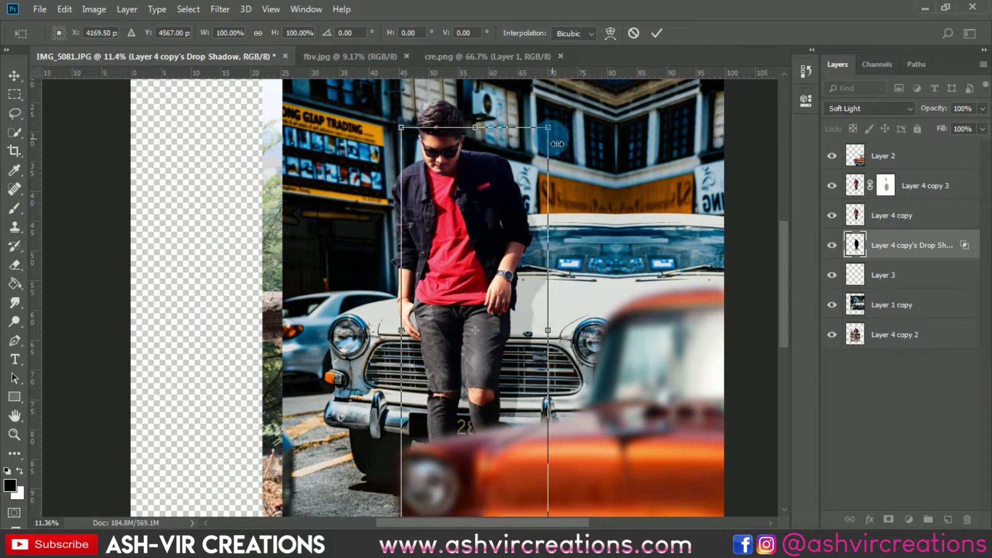
mouse_move(551, 132)
left_mouse_down()
mouse_move(517, 146)
mouse_move(548, 150)
left_mouse_up()
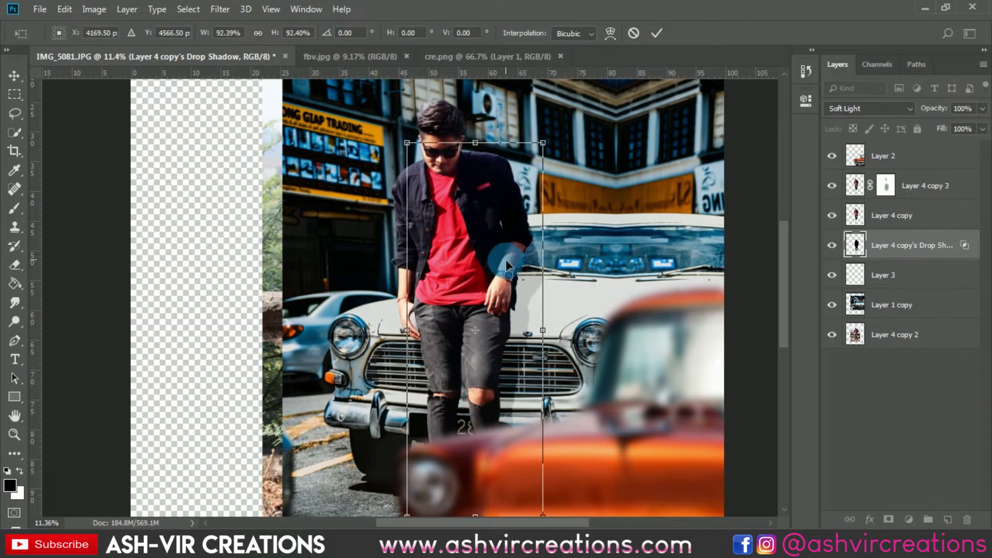
mouse_move(503, 260)
left_mouse_down()
mouse_move(504, 219)
mouse_move(515, 256)
left_mouse_up()
key("Return")
key("b")
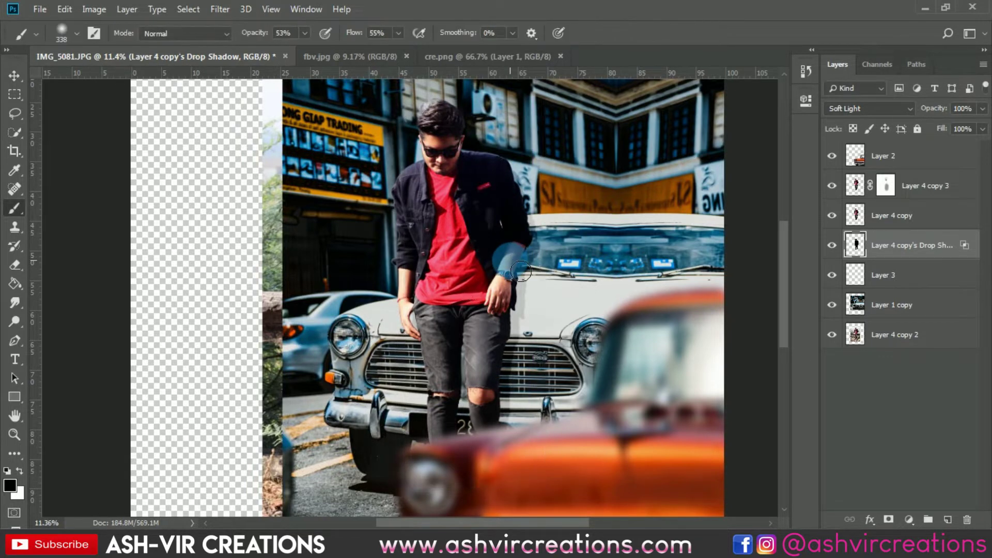
Step: Shift the shadow layer slightly up and closer to the man's body
key("ctrl+t")
mouse_move(515, 247)
left_mouse_down()
mouse_move(505, 221)
mouse_move(509, 236)
left_mouse_up()
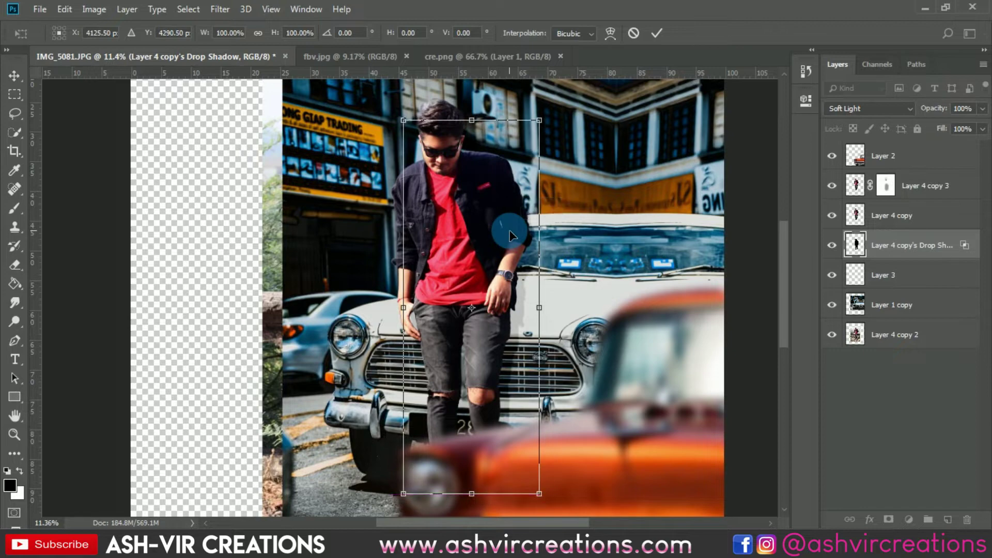
key("Return")
key("b")
Step: Set up the Eraser with a soft round brush at 0% hardness and size 800
scroll(509, 236, "up", 1)
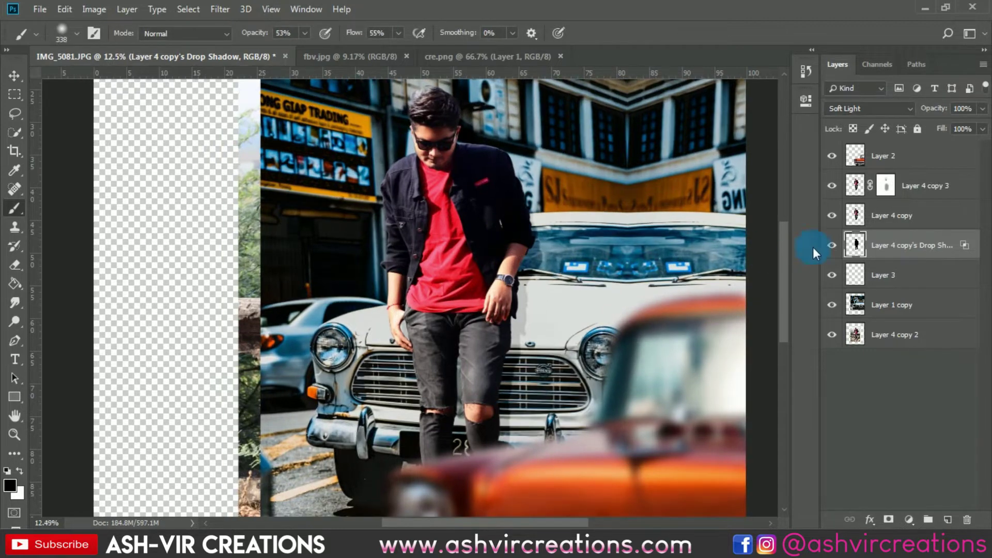
key("e")
right_click(356, 188)
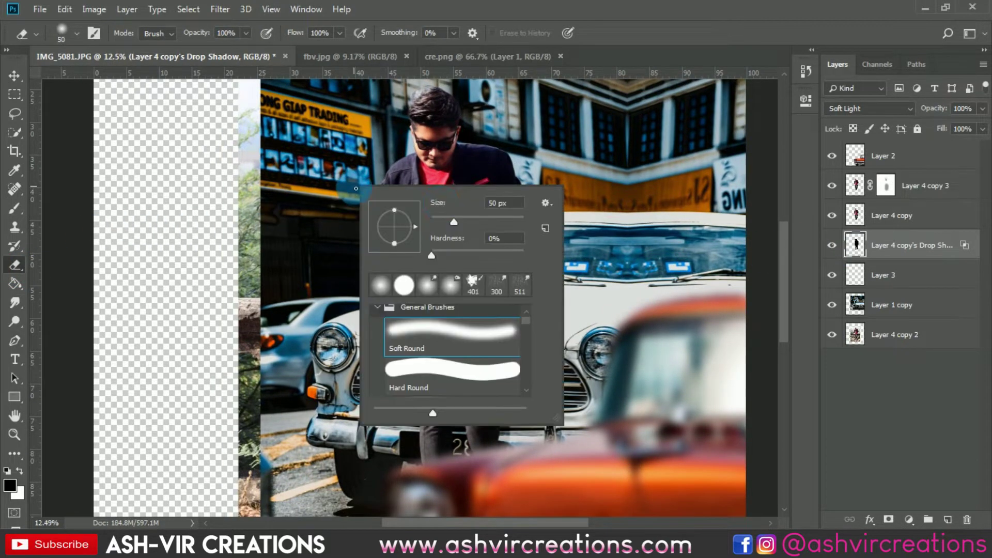
left_click(415, 151)
right_click(398, 164)
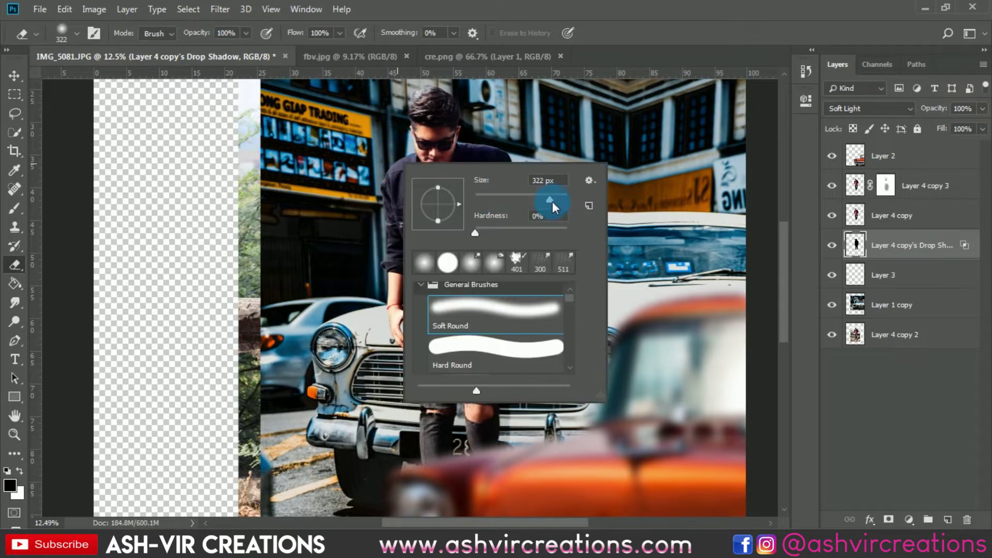
left_click(555, 196)
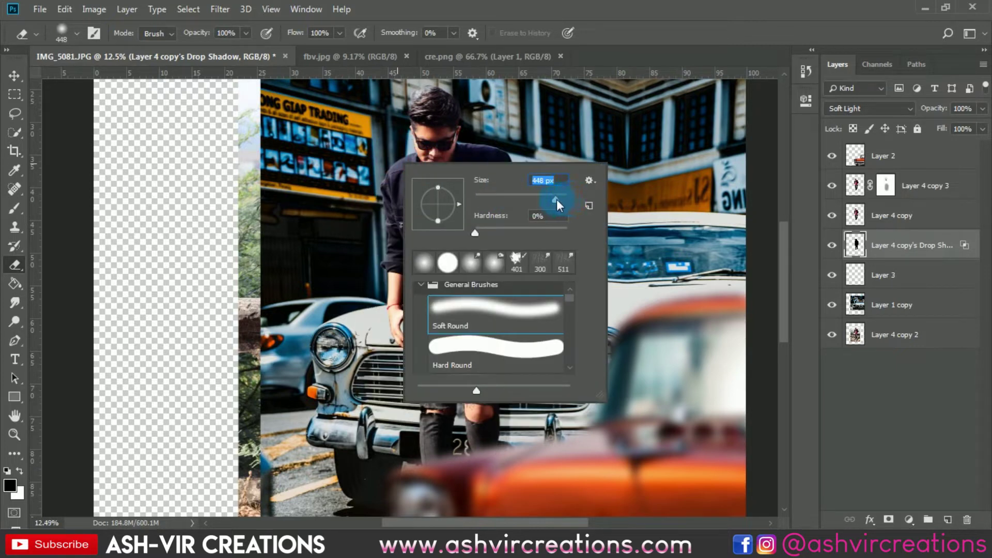
left_click_drag(559, 200, 557, 198)
left_click(406, 146)
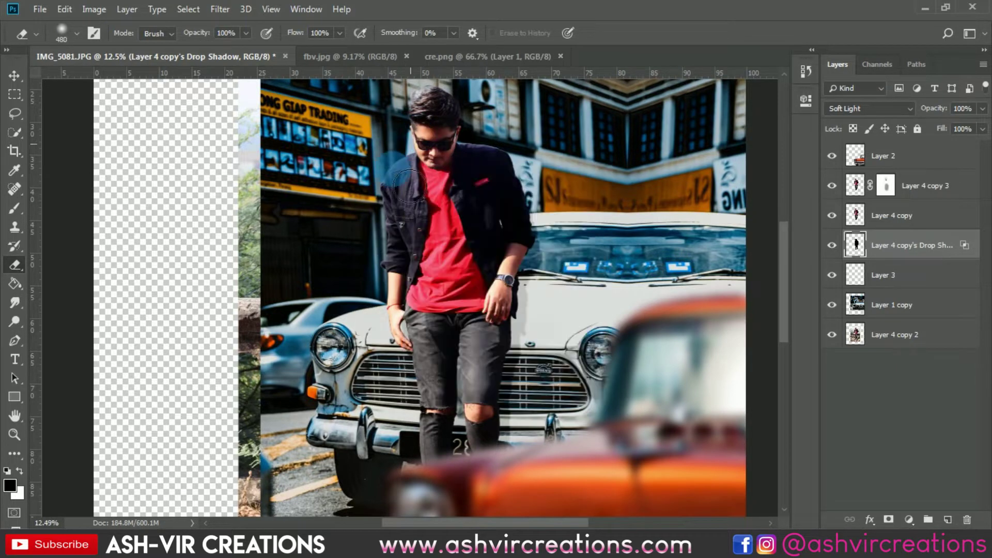
key("bracketright")
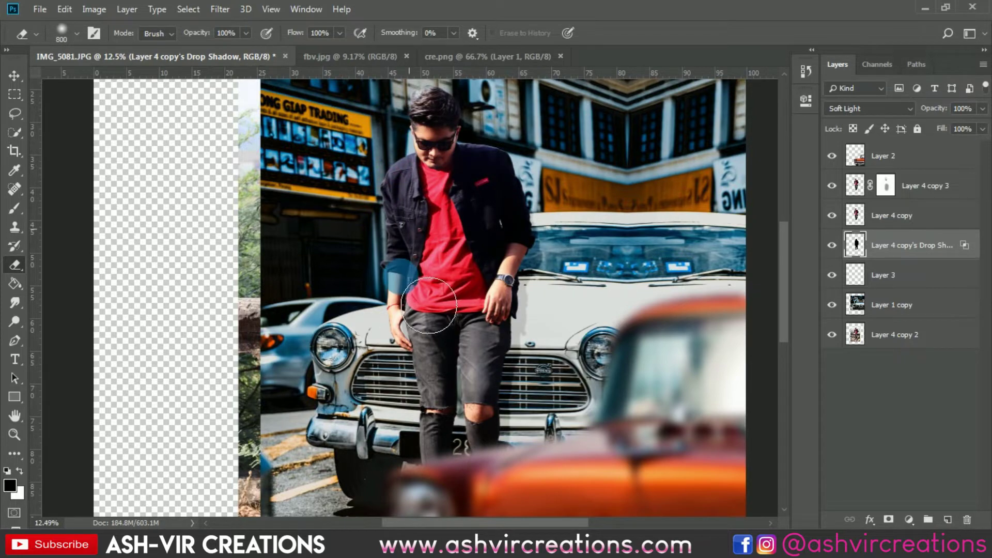
Step: Erase the excess shadow around the man's torso and legs and beside his arm next to the white car
left_click(404, 300)
left_click_drag(422, 299, 421, 231)
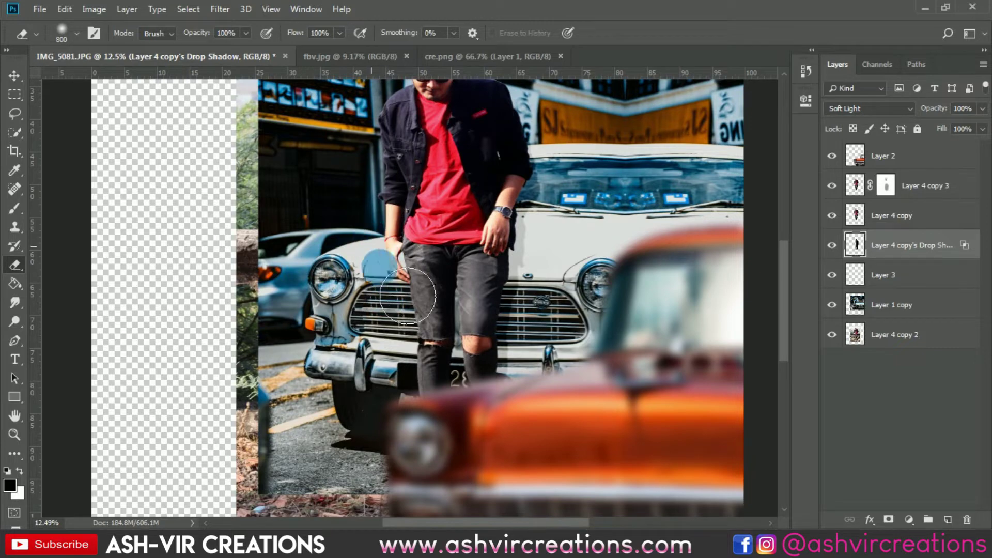
scroll(481, 398, "down", 1)
left_click(453, 199)
scroll(480, 224, "up", 2)
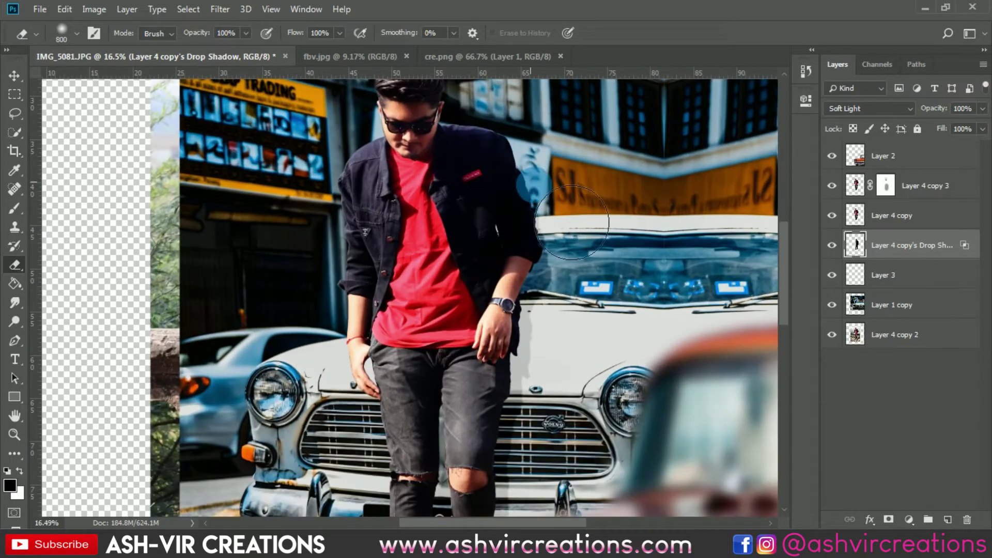
left_click(525, 232)
mouse_move(527, 234)
left_mouse_down()
mouse_move(511, 235)
mouse_move(502, 293)
mouse_move(584, 276)
mouse_move(600, 236)
mouse_move(584, 317)
mouse_move(543, 253)
mouse_move(481, 305)
left_mouse_up()
mouse_move(519, 342)
left_mouse_down()
mouse_move(510, 365)
mouse_move(595, 316)
mouse_move(622, 375)
mouse_move(603, 385)
mouse_move(512, 356)
mouse_move(522, 353)
left_mouse_up()
Step: Rotate the shadow layer by about 7° and erase its excess edge on the white car's hood
key("ctrl+t")
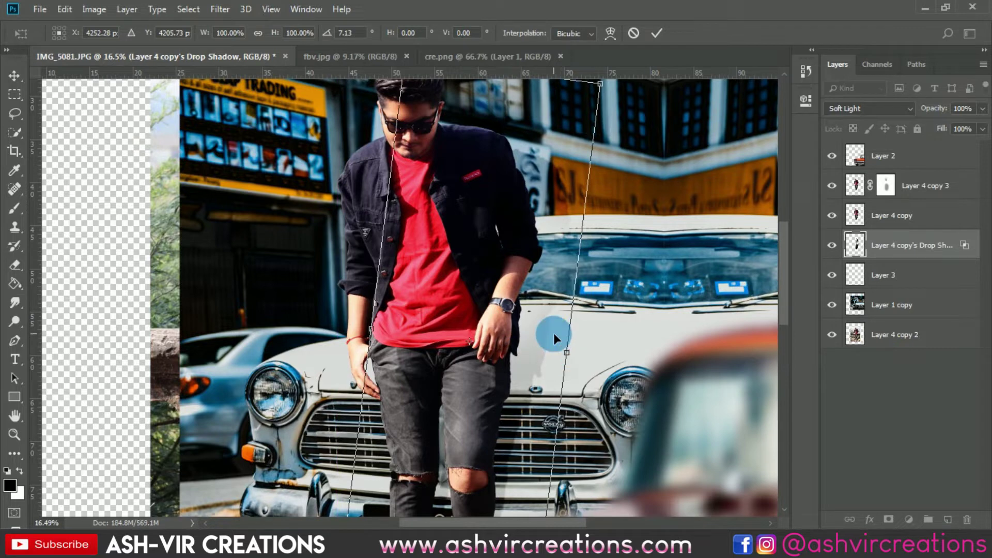
key("Return")
key("e")
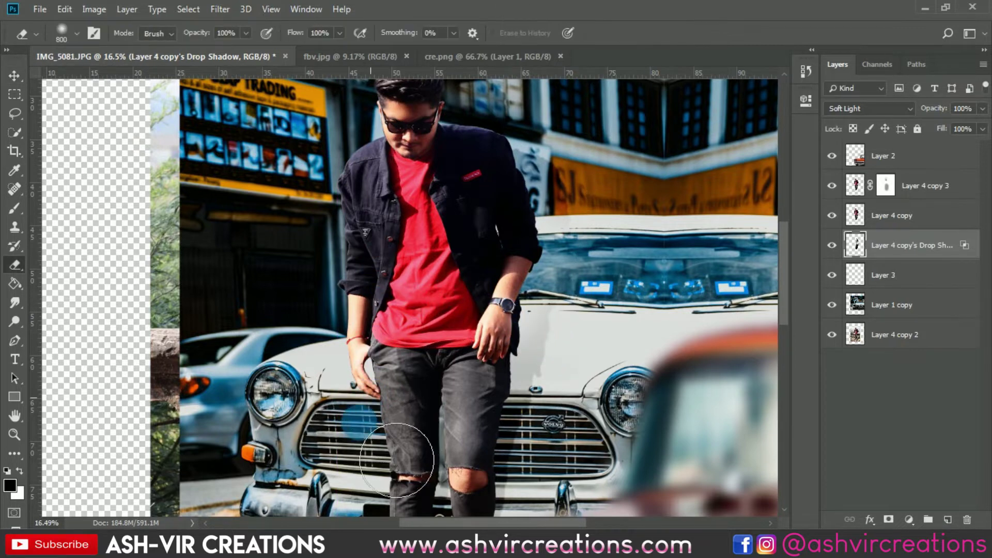
mouse_move(579, 336)
left_mouse_down()
mouse_move(593, 321)
mouse_move(561, 323)
mouse_move(508, 364)
mouse_move(511, 341)
mouse_move(637, 296)
mouse_move(614, 398)
mouse_move(620, 333)
mouse_move(575, 320)
mouse_move(540, 326)
mouse_move(555, 312)
left_mouse_up()
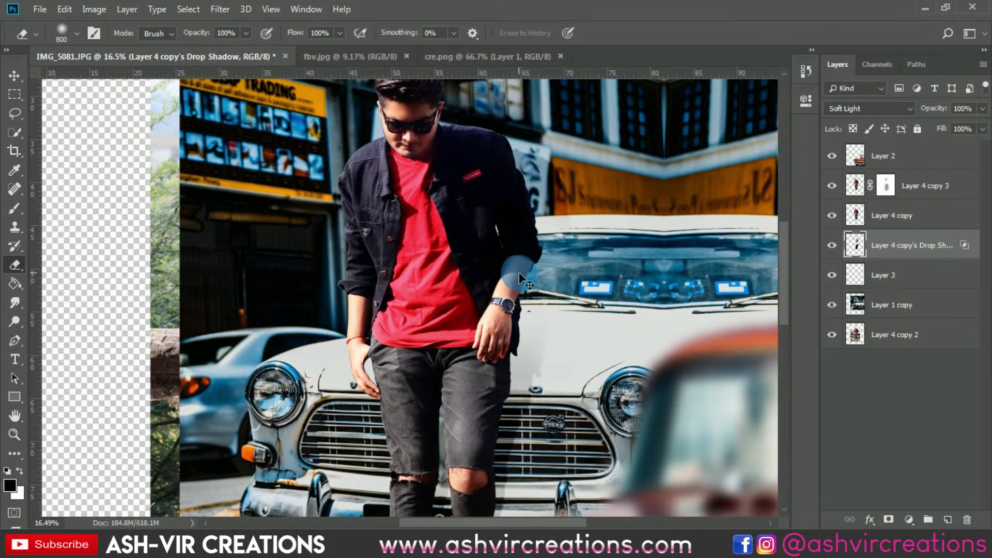
scroll(519, 272, "down", 3)
scroll(554, 316, "up", 2)
left_click_drag(554, 316, 547, 267)
Step: Compare the image with and without the separated drop shadow layer
left_click(840, 244)
left_click(841, 244)
left_click(840, 243)
left_click(841, 244)
left_click(840, 244)
left_click(841, 244)
scroll(692, 317, "up", 3)
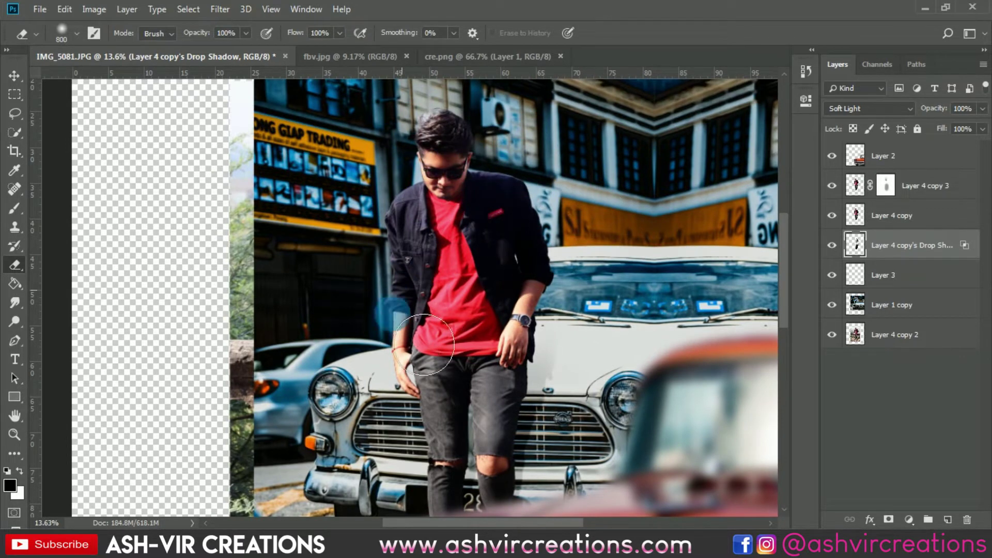
left_click(834, 246)
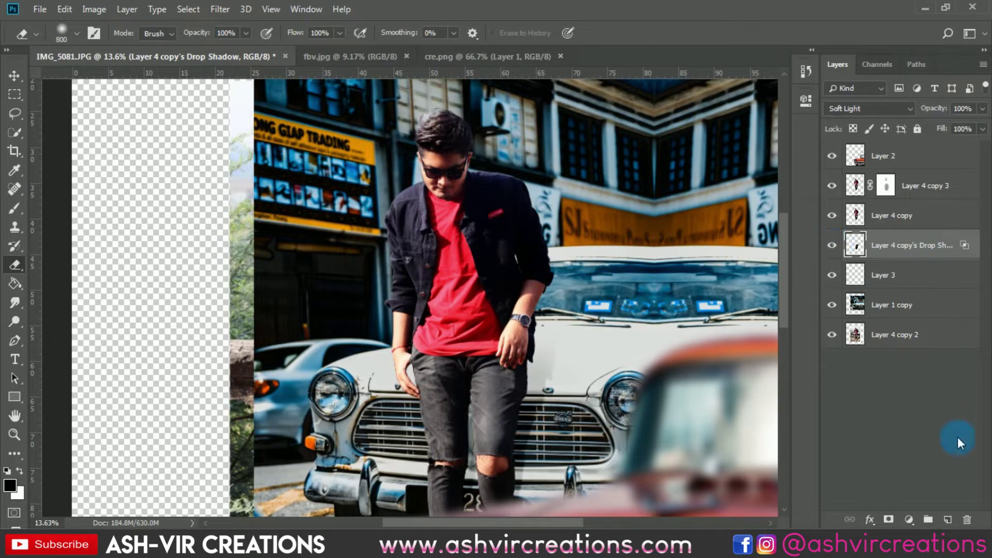
Step: Paint black shading beside the man with a size 600, 100% opacity brush on a new layer above the drop shadow, blended as Soft Light
left_click(950, 519)
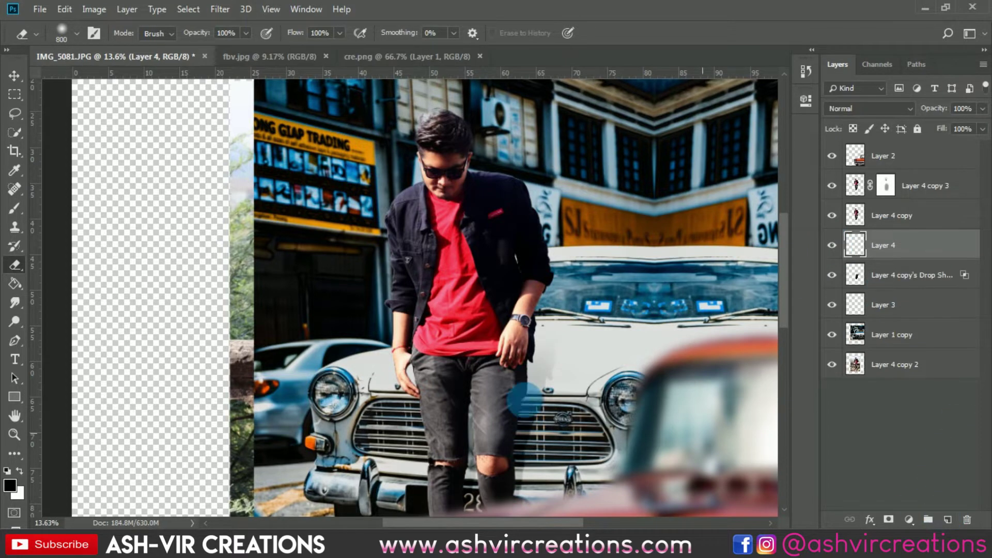
left_click(15, 212)
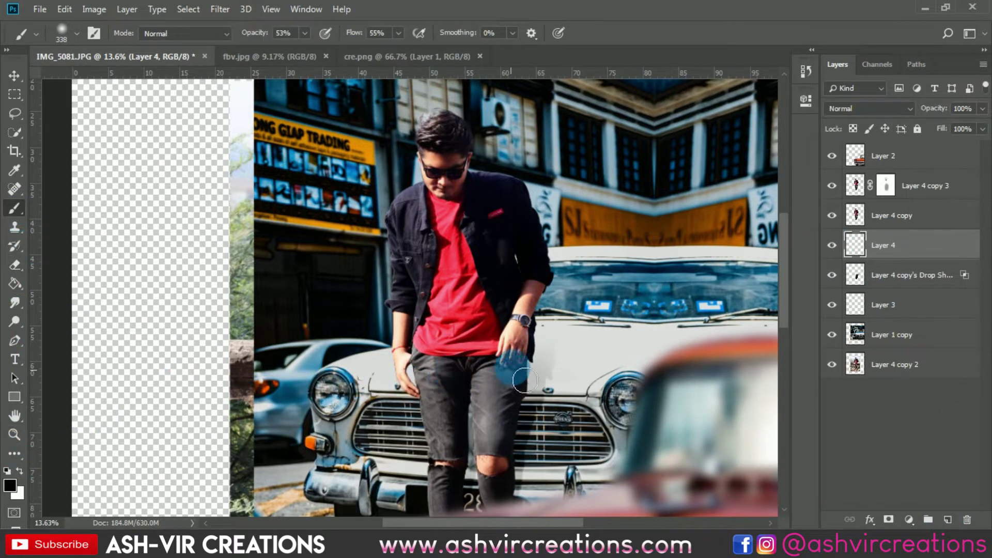
key("]")
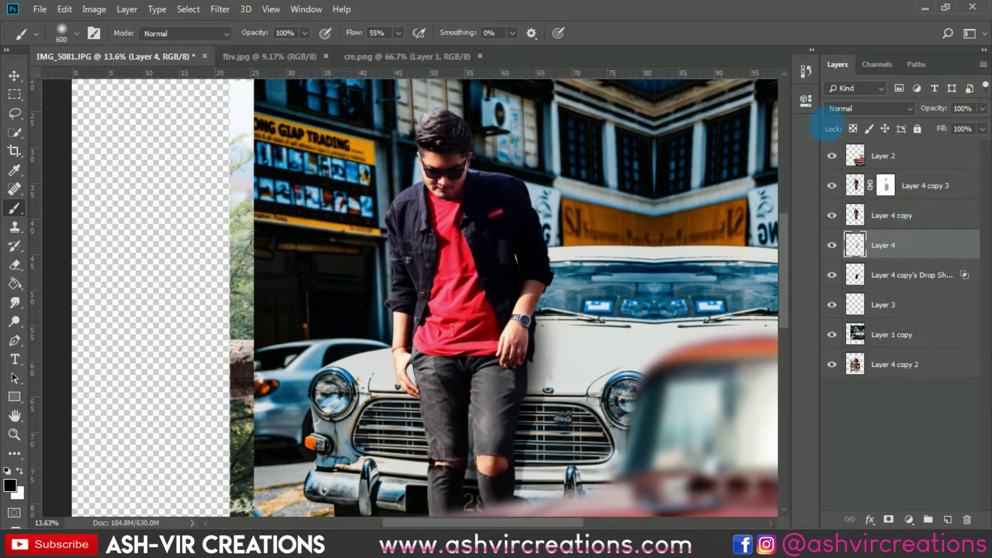
left_click(858, 108)
left_click(842, 300)
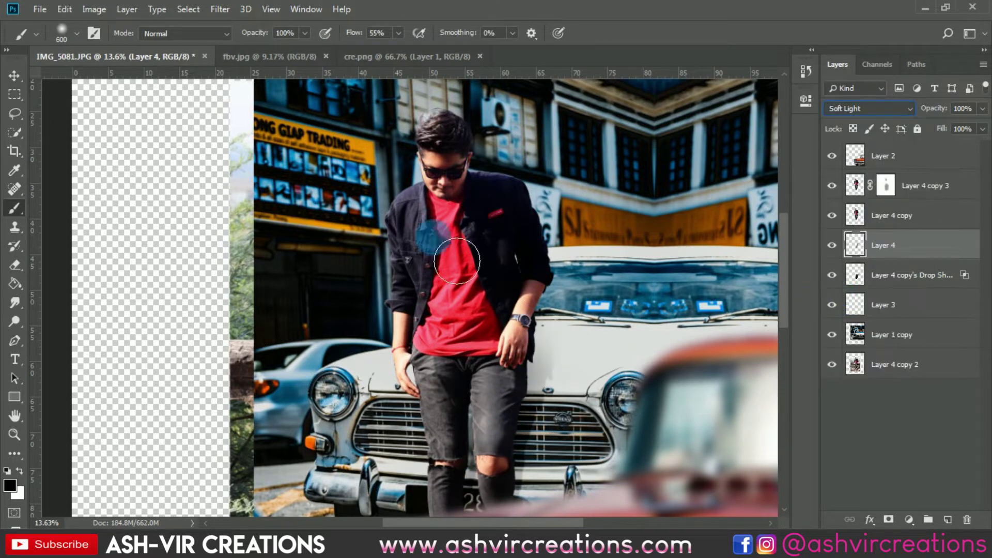
left_click(14, 75)
scroll(551, 359, "up", 3)
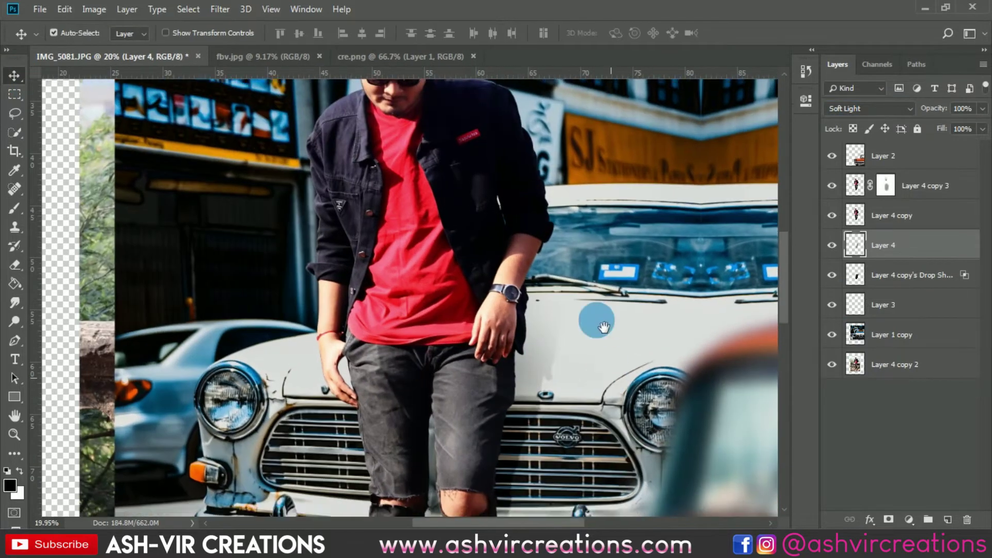
left_click(832, 246)
left_click(832, 246)
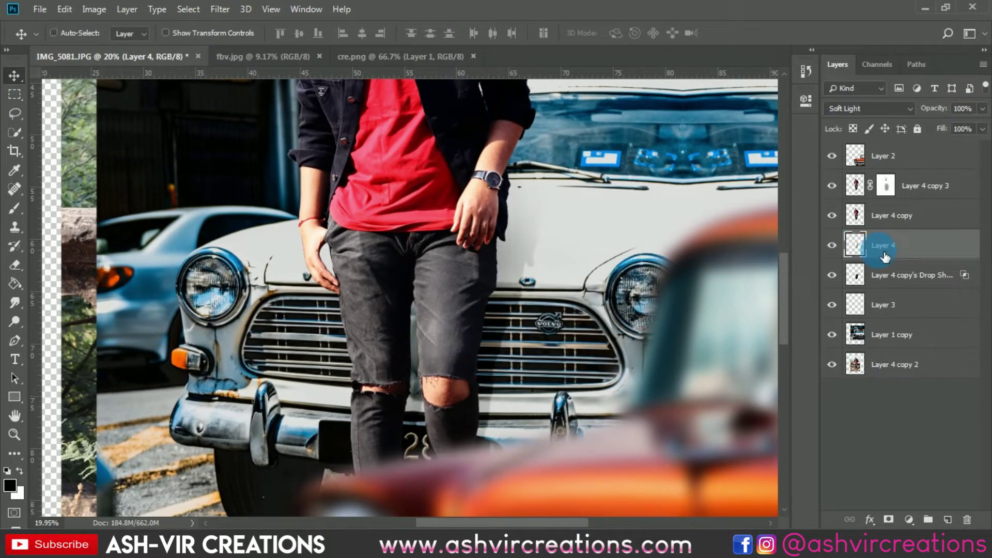
Step: Duplicate the Soft Light shading layer twice and position the top copy beside the man's hip on the car
key("ctrl+j")
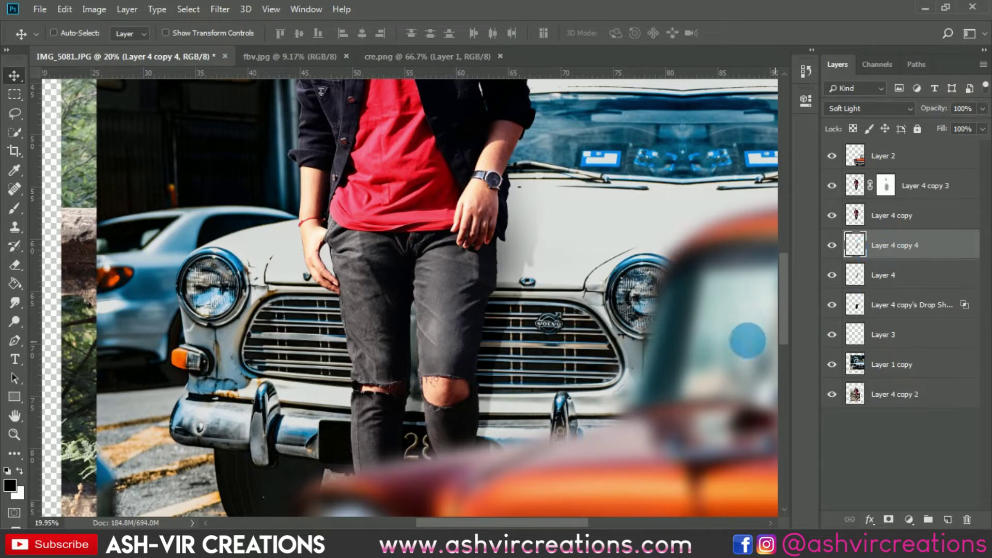
left_click_drag(796, 340, 672, 303)
key("ctrl+t")
left_click_drag(503, 271, 473, 281)
left_click_drag(473, 279, 495, 278)
key("Return")
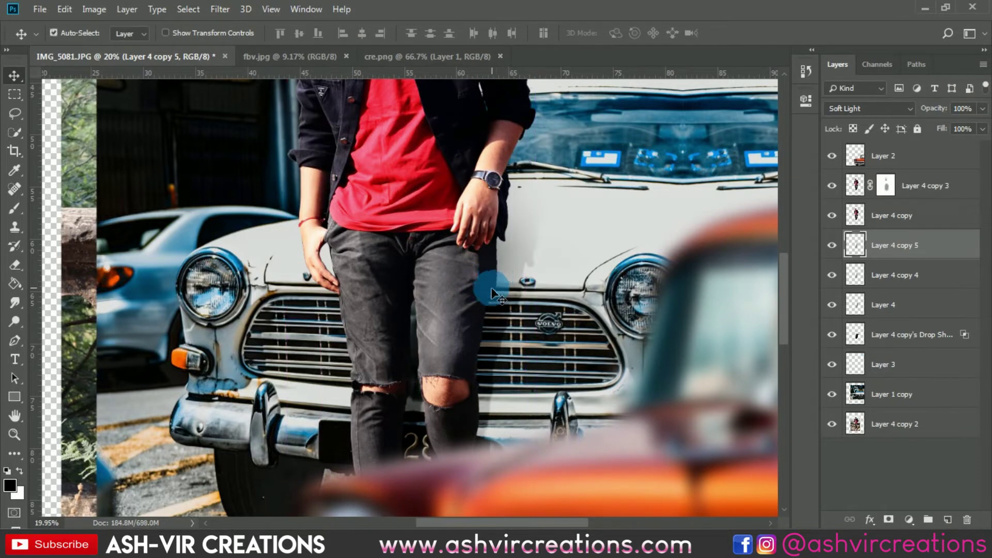
left_click(832, 246)
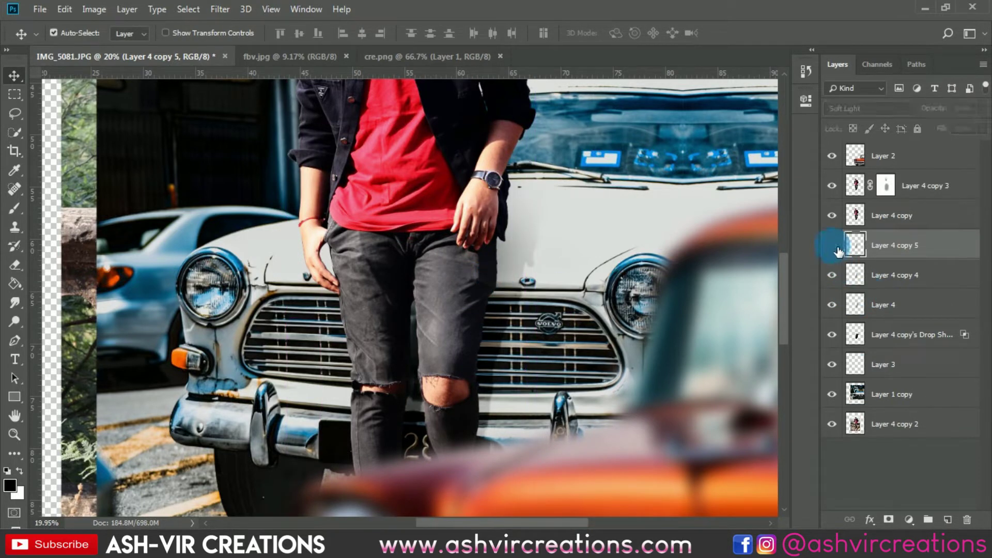
left_click(833, 246)
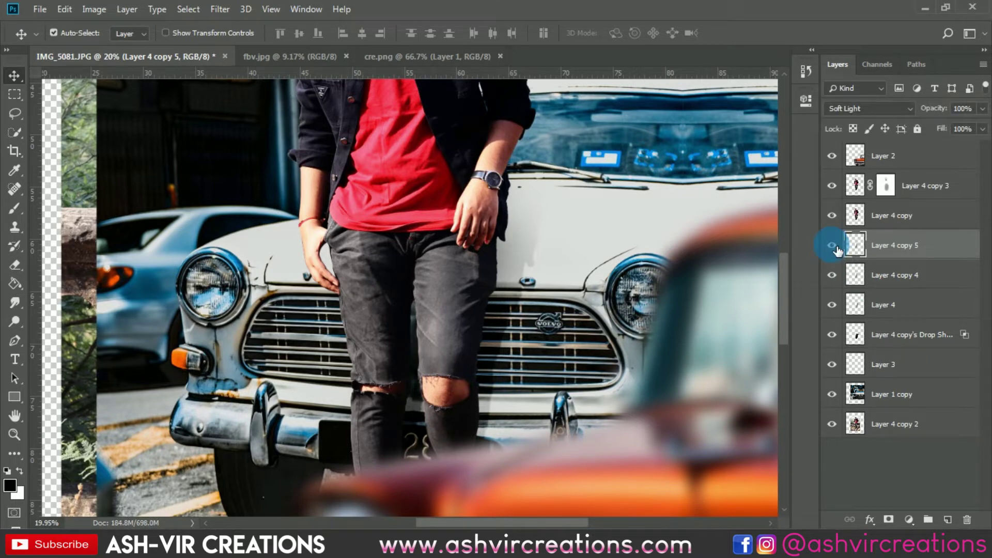
Step: Transform the top shading copy so it extends lower along the man's leg
key("ctrl+t")
left_click_drag(486, 247, 453, 403)
key("Return")
Step: Duplicate the top shading layer again and place the copy over the car's grille beside the man's leg
scroll(453, 402, "up", 2)
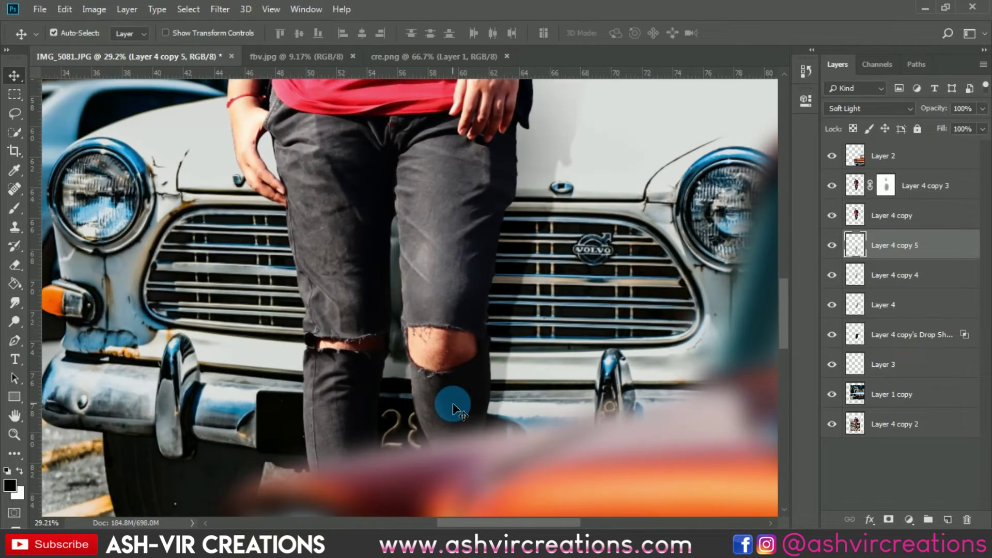
key("j")
key("v")
mouse_move(461, 412)
left_mouse_down()
mouse_move(485, 415)
mouse_move(489, 401)
mouse_move(526, 389)
mouse_move(573, 396)
mouse_move(516, 371)
mouse_move(537, 284)
left_mouse_up()
key("ctrl+t")
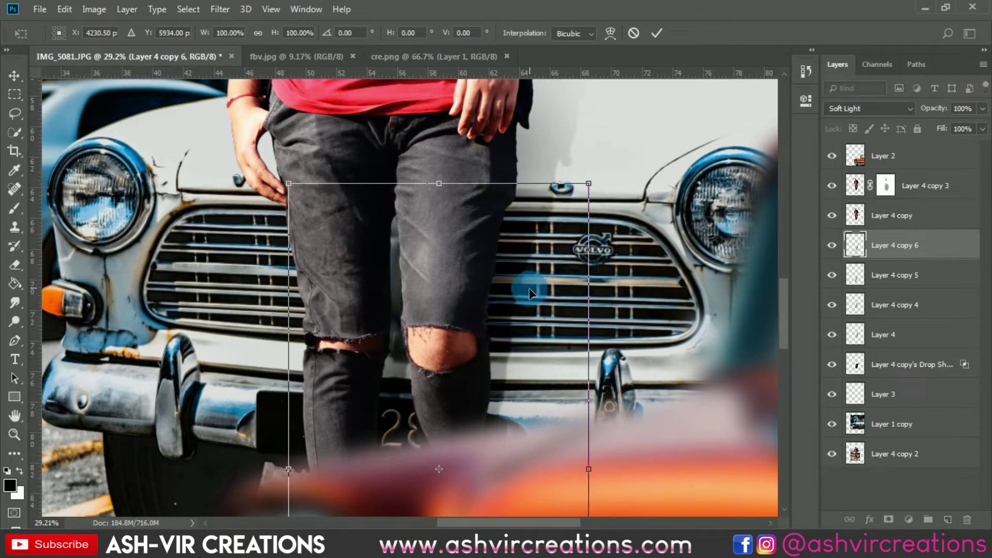
key("Return")
left_click(834, 246)
left_click(834, 246)
left_click(833, 247)
left_click(833, 246)
Step: Try the Multiply blend mode on the top shading copy over the grille and return it to Soft Light
scroll(661, 264, "down", 3)
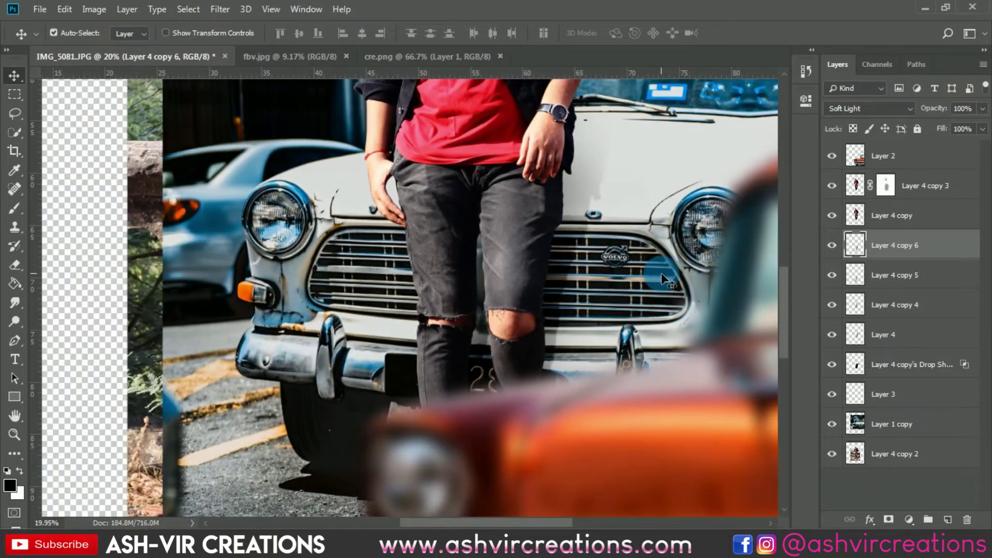
left_click(880, 109)
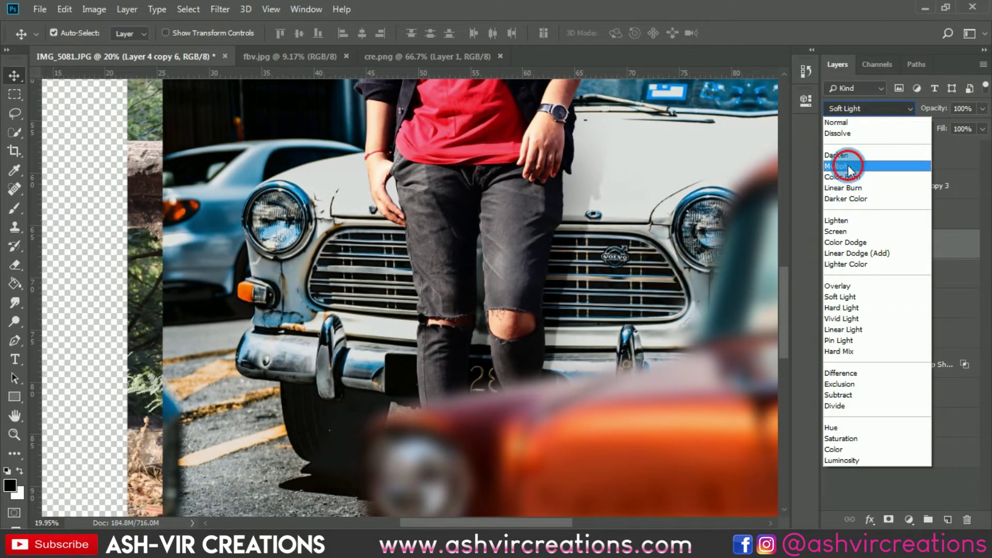
left_click(851, 166)
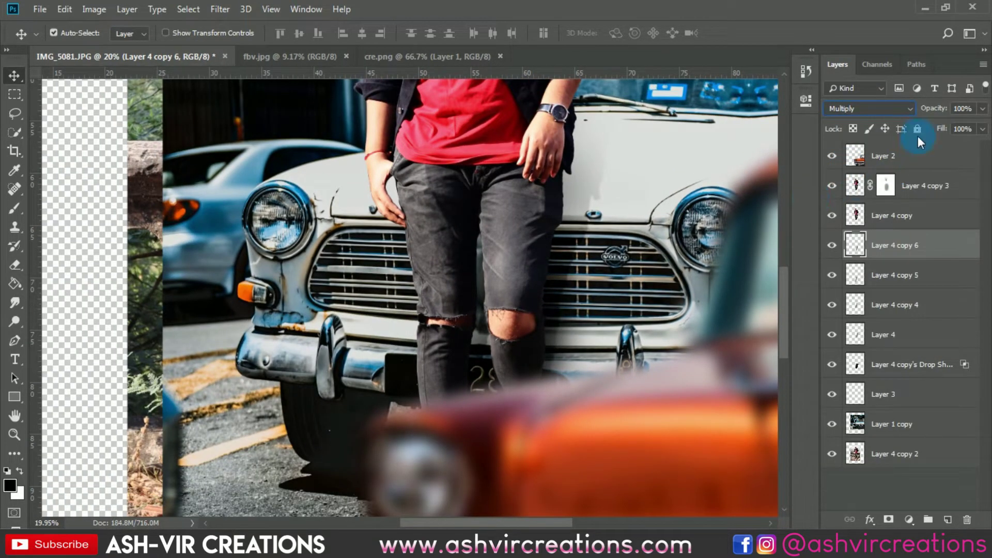
key("ctrl+0")
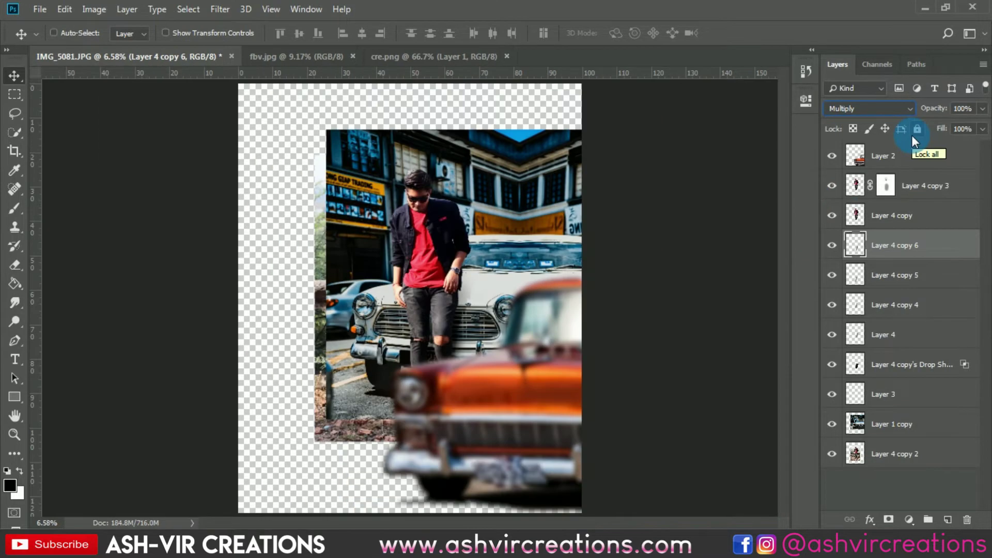
left_click(868, 108)
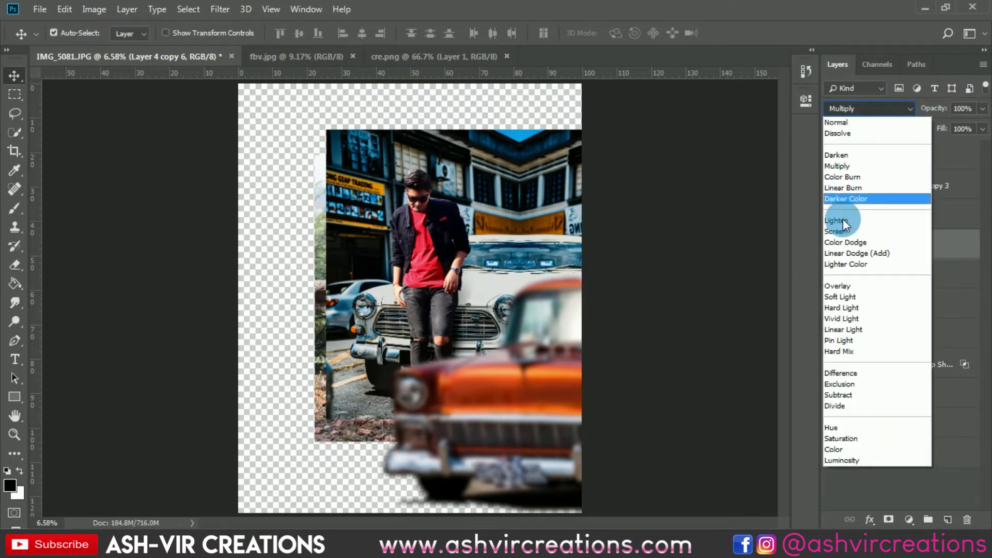
left_click(841, 298)
Step: Examine the layered shading around the man and the white car, both close up and across the whole composition
key("ctrl+plus")
key("ctrl+plus")
key("ctrl+plus")
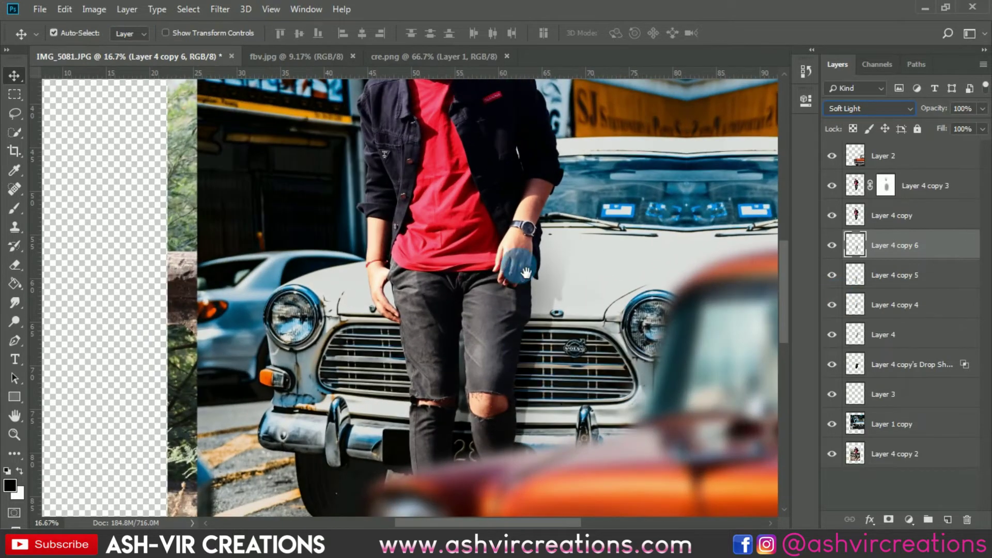
left_click_drag(520, 266, 486, 407)
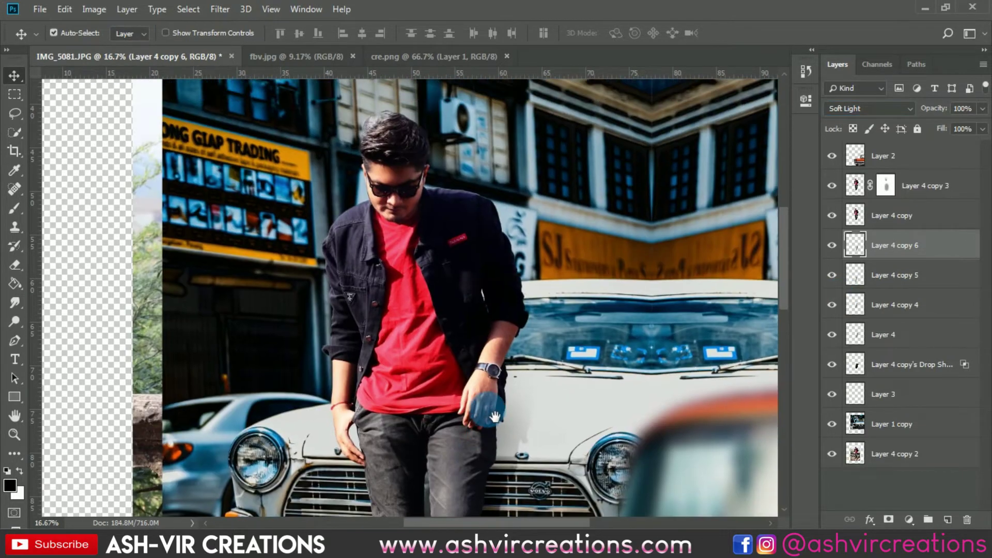
key("ctrl+0")
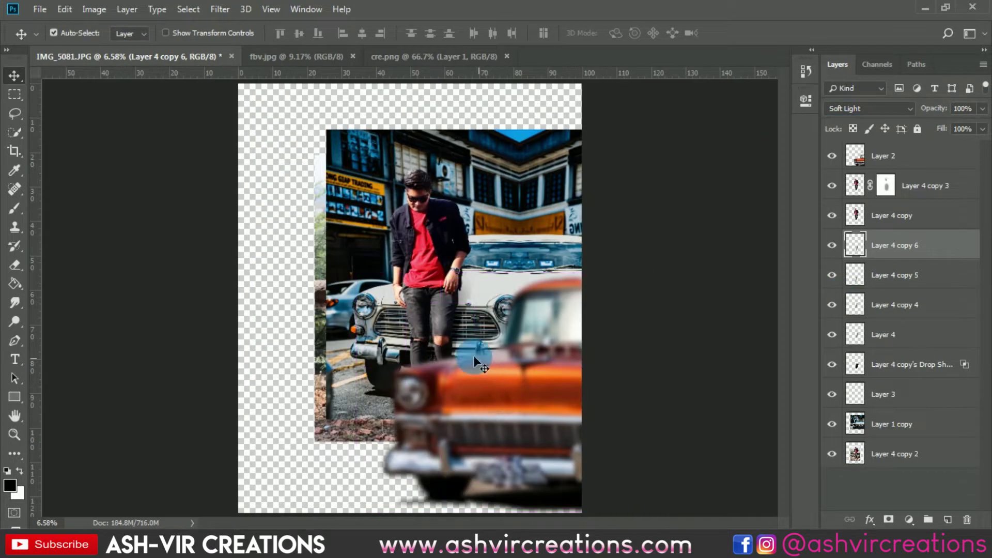
scroll(457, 332, "up", 9)
left_click_drag(453, 336, 468, 387)
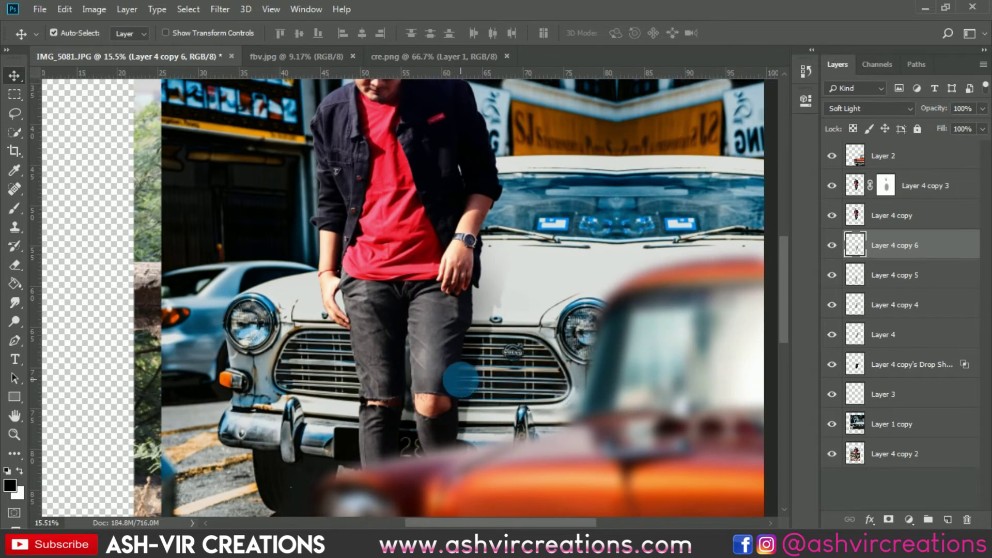
Step: Paint black shading around the man's legs with the size 600 brush on a new layer above the drop shadow, blended as Soft Light
left_click(929, 368)
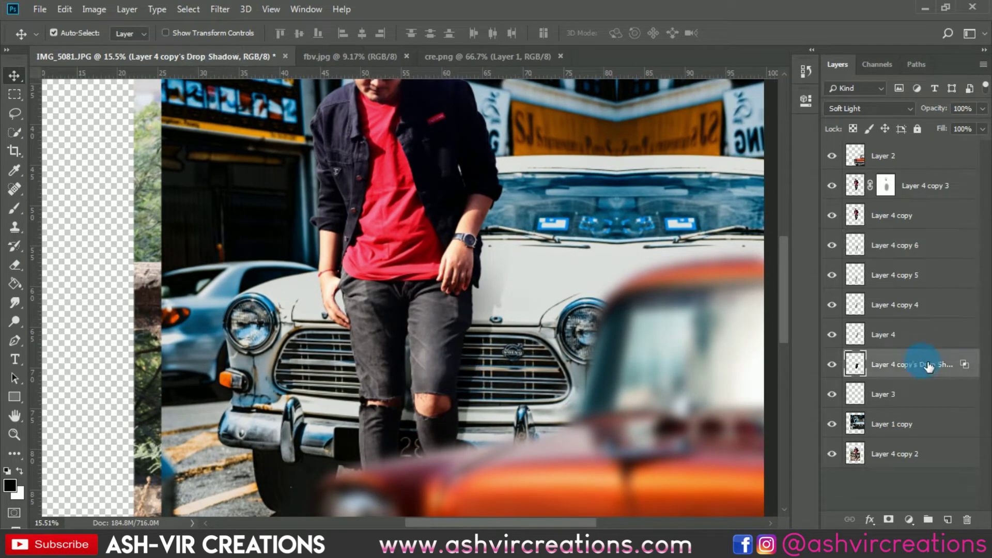
left_click(948, 519)
key("b")
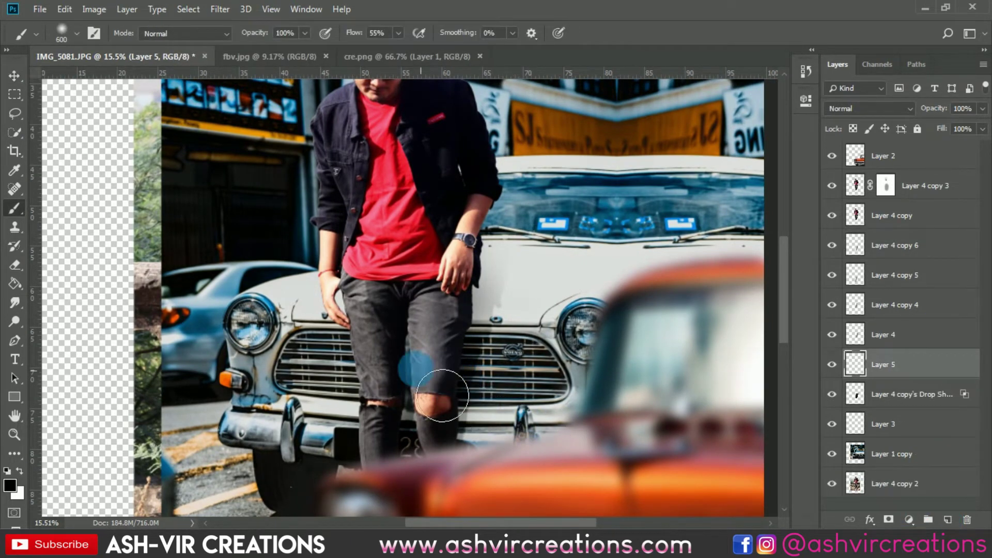
left_click_drag(405, 394, 423, 305)
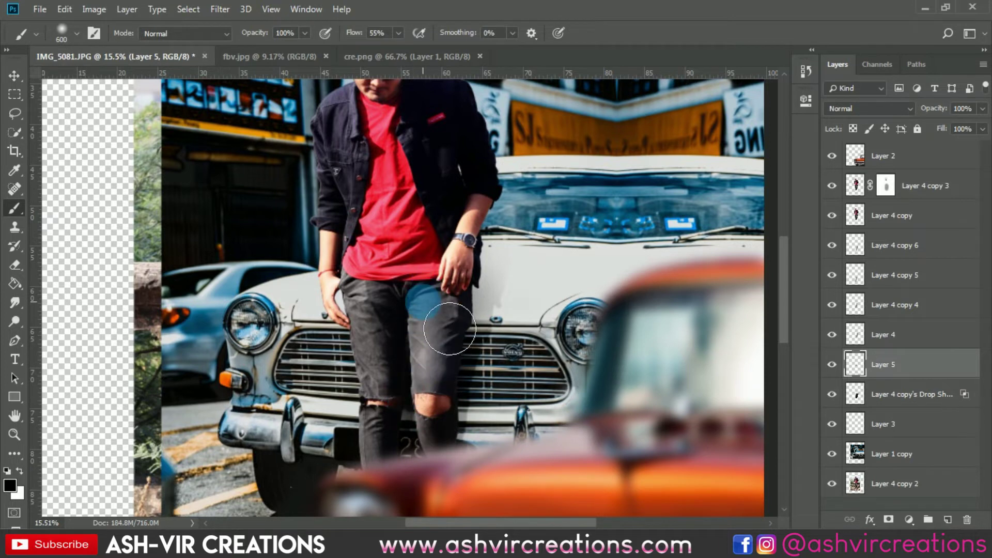
key("ctrl+z")
mouse_move(428, 352)
left_mouse_down()
mouse_move(403, 452)
mouse_move(415, 466)
mouse_move(410, 439)
mouse_move(475, 341)
left_mouse_up()
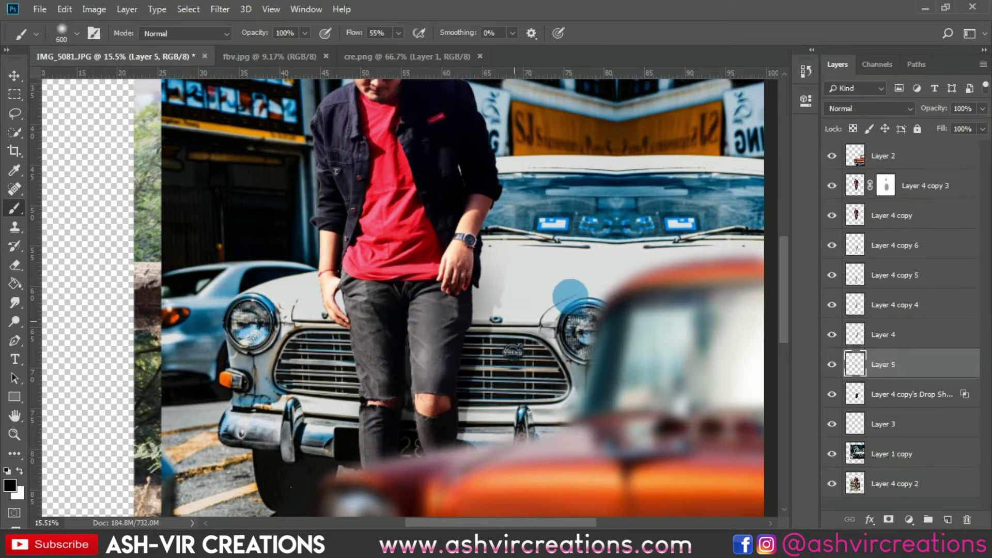
left_click(847, 110)
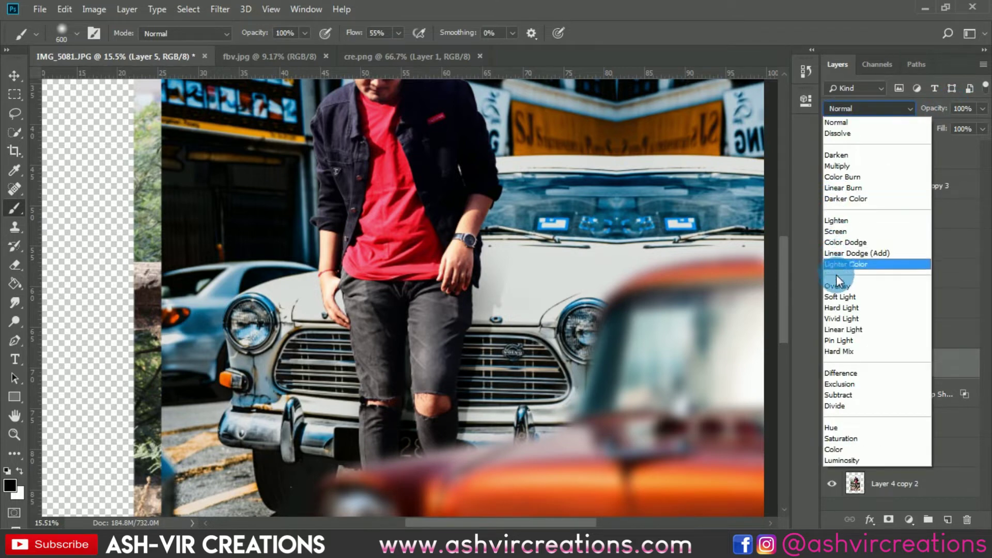
left_click(842, 295)
left_click(832, 365)
left_click(833, 368)
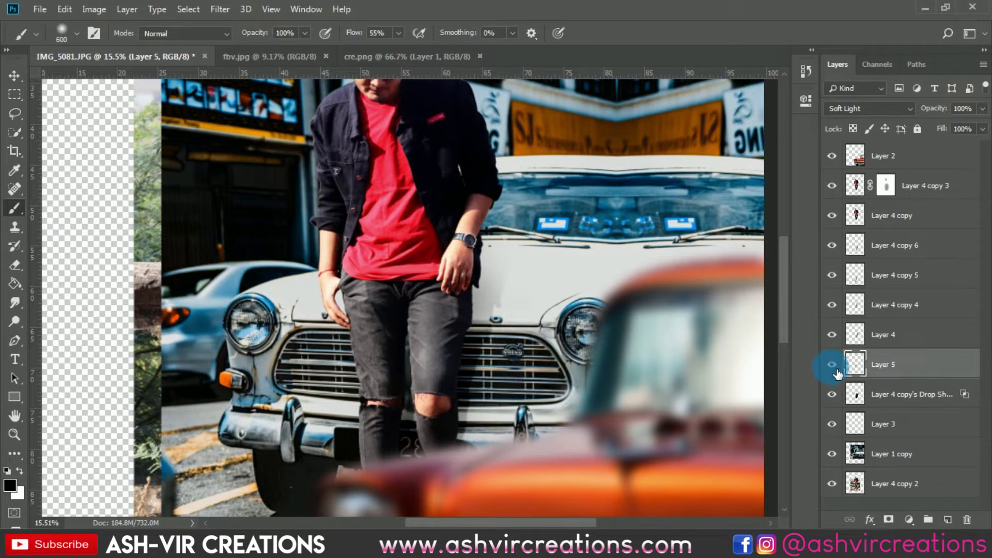
mouse_move(428, 366)
left_mouse_down()
mouse_move(475, 349)
mouse_move(562, 339)
left_mouse_up()
key("ctrl+0")
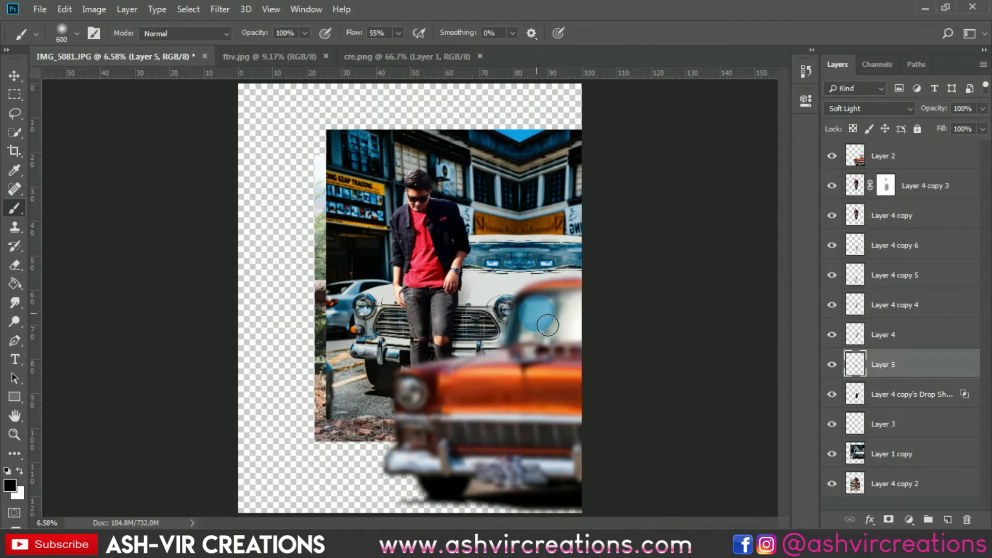
key("alt+v")
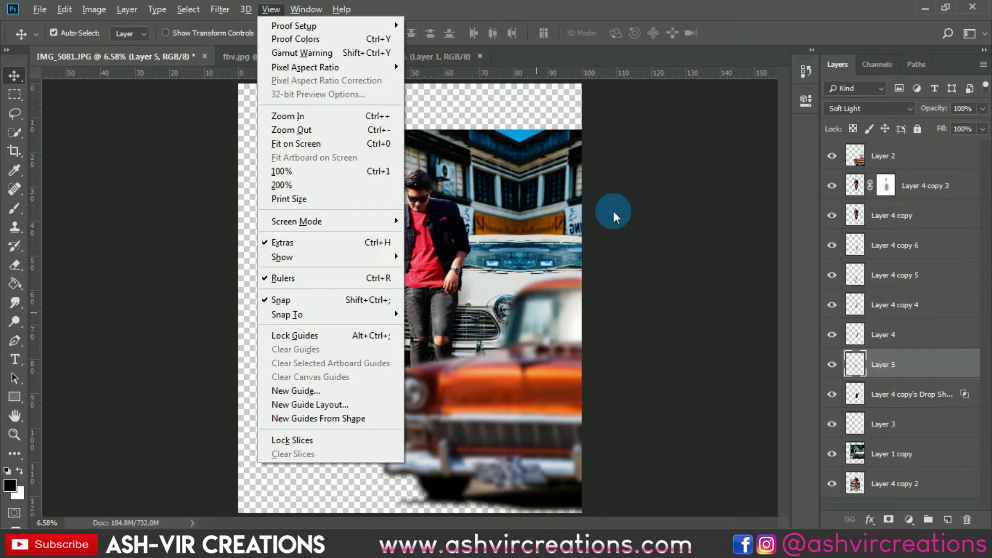
key("Escape")
key("v")
left_click(631, 193)
key("alt+v")
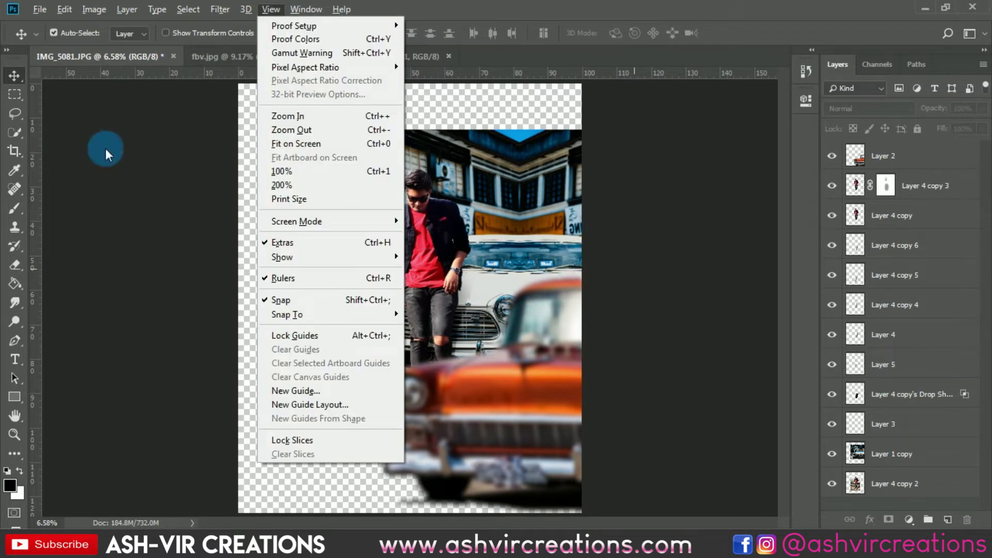
left_click(101, 132)
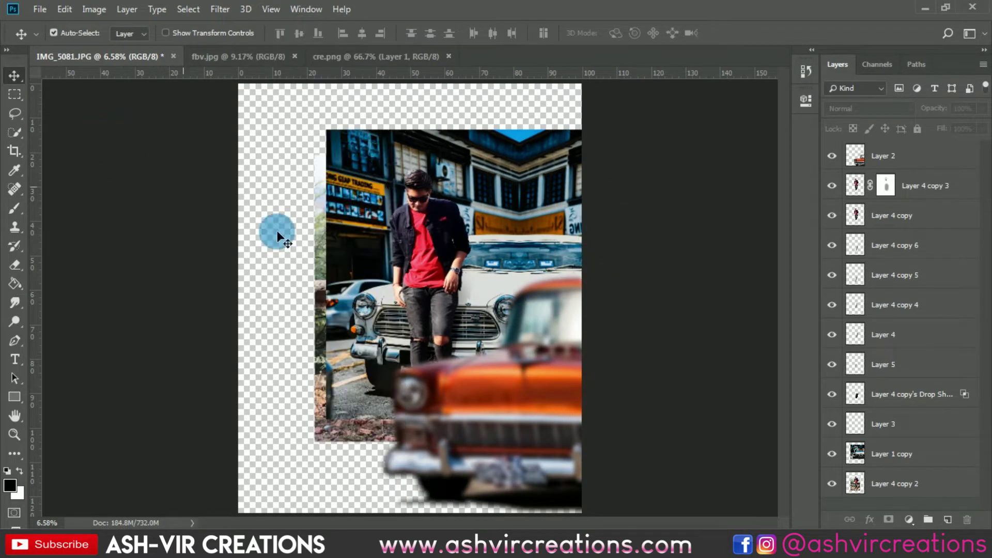
Step: Crop the canvas at 4:5 around the man, the white car and the orange car's front, excluding the transparent borders
left_click(15, 150)
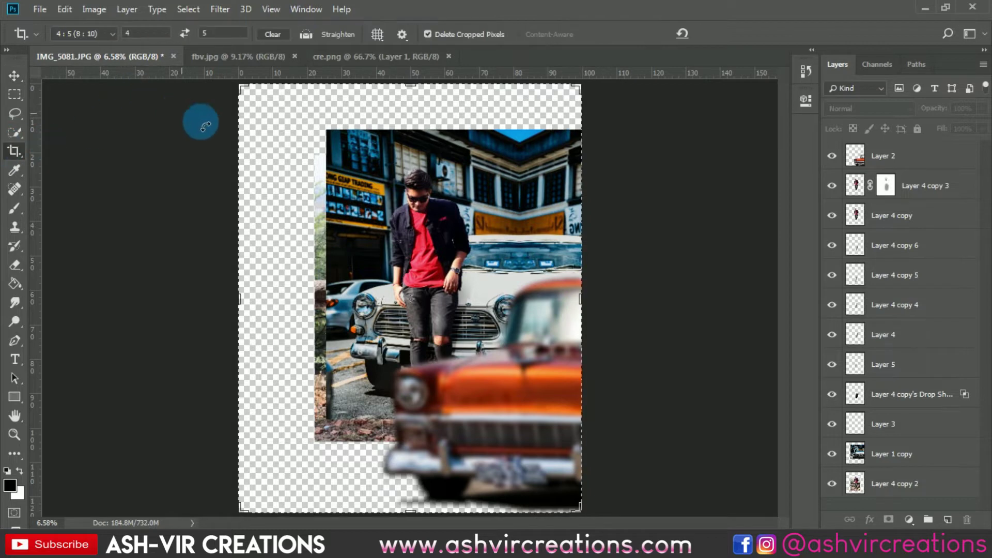
left_click(274, 125)
left_click_drag(248, 93, 286, 133)
left_click_drag(283, 470, 319, 449)
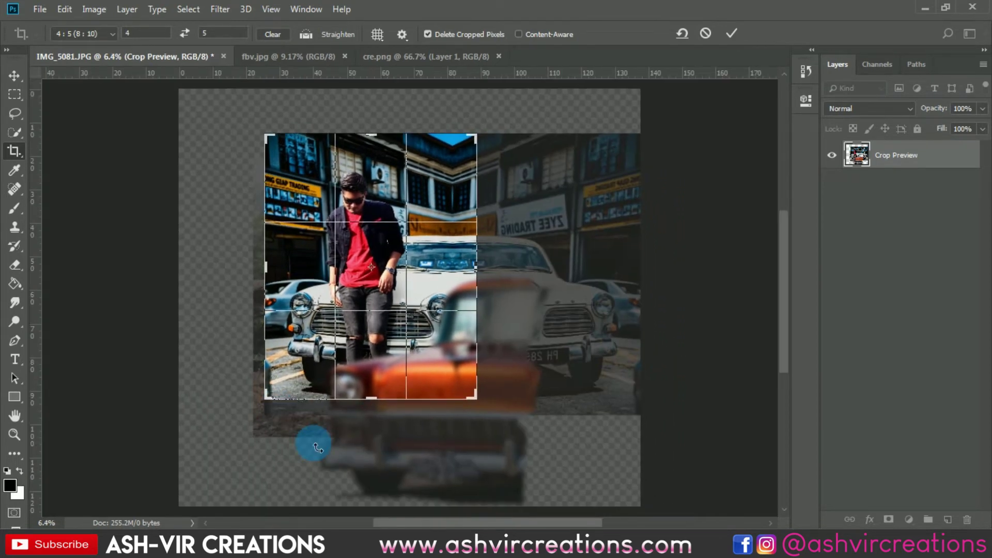
key("ctrl+plus")
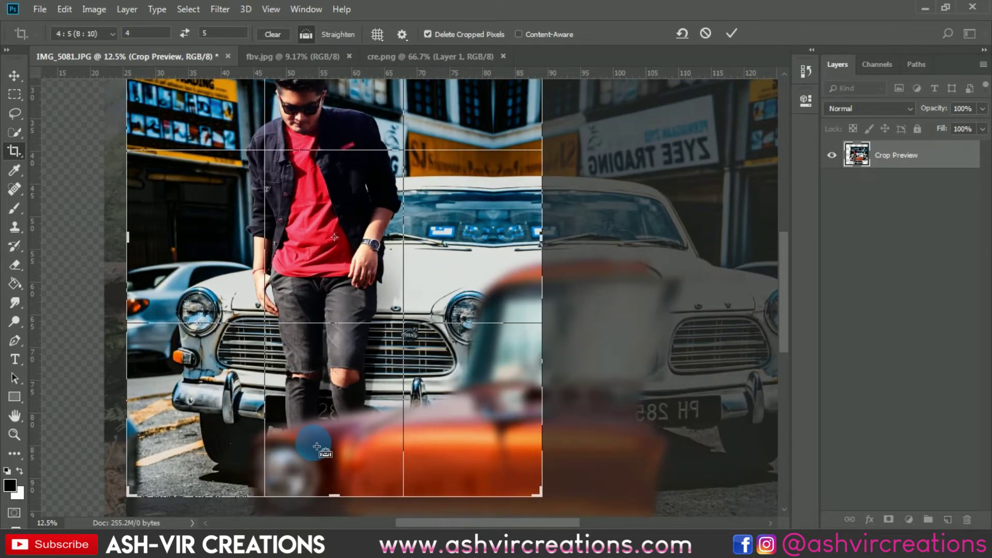
key("ctrl+minus")
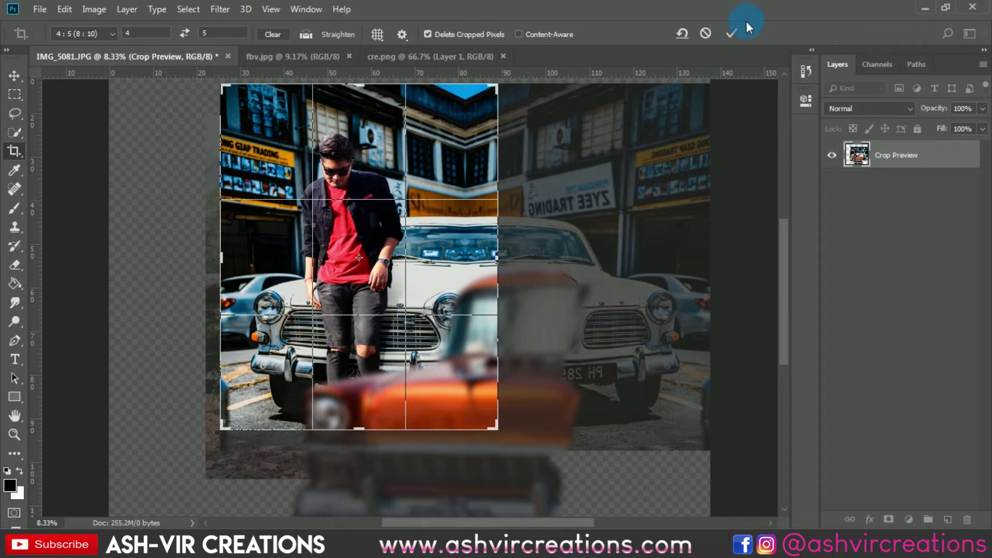
left_click(732, 33)
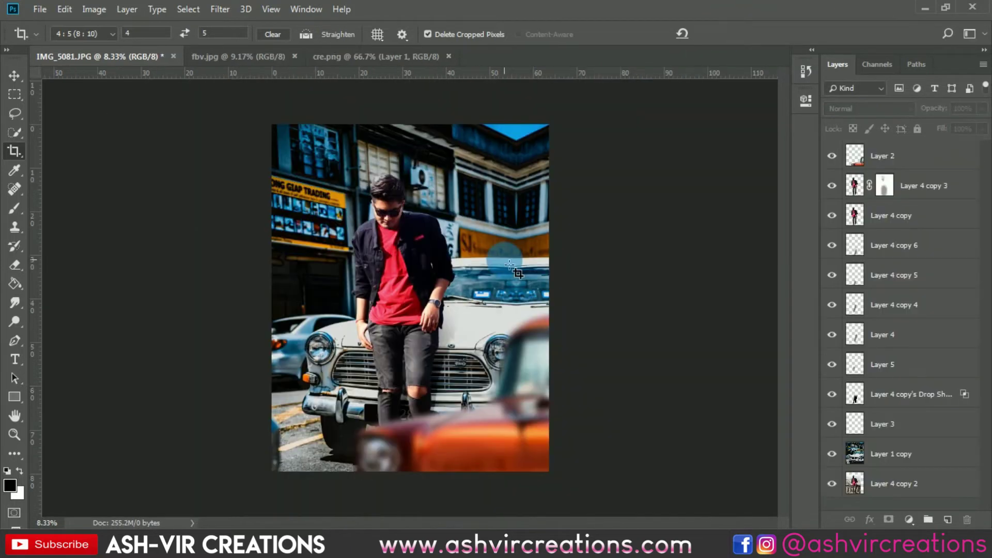
Step: Try darkening the street background with a Curves adjustment clipped to Layer 1 copy, and delete that adjustment
key("b")
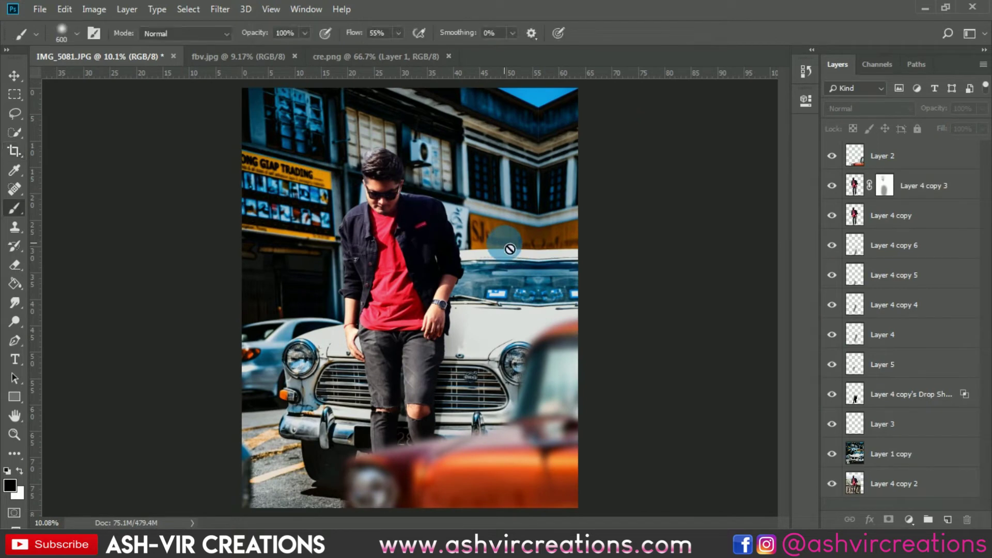
scroll(510, 249, "up", 1)
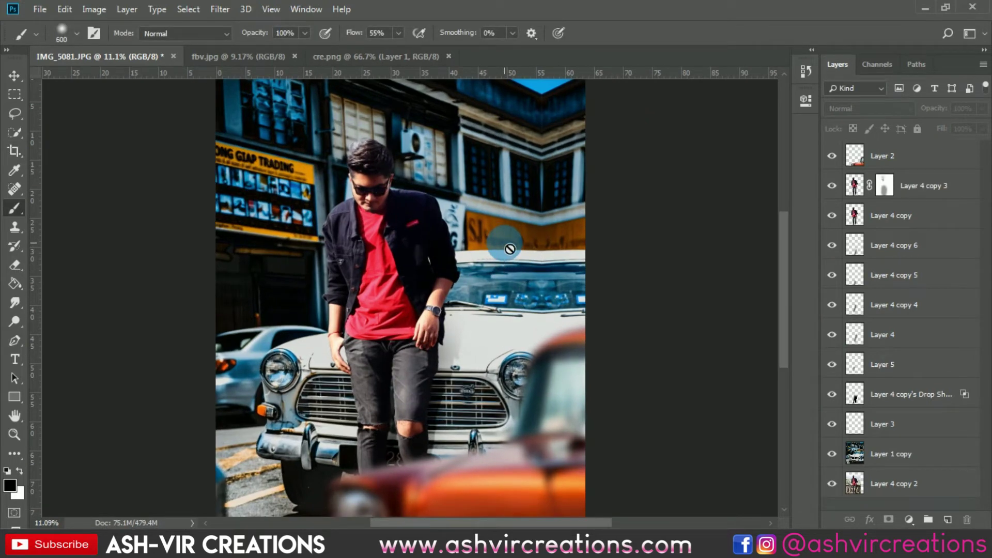
scroll(510, 249, "down", 2)
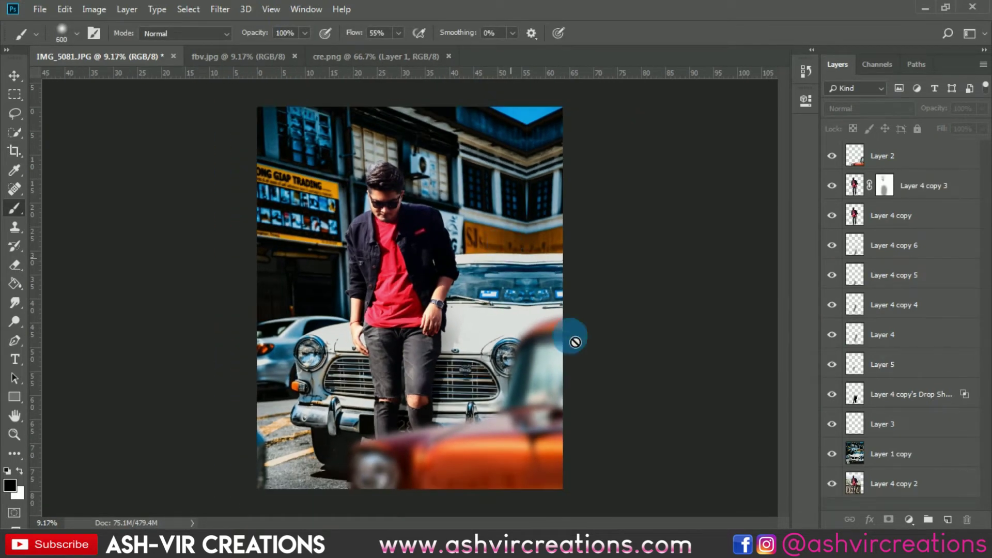
left_click(879, 455)
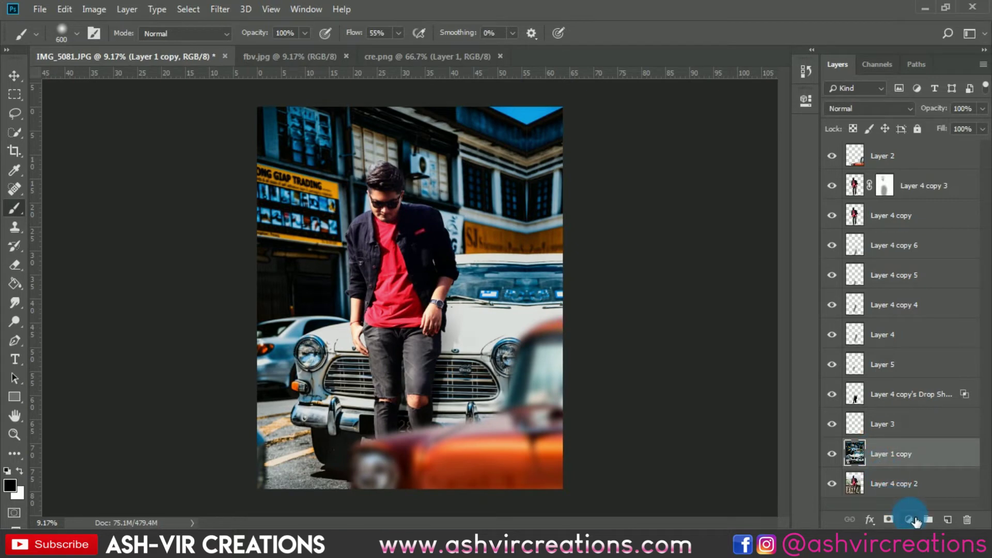
left_click(910, 519)
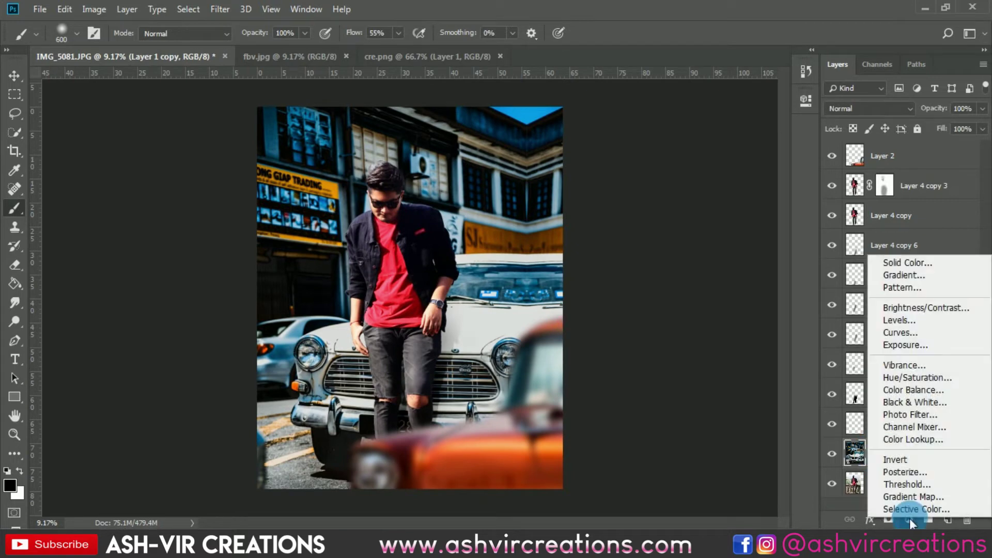
left_click(902, 334)
left_click(681, 343)
mouse_move(656, 285)
left_mouse_down()
mouse_move(666, 295)
mouse_move(656, 274)
mouse_move(673, 287)
left_mouse_up()
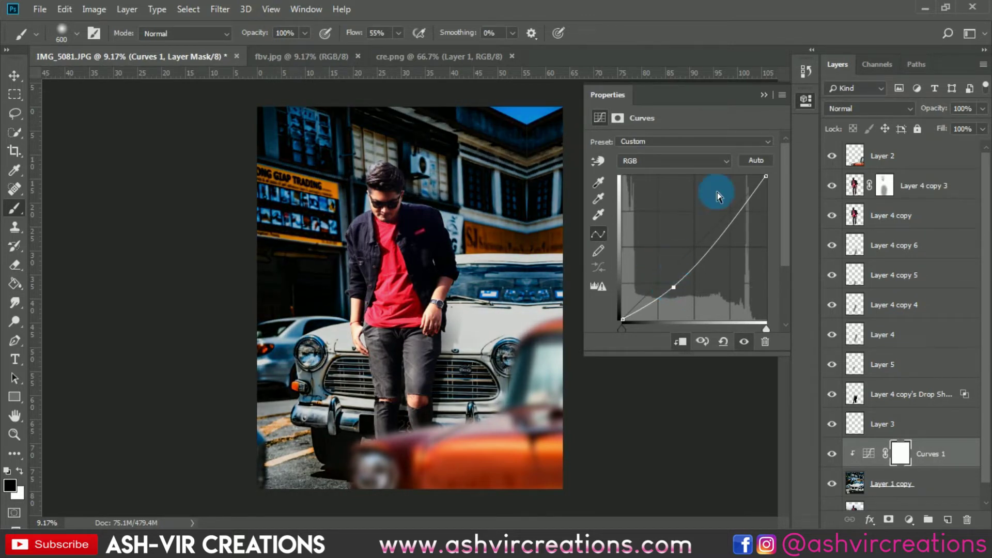
left_click(763, 96)
key("Delete")
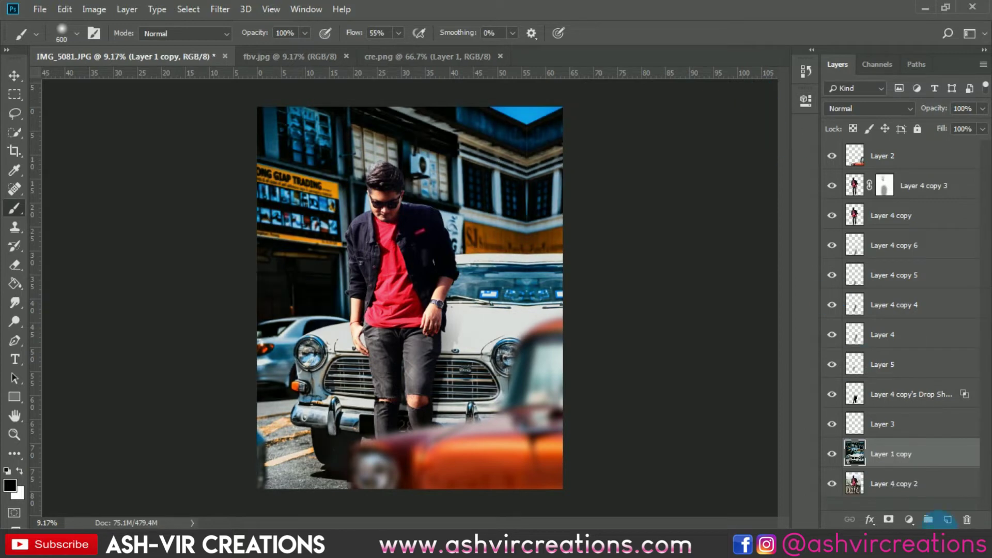
Step: Add a Selective Color adjustment clipped to Layer 1 copy and set Black to +8% for the Blacks
left_click(910, 520)
left_click(911, 506)
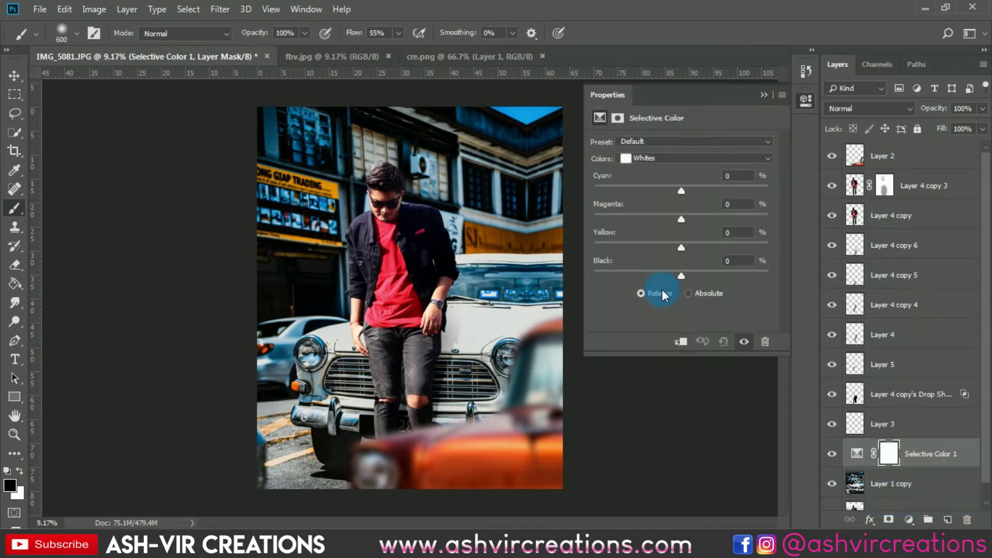
left_click(659, 159)
left_click(650, 262)
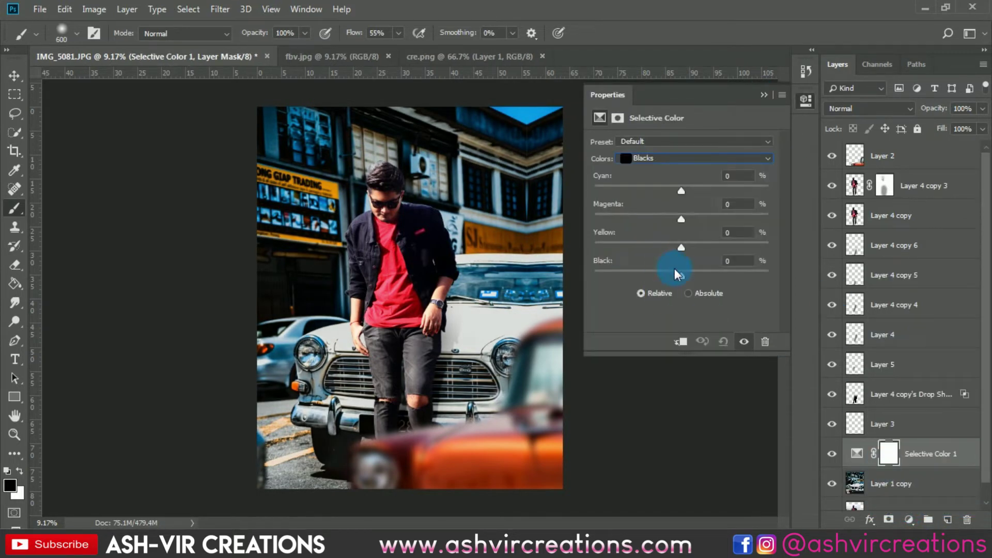
left_click(680, 342)
left_click_drag(683, 272, 683, 275)
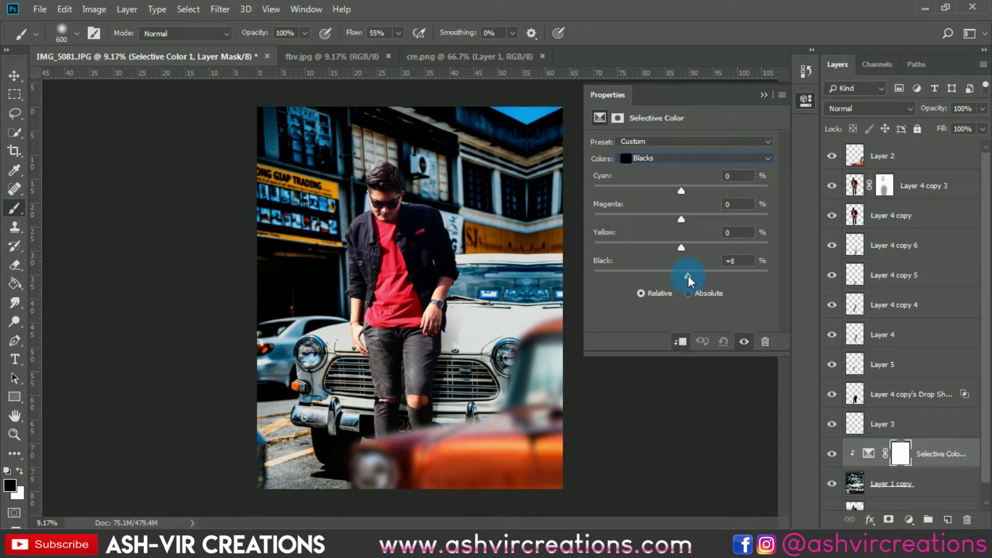
left_click_drag(689, 275, 689, 275)
left_click(765, 96)
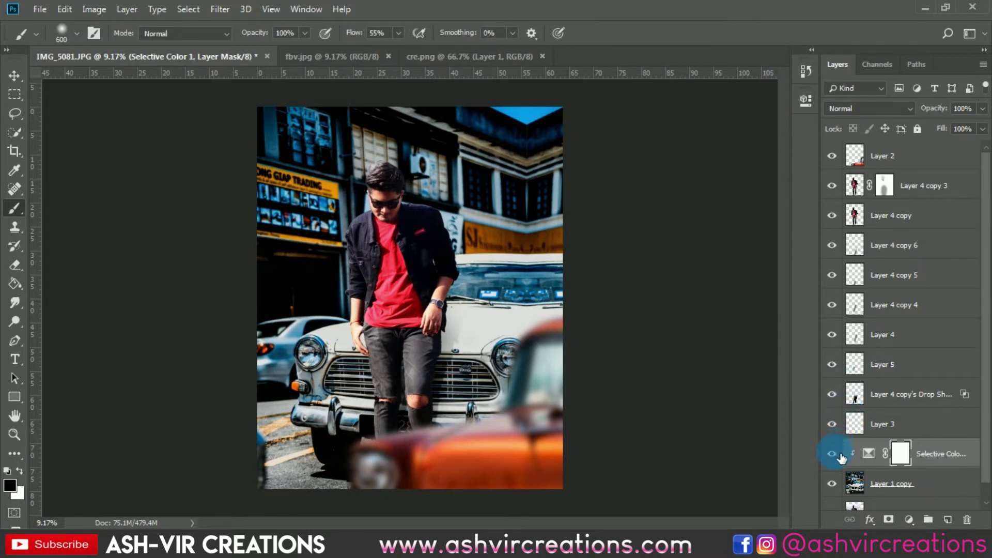
Step: Invert the Selective Color adjustment's mask to black and paint white over the road beneath the cars
left_click(839, 455)
left_click(839, 457)
left_click(900, 455)
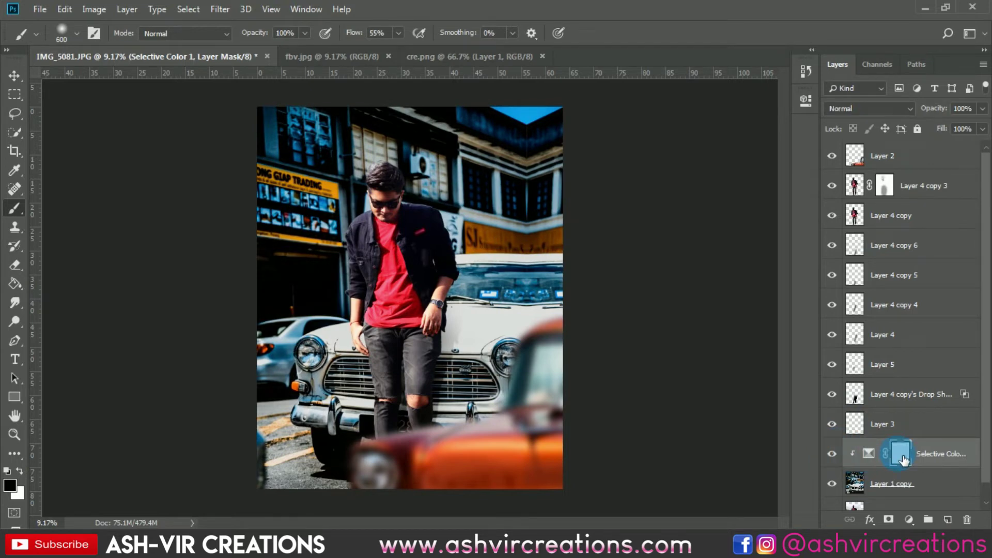
key("ctrl+i")
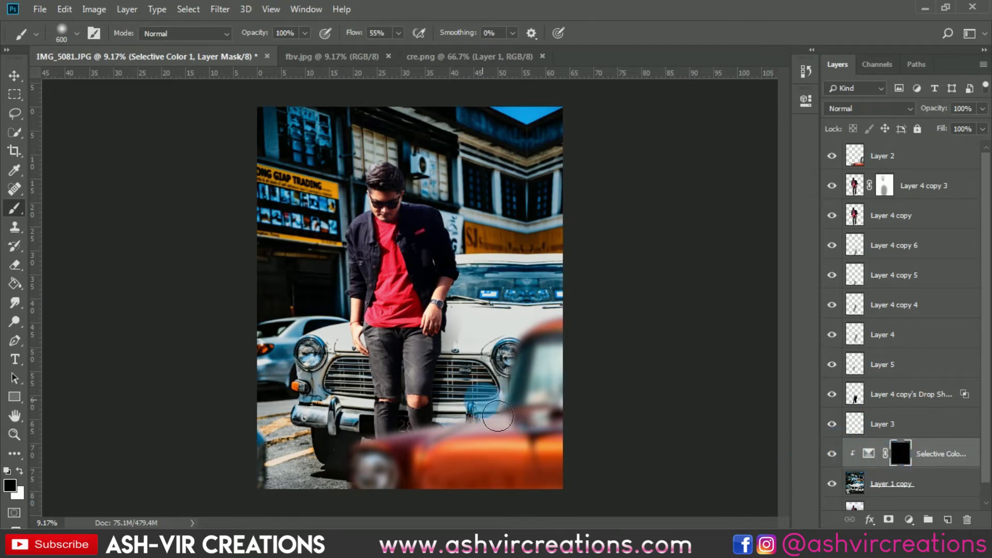
left_click(333, 447)
mouse_move(351, 465)
left_mouse_down()
mouse_move(425, 429)
mouse_move(400, 464)
mouse_move(351, 470)
left_mouse_up()
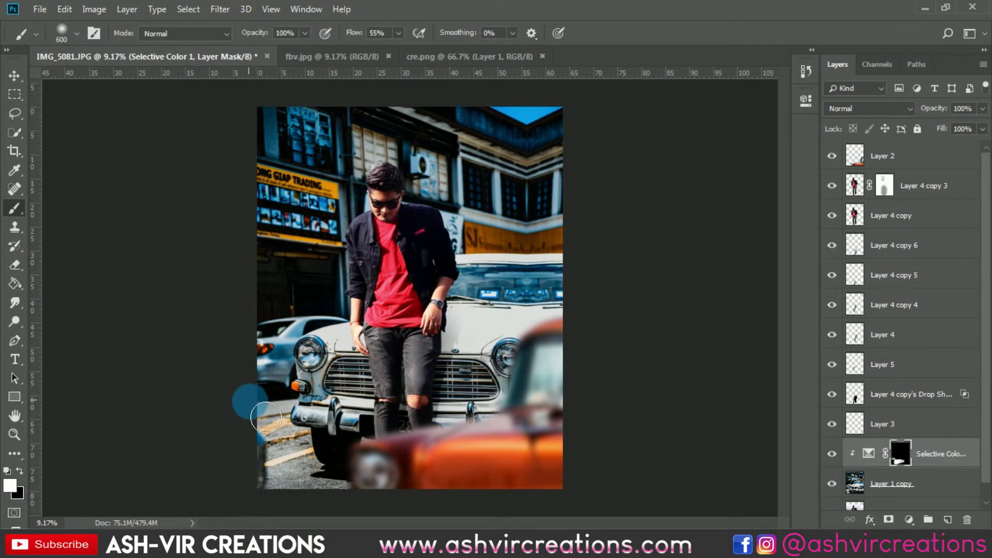
Step: Extend the white painting on the Selective Color mask around the lower cars, and compare the scene with the adjustment hidden and shown
scroll(336, 370, "up", 5)
mouse_move(304, 311)
left_mouse_down()
mouse_move(295, 419)
mouse_move(294, 341)
left_mouse_up()
scroll(296, 419, "down", 1)
mouse_move(407, 400)
left_mouse_down()
mouse_move(404, 426)
mouse_move(444, 495)
mouse_move(738, 408)
left_mouse_up()
left_click(902, 451)
left_click(833, 452)
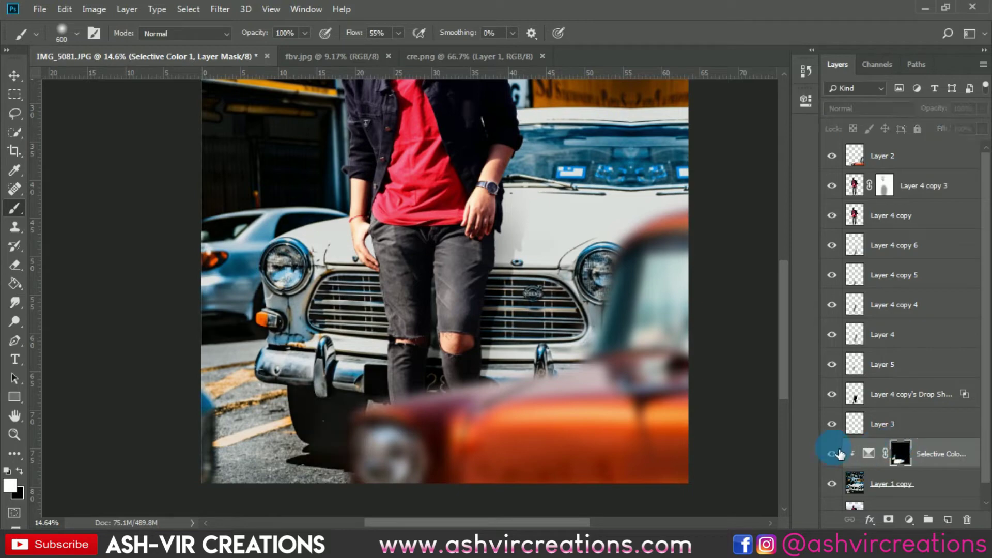
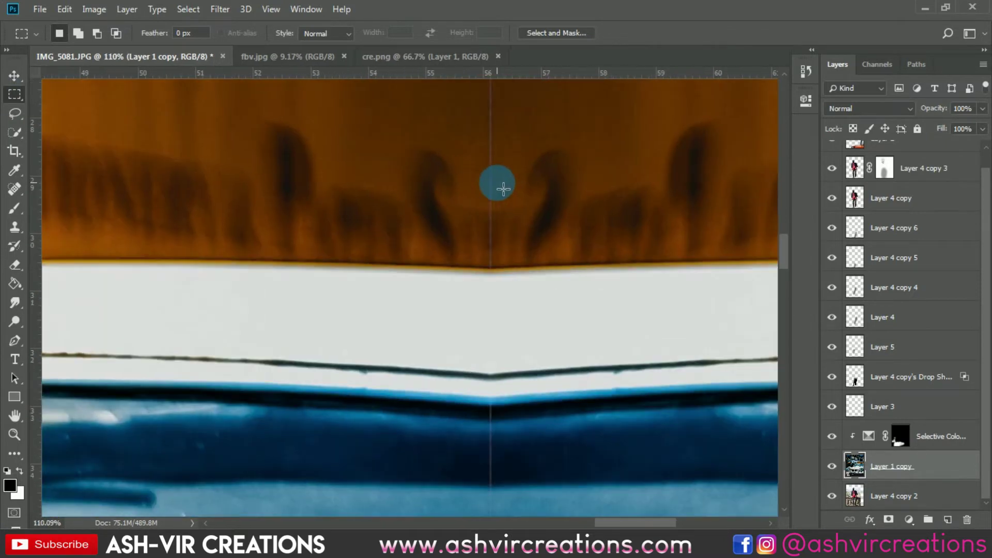
Step: Select the mirrored blue objects behind the white car's windshield on Layer 1 copy and replace them with a Content-Aware fill
scroll(504, 189, "down", 3)
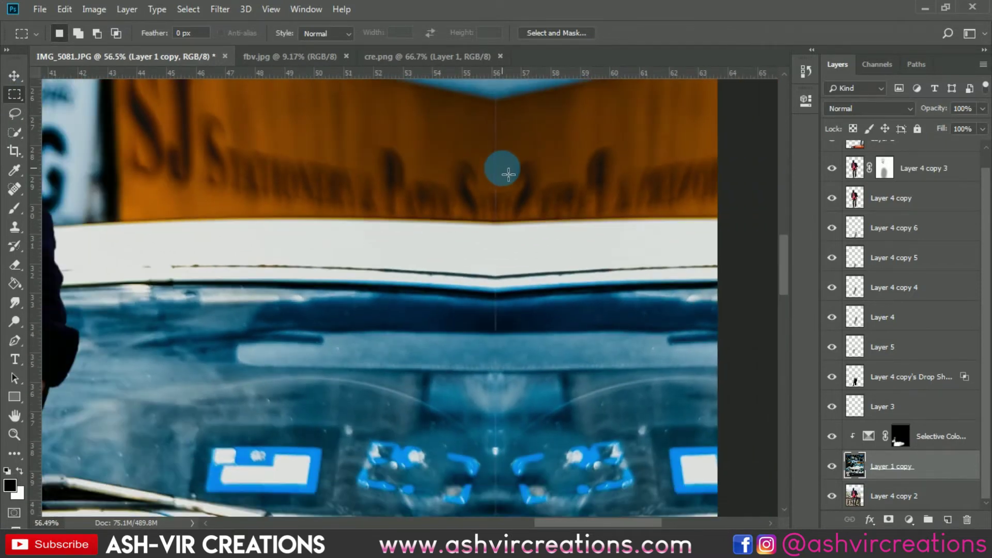
scroll(506, 166, "down", 3)
scroll(519, 331, "up", 4)
left_click_drag(514, 360, 643, 420)
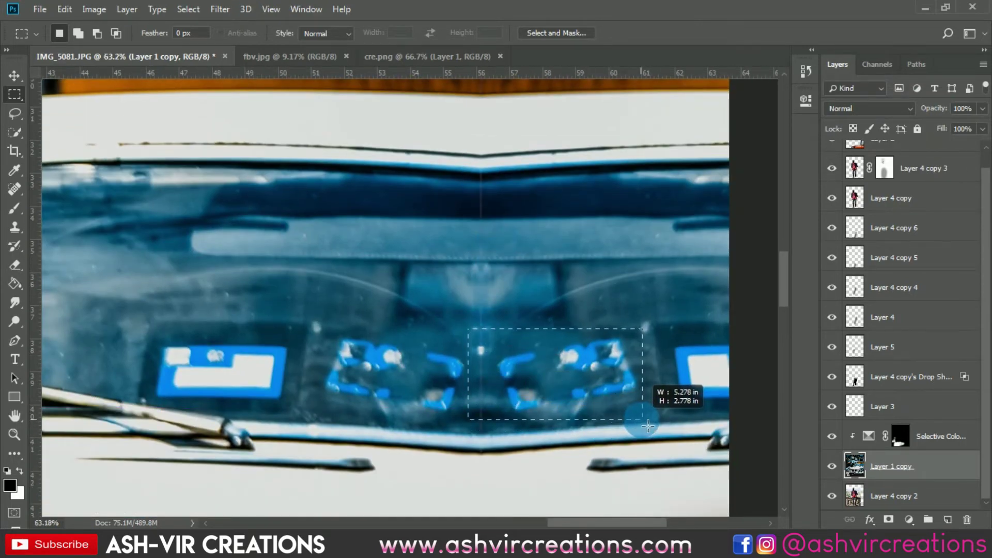
right_click(601, 355)
left_click(624, 269)
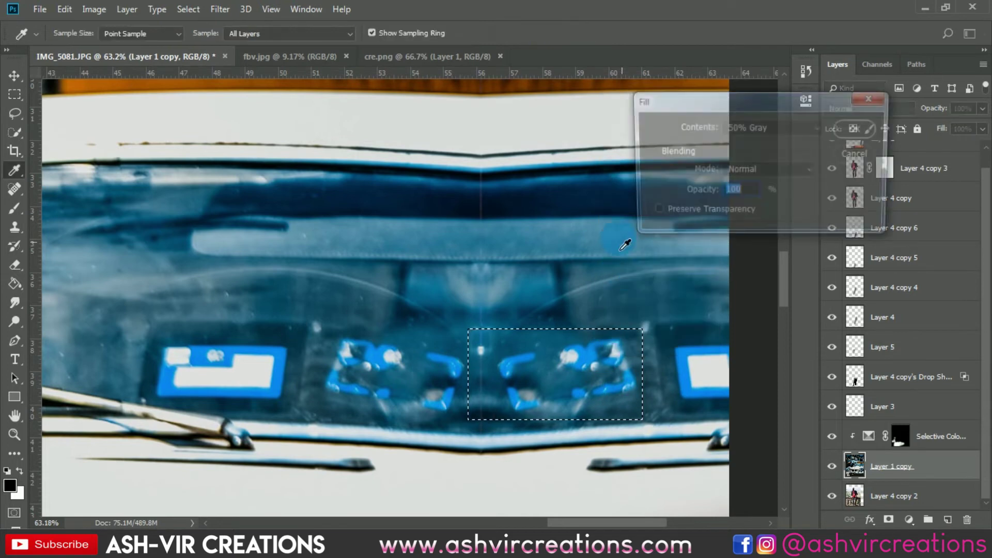
left_click(801, 131)
left_click(756, 193)
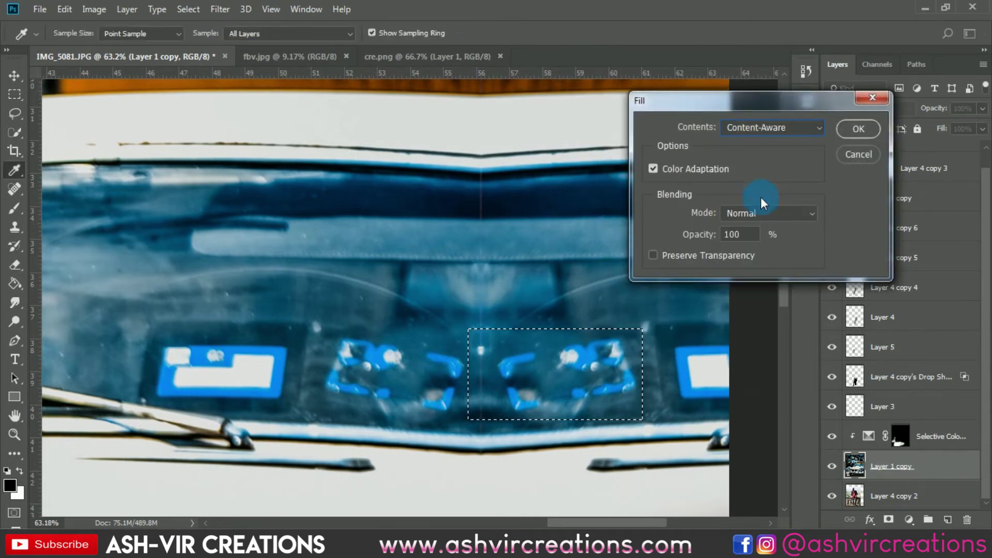
left_click(858, 129)
left_click(587, 299)
Step: Select a narrow vertical strip over the mirror seam on the windshield and roof edge and fill it with Content-Aware
scroll(529, 316, "down", 3)
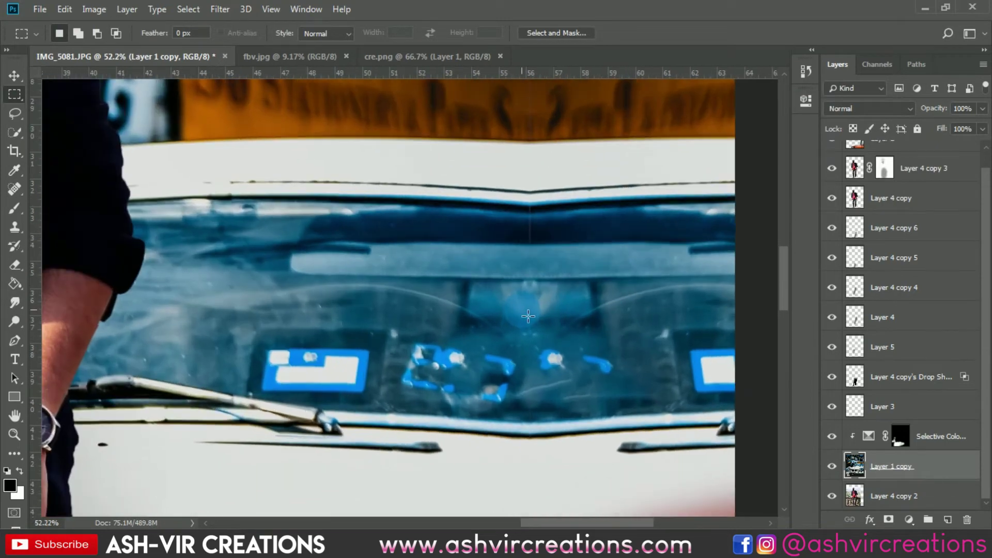
left_click_drag(517, 150, 547, 337)
right_click(528, 284)
left_click(547, 199)
key("Return")
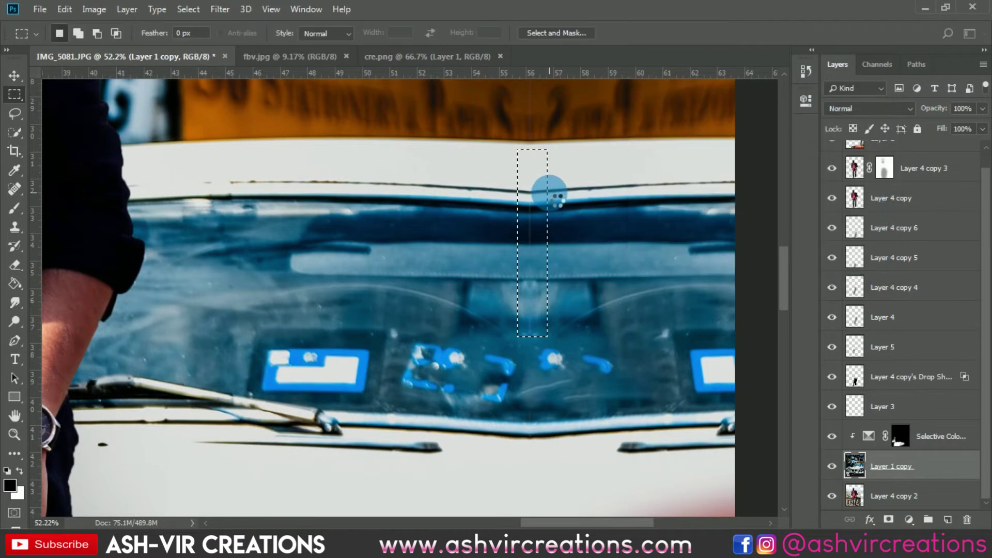
left_click(567, 183)
Step: Remove the mirror seam running down the sky and building with a Content-Aware fill of a narrow strip, and clear the selection
left_click_drag(569, 184, 529, 243)
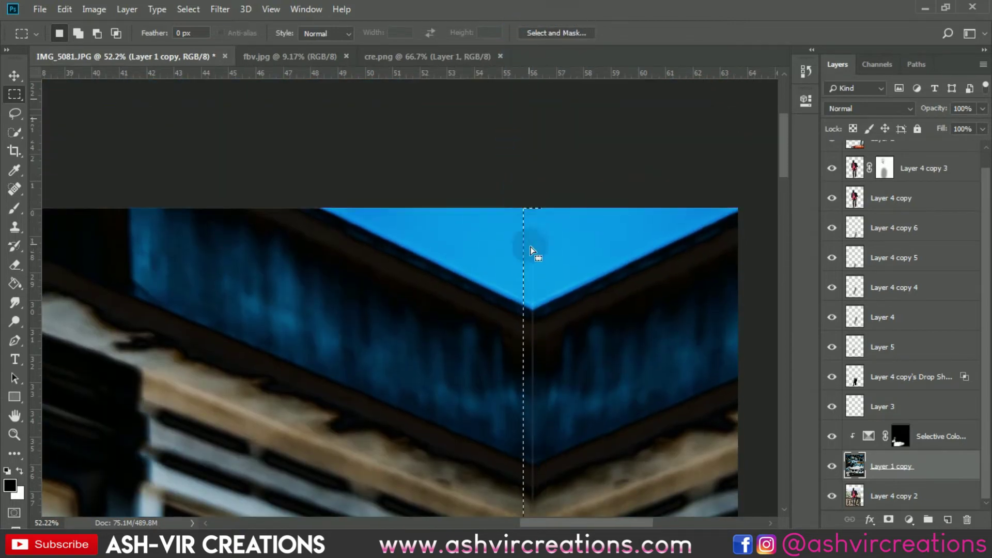
right_click(532, 251)
left_click(549, 425)
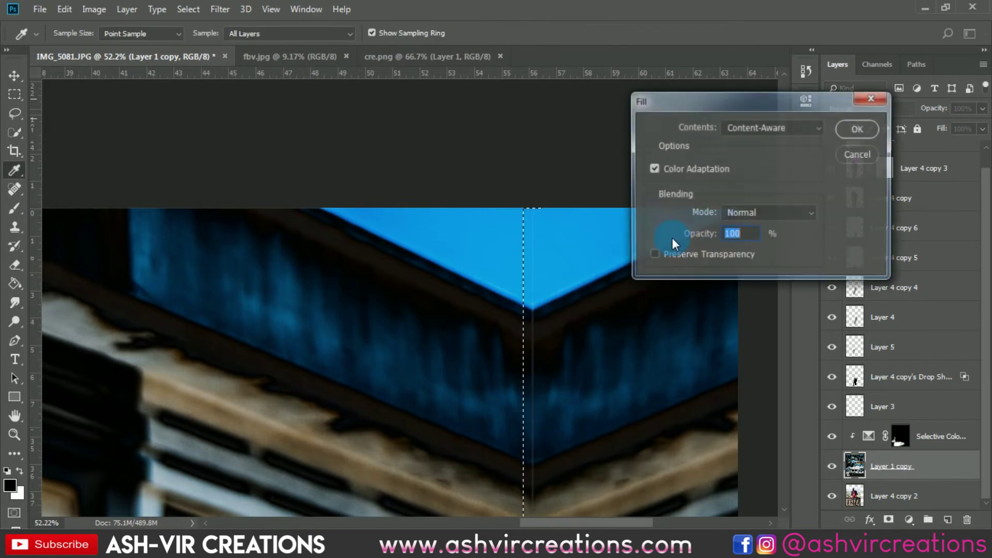
left_click(851, 129)
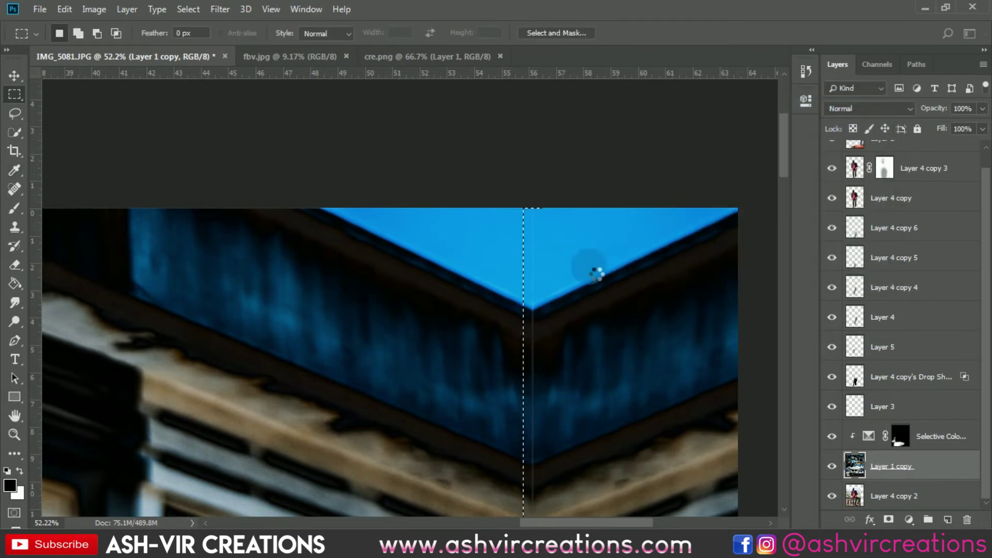
scroll(594, 272, "down", 5)
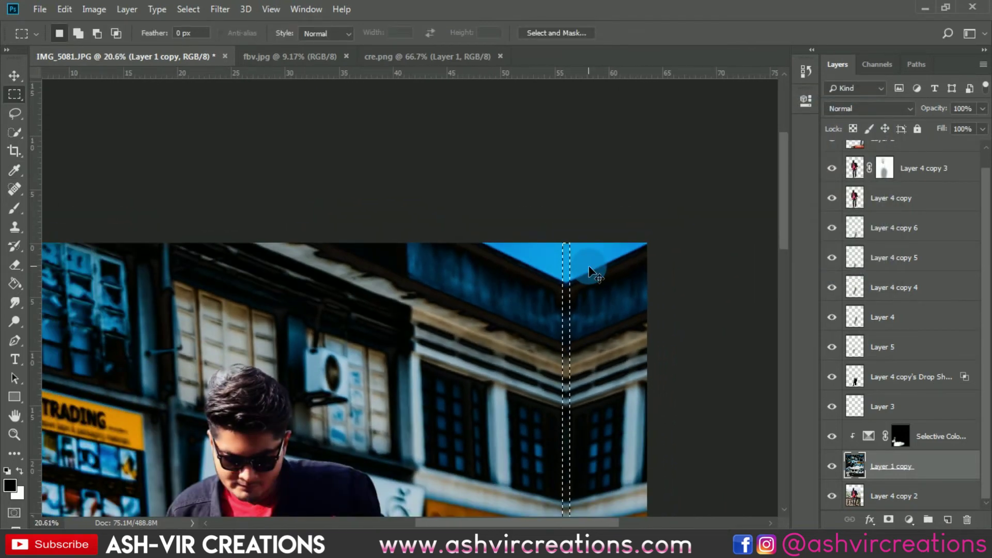
key("ctrl+d")
scroll(586, 293, "up", 5)
left_click_drag(598, 385, 590, 190)
scroll(571, 289, "down", 5)
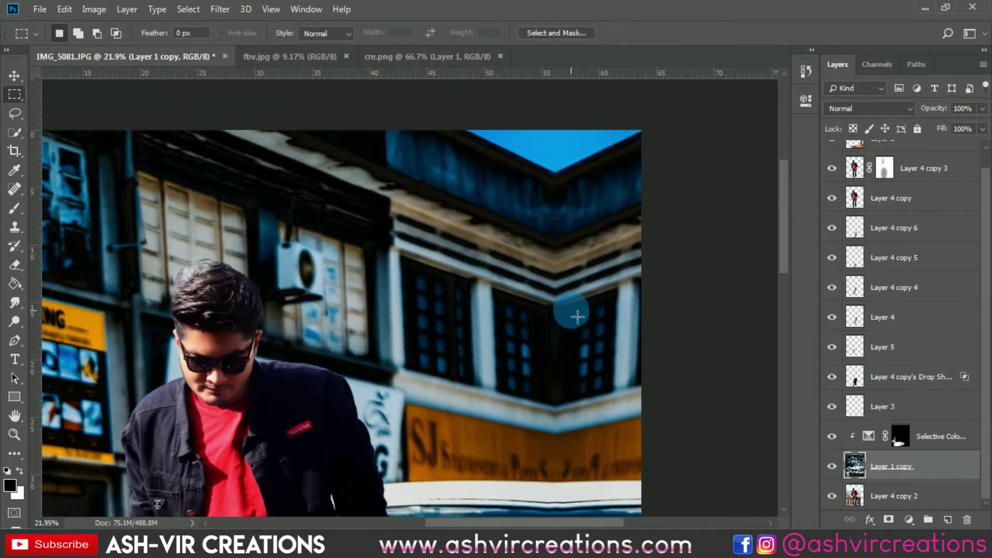
scroll(577, 317, "down", 4)
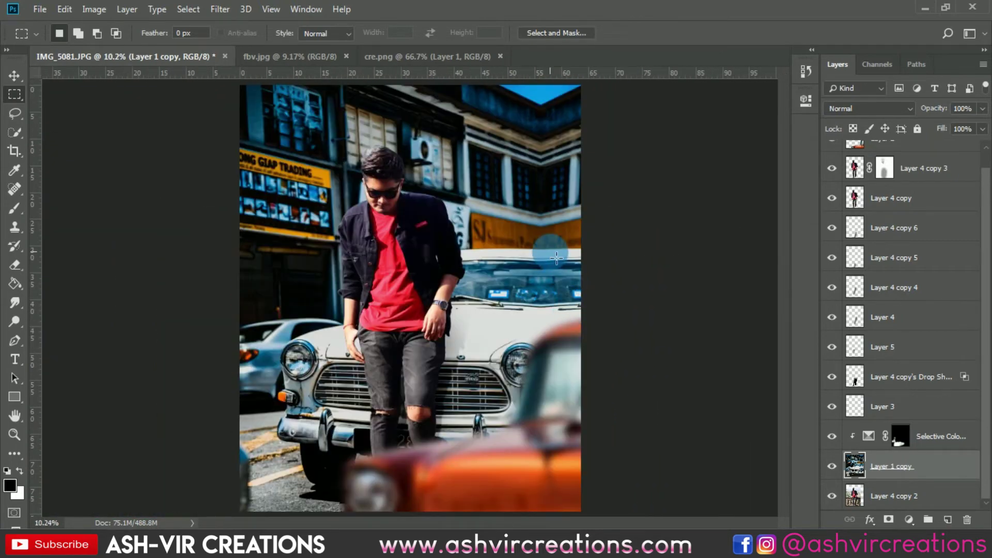
Step: Paint out the dark mirrored line on the white car's hood beside the windshield with a 42 px soft brush in the sampled hood color
key("v")
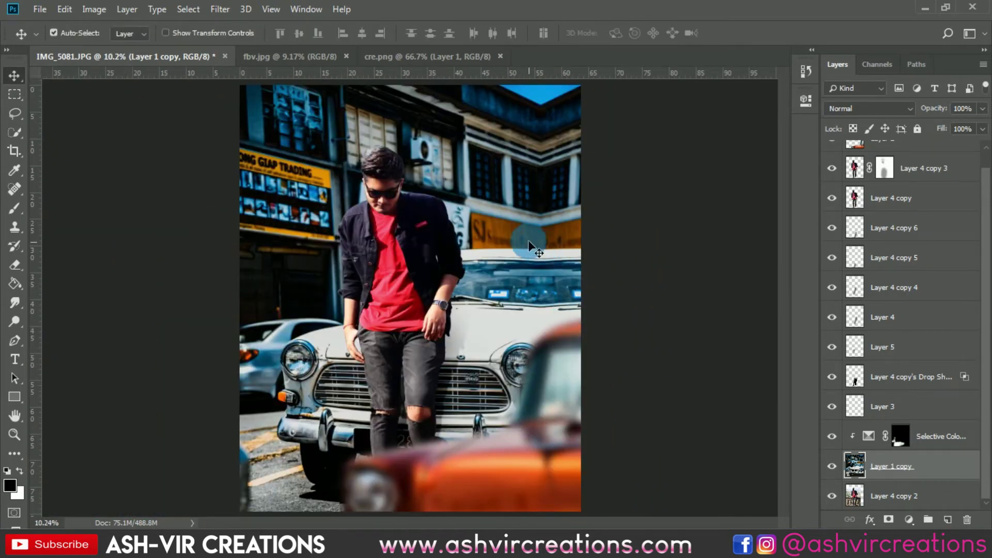
scroll(527, 239, "down", 1)
scroll(527, 240, "up", 6)
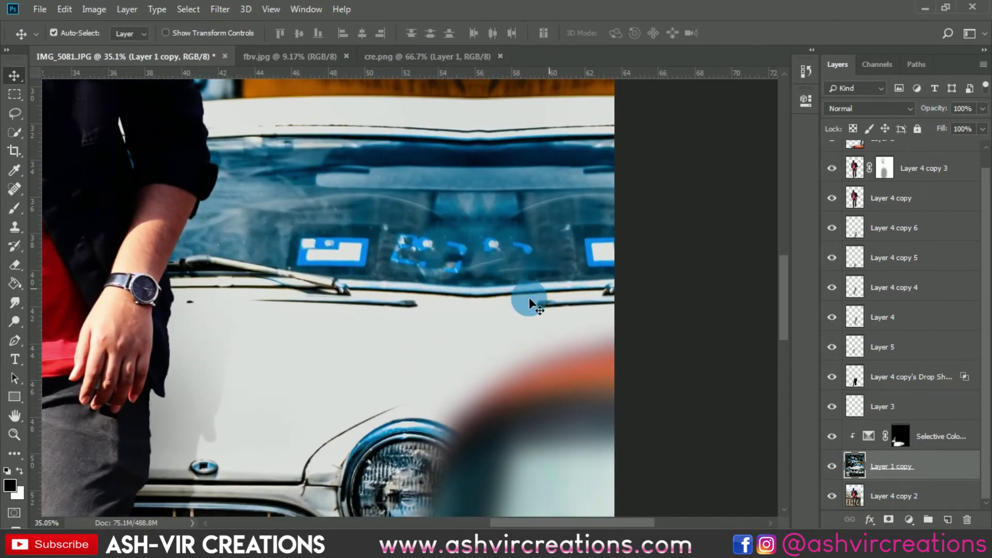
left_click(8, 154)
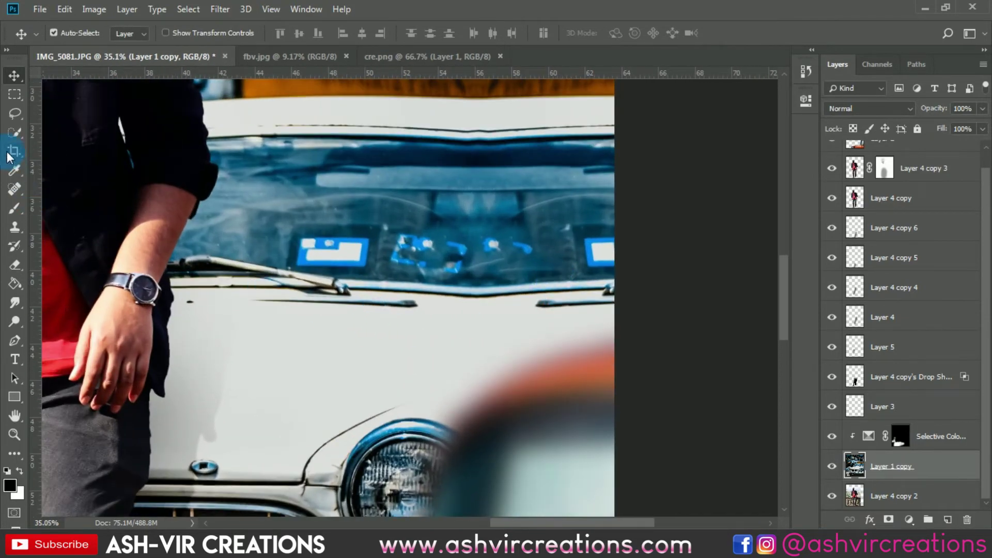
left_click(15, 209)
right_click(475, 291)
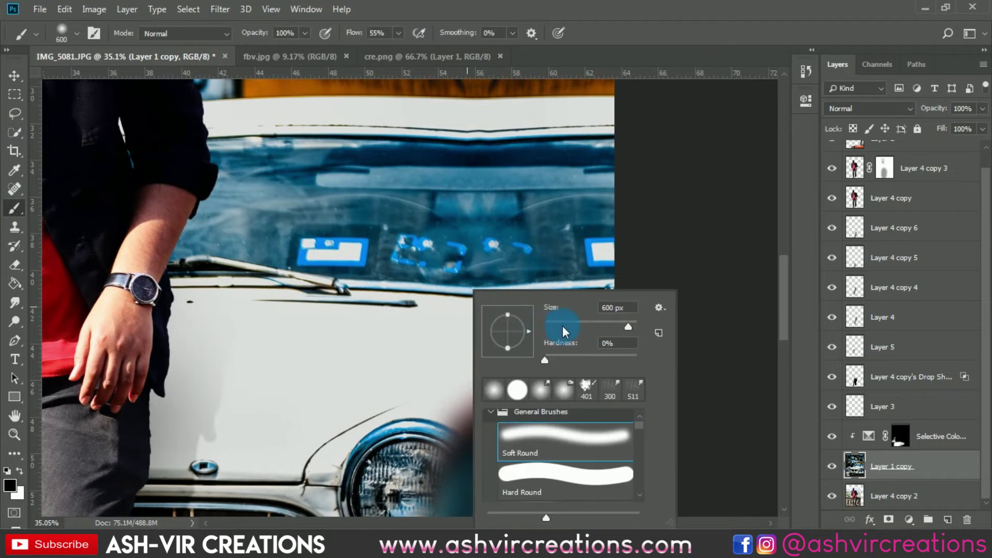
left_click(449, 325, "alt")
right_click(527, 315)
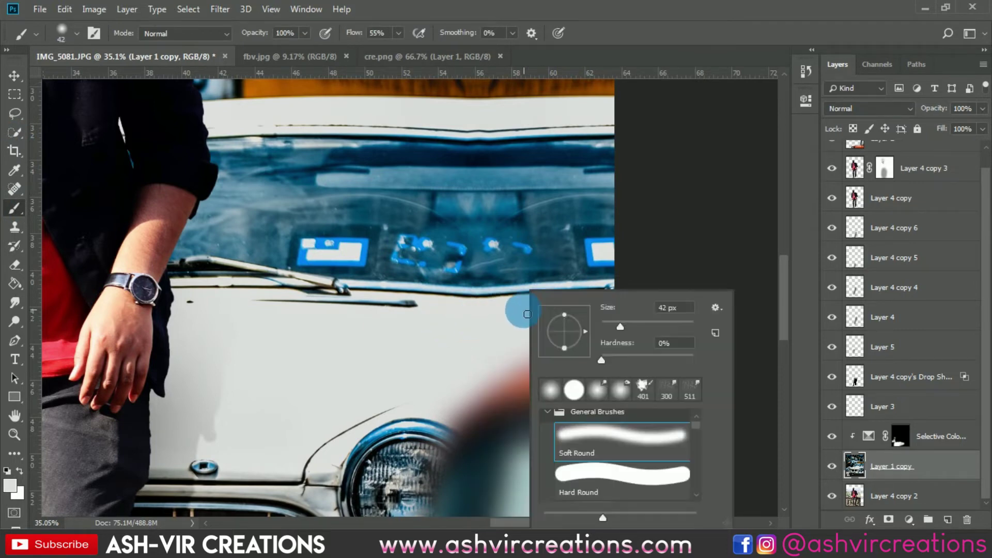
left_click(536, 310)
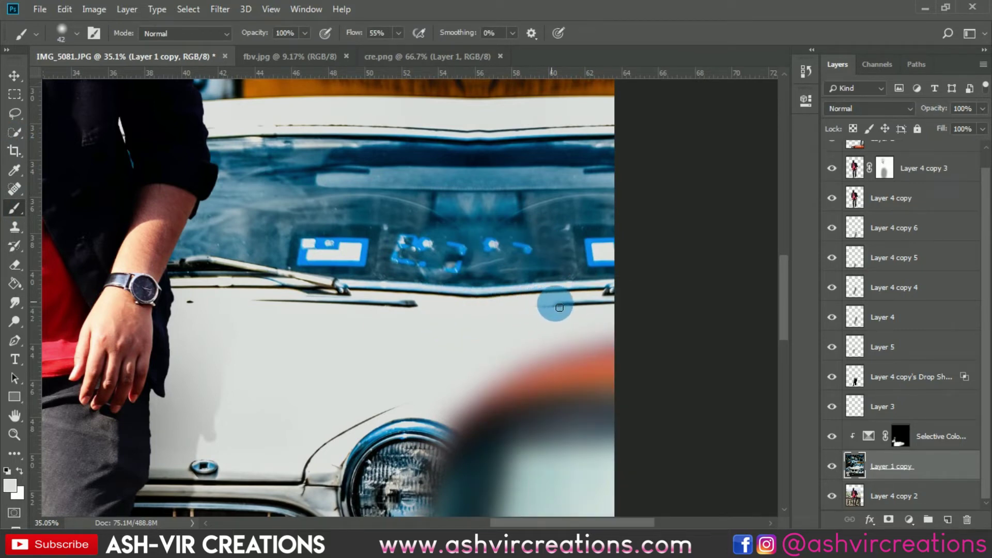
mouse_move(566, 313)
left_mouse_down()
mouse_move(593, 302)
mouse_move(559, 305)
mouse_move(615, 308)
left_mouse_up()
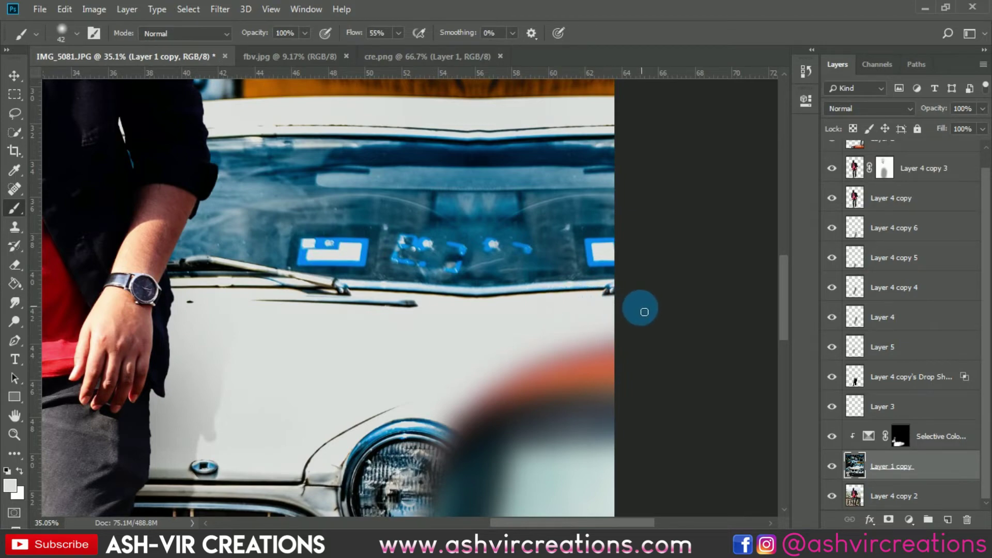
Step: Check the retouched windshield and hood up close and within the whole composite
scroll(646, 310, "down", 4)
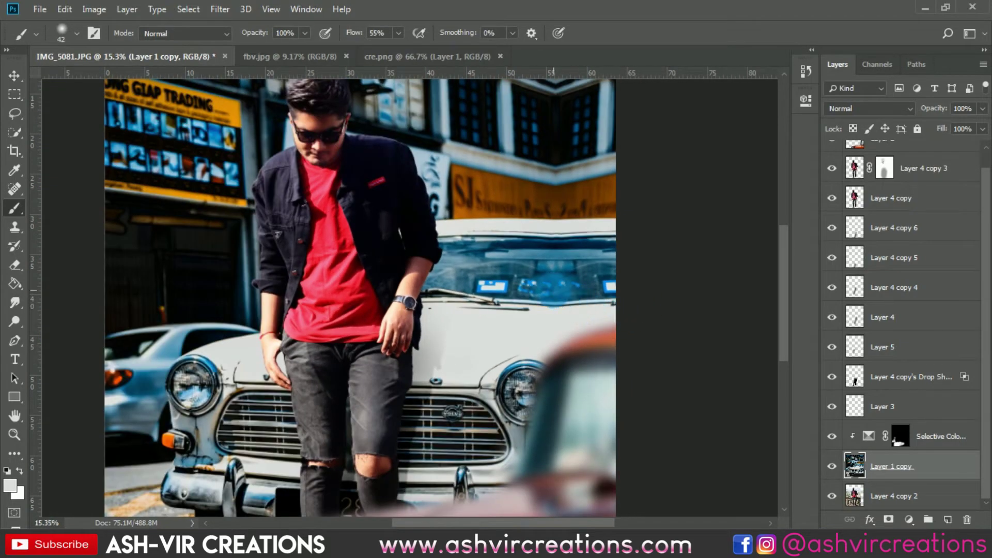
scroll(555, 293, "down", 2)
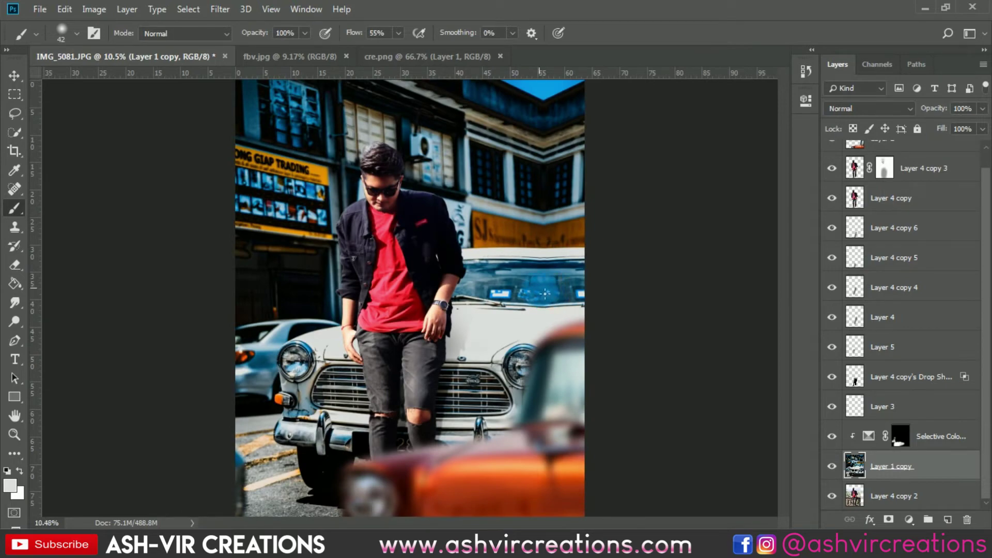
key("v")
scroll(566, 287, "down", 1)
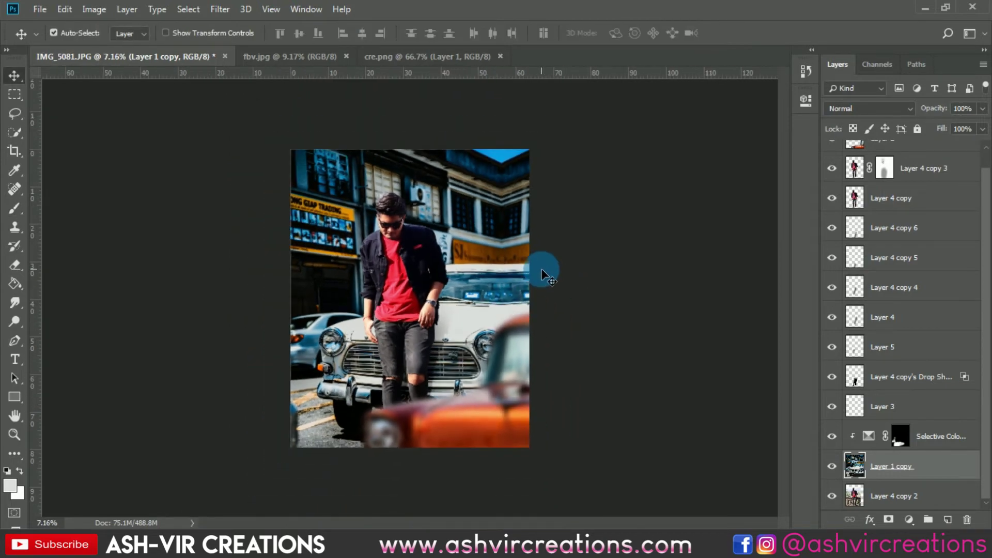
scroll(541, 269, "up", 2)
scroll(545, 284, "up", 3)
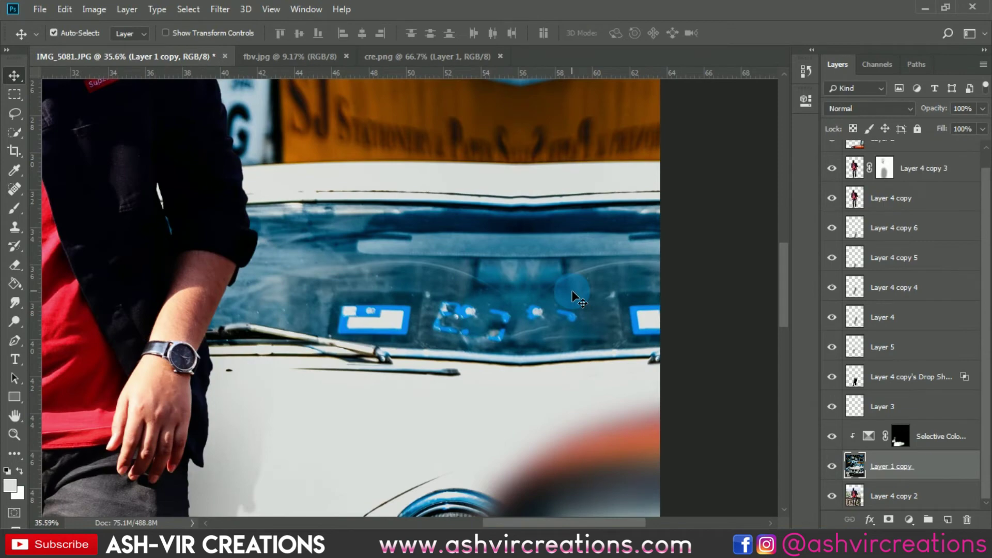
scroll(399, 255, "down", 4)
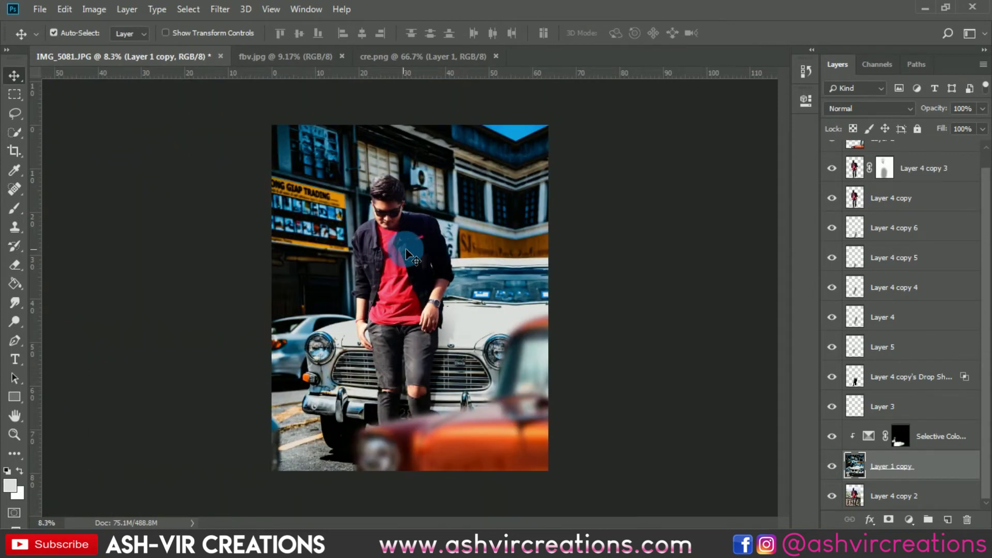
scroll(406, 255, "up", 1)
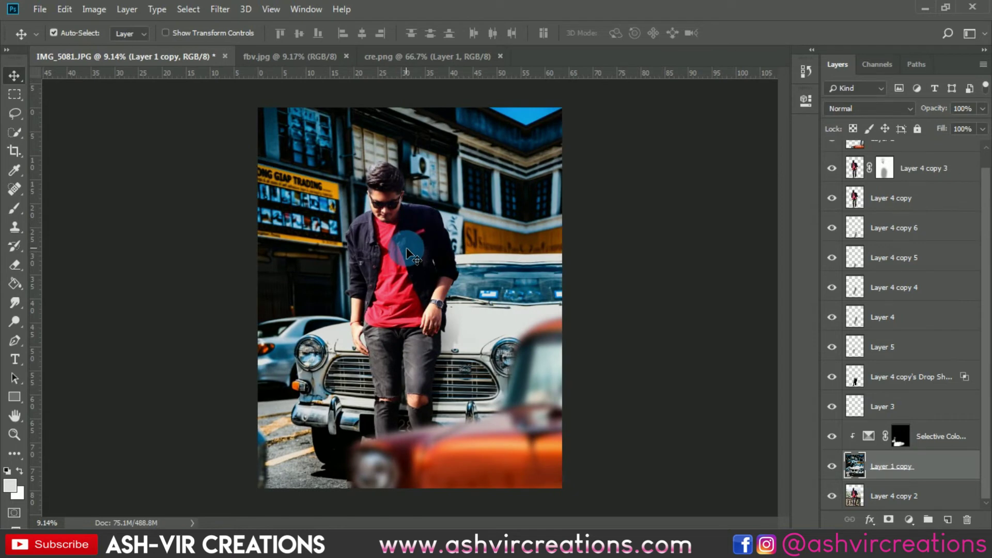
Step: Add another orange car from cre.png above Layer 2, scale it to about 580%, and blur it by reapplying the last filter
right_click(516, 414)
left_click(527, 420)
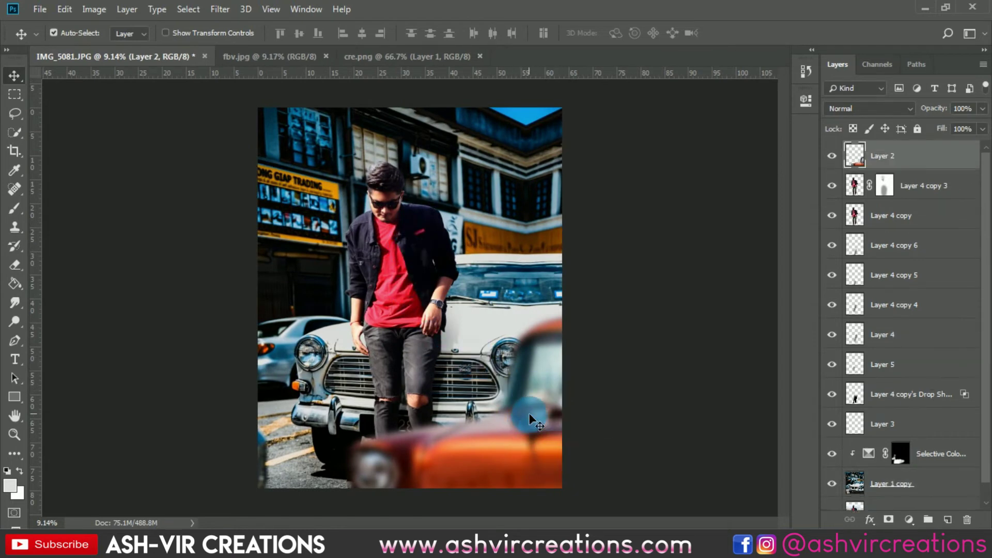
left_click(397, 57)
left_click_drag(398, 310, 535, 343)
key("ctrl+t")
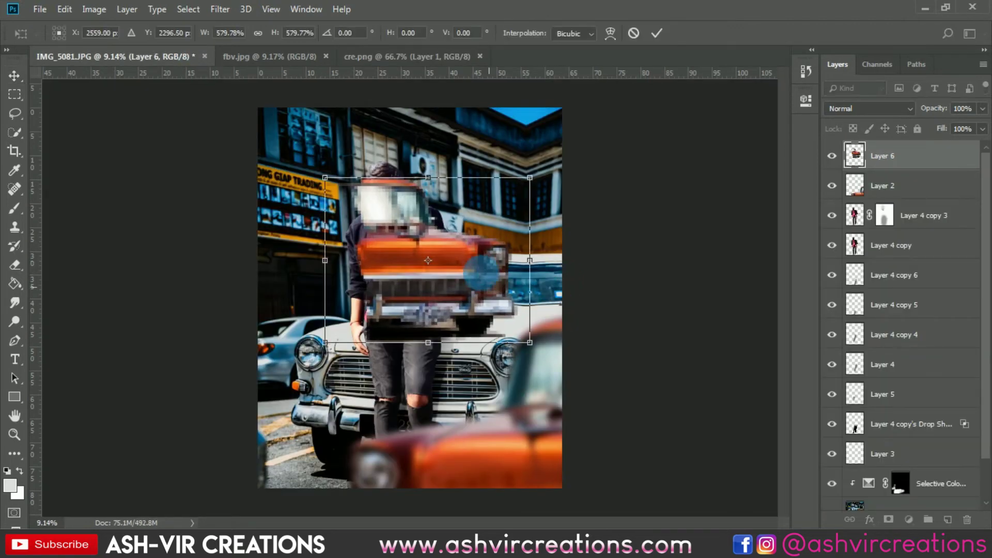
key("Return")
left_click(221, 9)
left_click(228, 26)
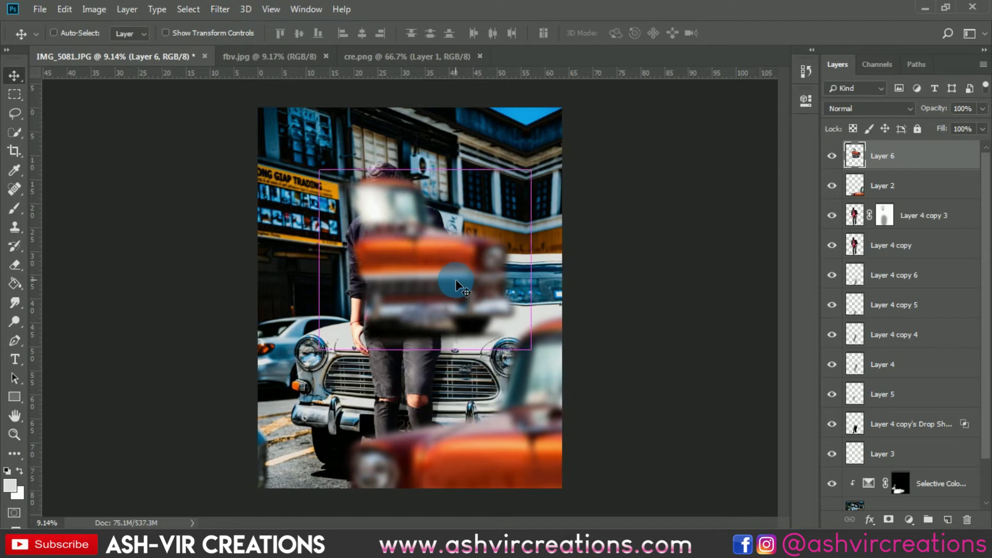
Step: Recolor the blurred orange car on Layer 6 to green by shifting its Reds hue to +157 and saturation to -17
key("ctrl+u")
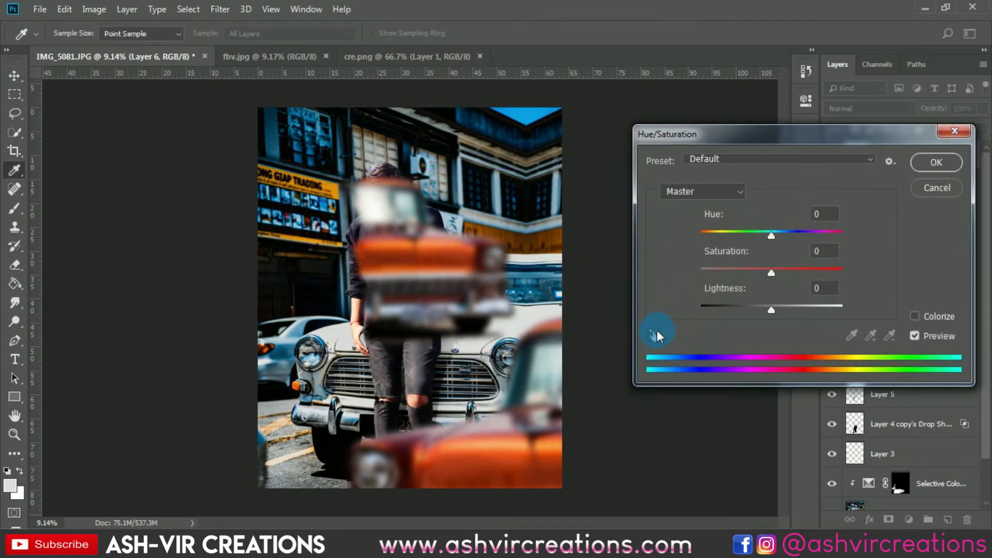
left_click(455, 262)
left_click_drag(758, 237, 837, 237)
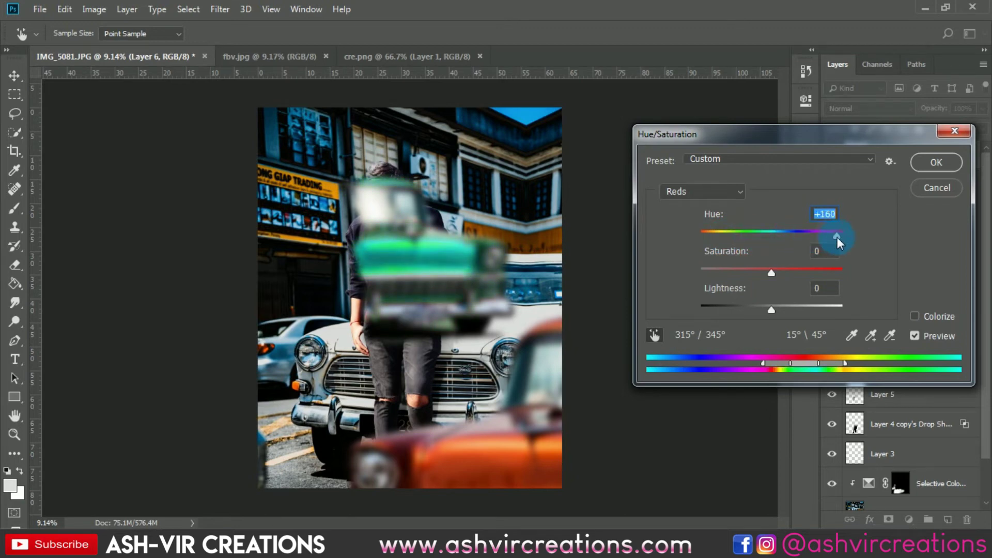
mouse_move(771, 276)
left_mouse_down()
mouse_move(715, 272)
mouse_move(780, 277)
left_mouse_up()
left_click_drag(829, 239, 838, 240)
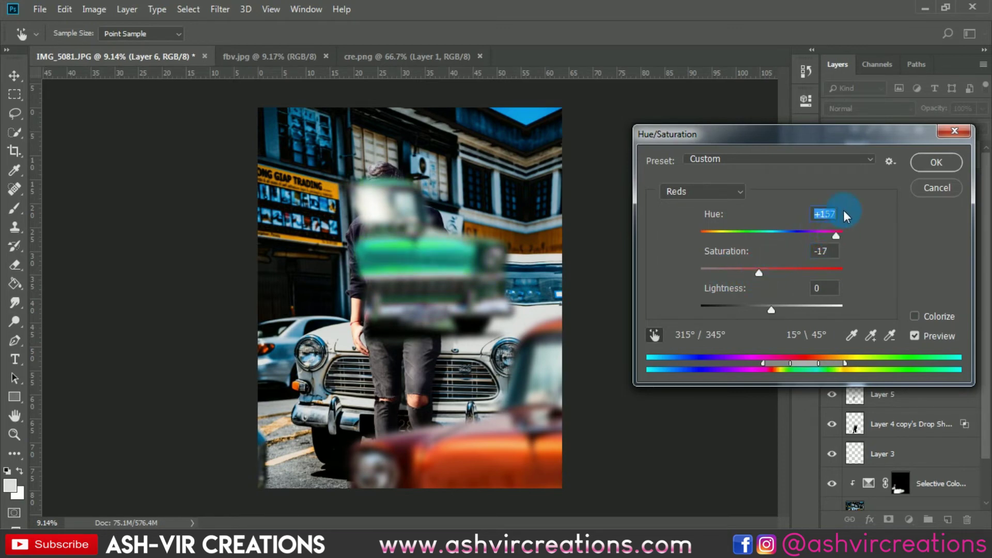
left_click(933, 163)
Step: Flip the green car horizontally and place it mostly outside the photo at the right edge, behind the man's level
key("ctrl+t")
right_click(500, 298)
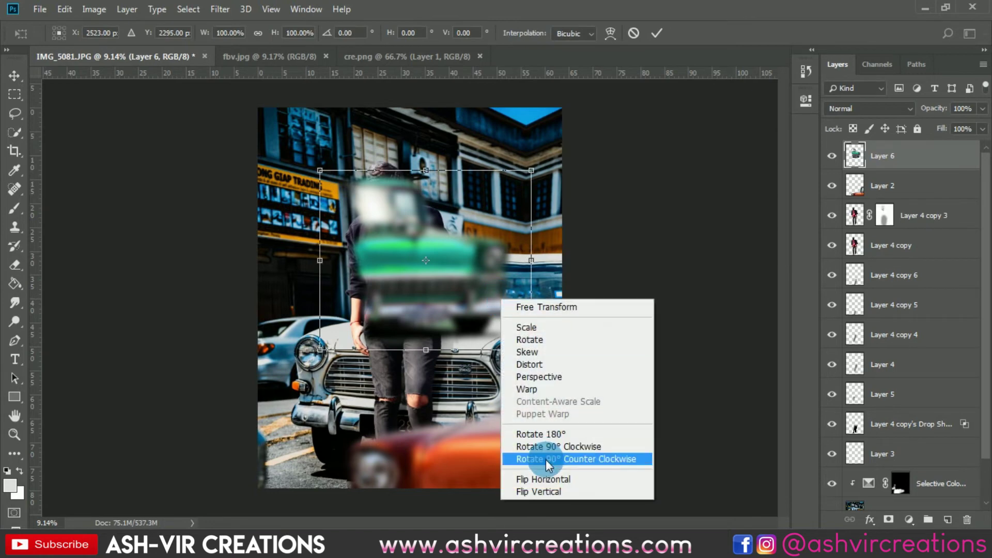
left_click(548, 477)
left_click_drag(477, 272, 682, 300)
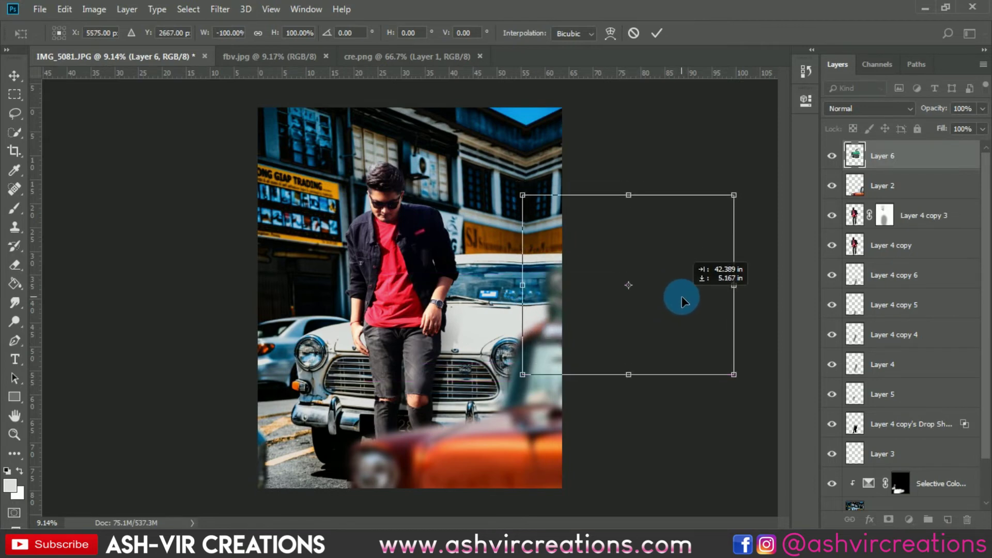
key("Return")
Step: Reorder Layer 6 with the green car directly beneath Layer 2
scroll(548, 309, "up", 4)
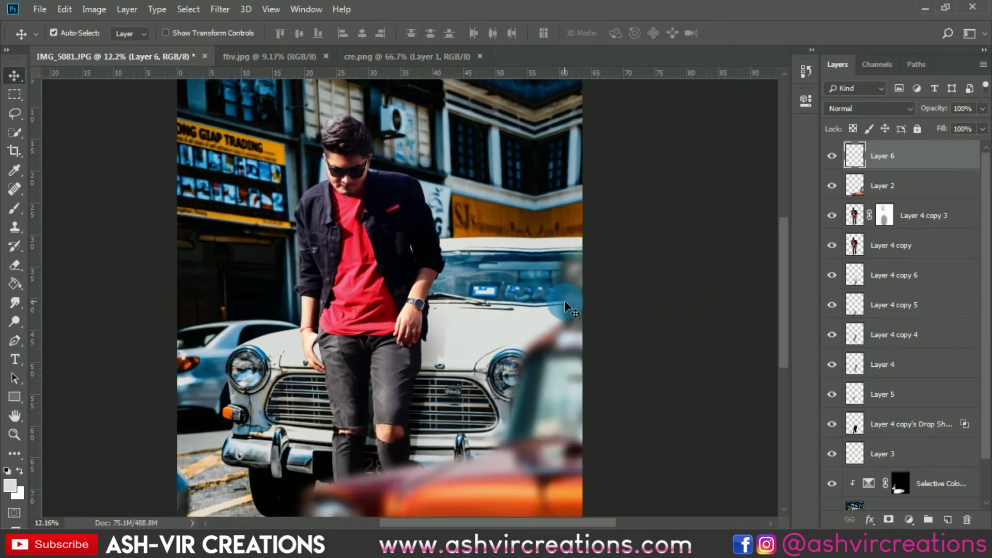
left_click_drag(899, 169, 896, 198)
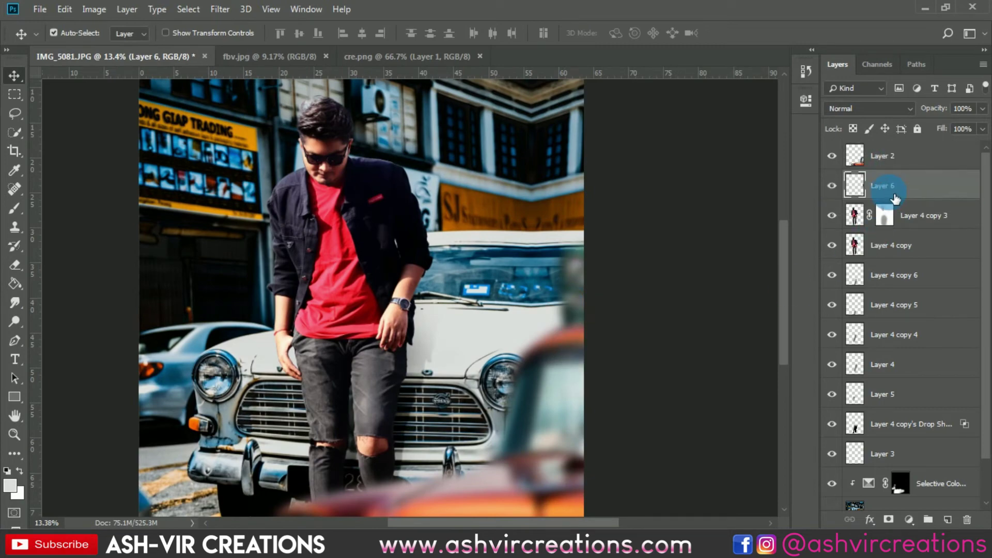
scroll(579, 272, "up", 2)
scroll(578, 271, "down", 3)
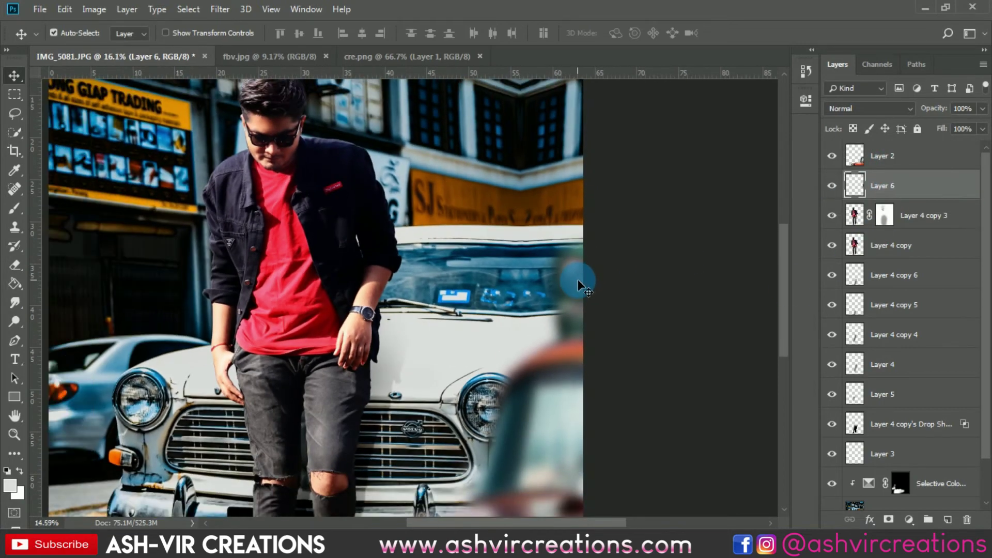
Step: Rotate the green car counterclockwise and position its front end along the photo's right edge behind the blurred orange car
key("ctrl+t")
left_click_drag(599, 261, 561, 232)
left_click_drag(446, 177, 437, 384)
left_click_drag(612, 366, 671, 328)
left_click_drag(728, 175, 745, 232)
mouse_move(634, 315)
left_mouse_down()
mouse_move(632, 281)
mouse_move(648, 303)
left_mouse_up()
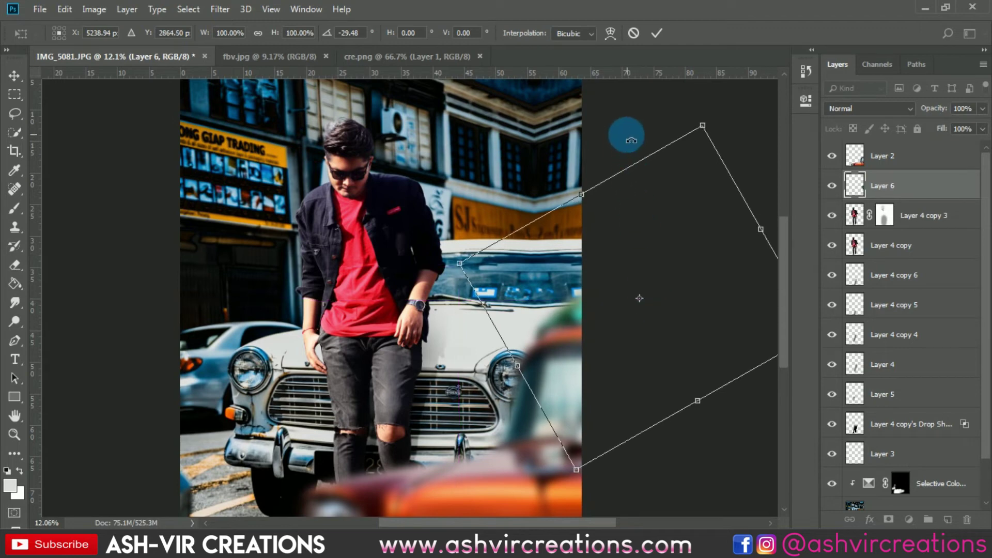
left_click_drag(630, 138, 618, 138)
left_click_drag(667, 282, 656, 266)
left_click_drag(541, 174, 523, 193)
mouse_move(658, 228)
left_mouse_down()
mouse_move(641, 226)
mouse_move(648, 237)
left_mouse_up()
double_click(648, 227)
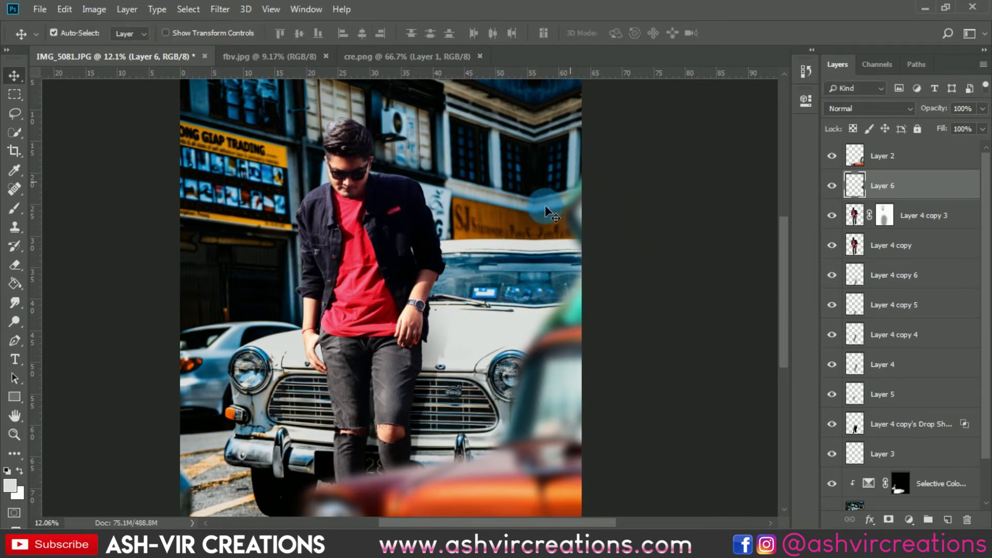
Step: Shift the green car farther into the photo above the orange car
left_click(15, 264)
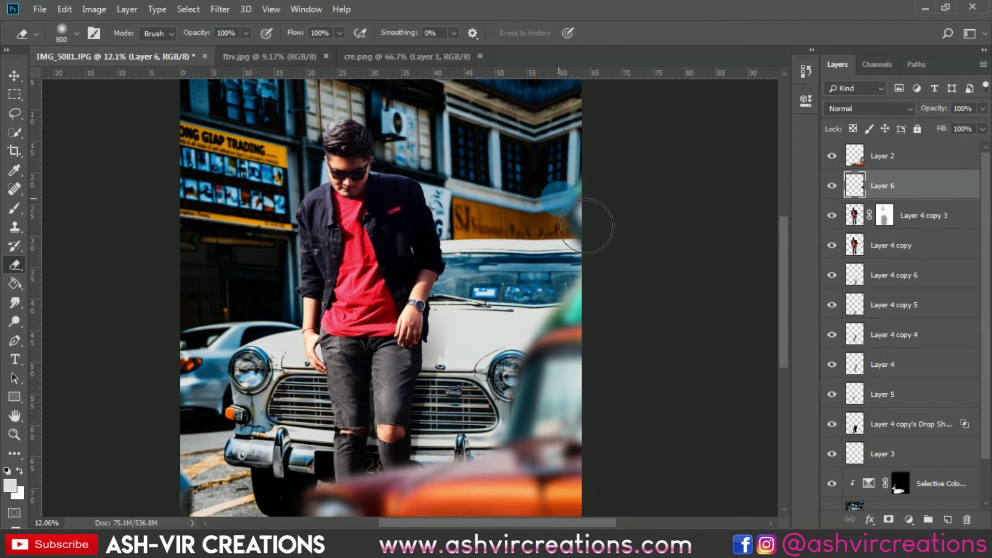
key("v")
mouse_move(579, 309)
left_mouse_down()
mouse_move(573, 278)
mouse_move(575, 296)
mouse_move(554, 319)
left_mouse_up()
scroll(583, 264, "down", 2)
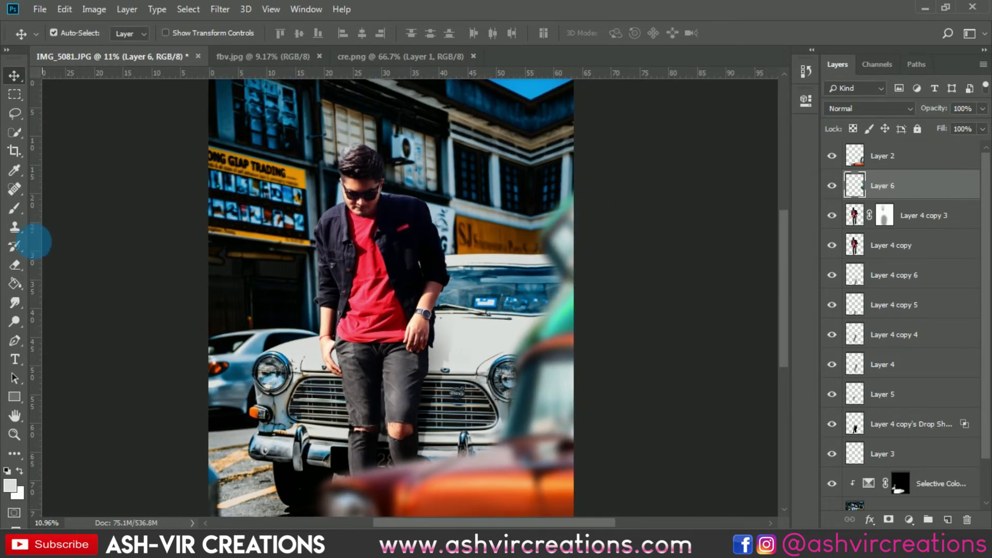
Step: Erase the green car's upper part over the yellow shop sign with an 800 px soft eraser
left_click(15, 265)
mouse_move(561, 243)
left_mouse_down()
mouse_move(569, 218)
mouse_move(585, 237)
left_mouse_up()
scroll(493, 250, "down", 4)
scroll(470, 216, "up", 1)
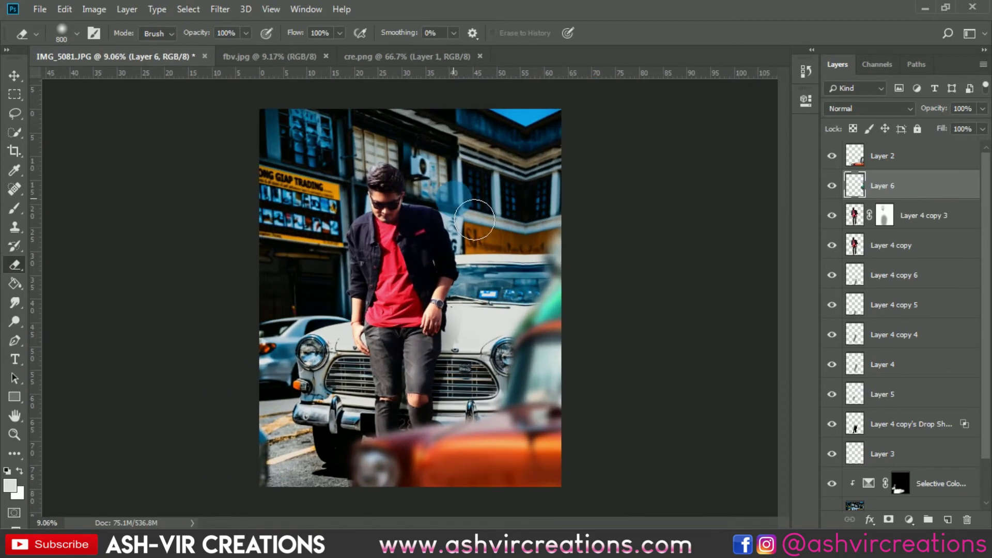
key("v")
scroll(466, 212, "down", 2)
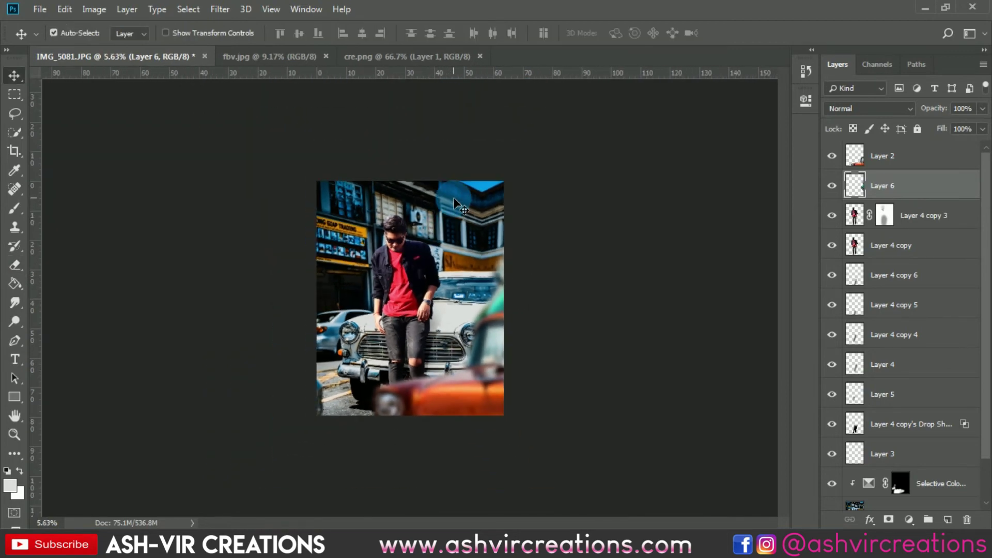
scroll(455, 204, "up", 2)
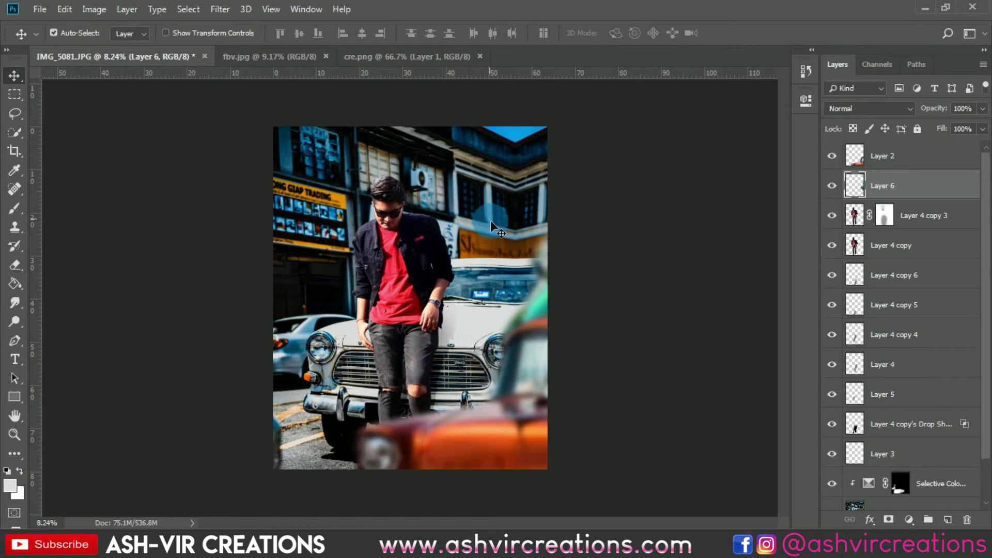
scroll(907, 455, "down", 2)
scroll(400, 320, "up", 2)
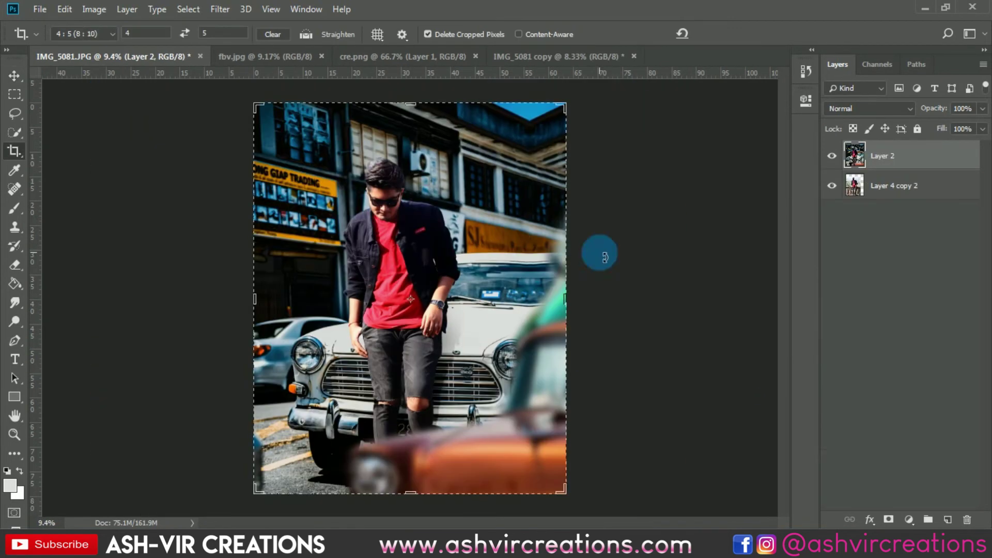
Step: Apply the Camera Raw filter to merged Layer 2 and set Greens, Aquas, Blues, Purples and Magentas saturation to -100
left_click(220, 9)
left_click(243, 96)
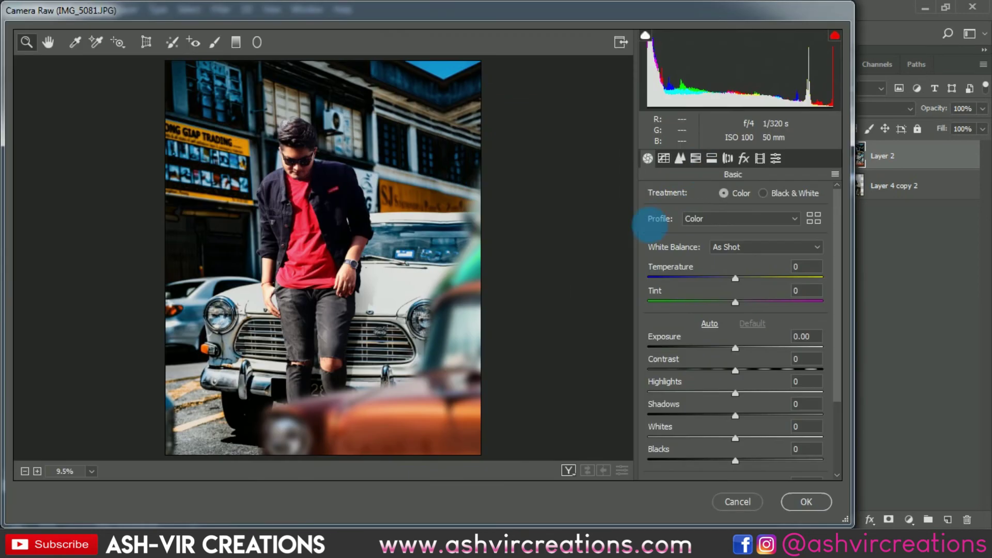
left_click(712, 158)
left_click(696, 158)
left_click(708, 203)
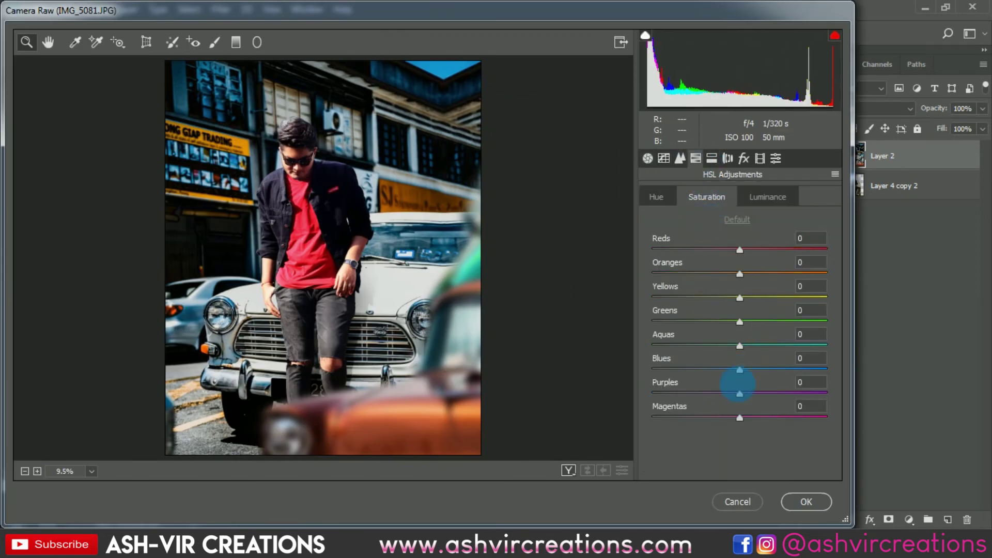
left_click_drag(740, 394, 652, 394)
left_click_drag(739, 368, 592, 368)
left_click_drag(736, 347, 622, 343)
left_click_drag(740, 323, 627, 325)
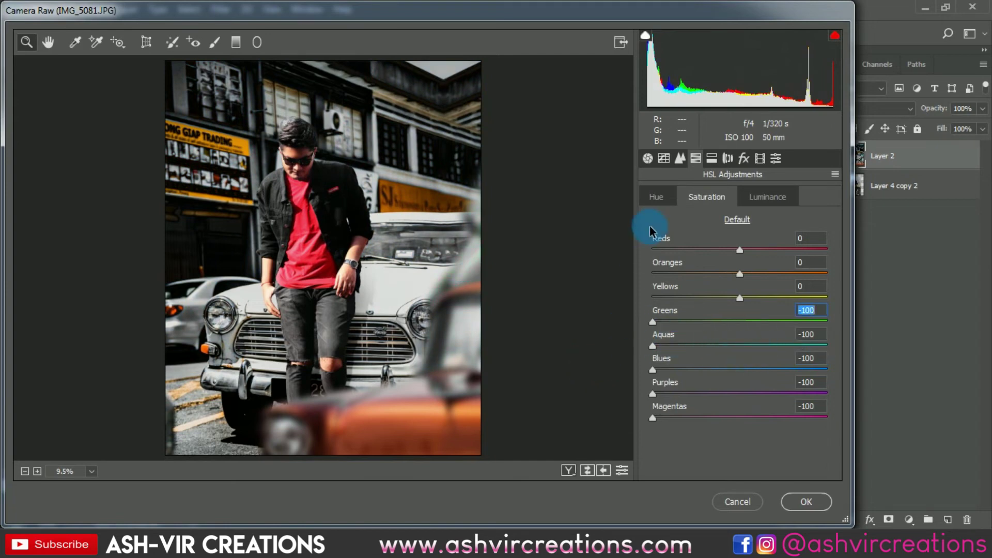
Step: Try shifting the Blue Primary and Red Primary hues in the camera calibration
left_click(664, 199)
mouse_move(315, 168)
left_mouse_down()
mouse_move(336, 183)
mouse_move(331, 176)
left_mouse_up()
left_click_drag(425, 327, 402, 318)
left_click(744, 158)
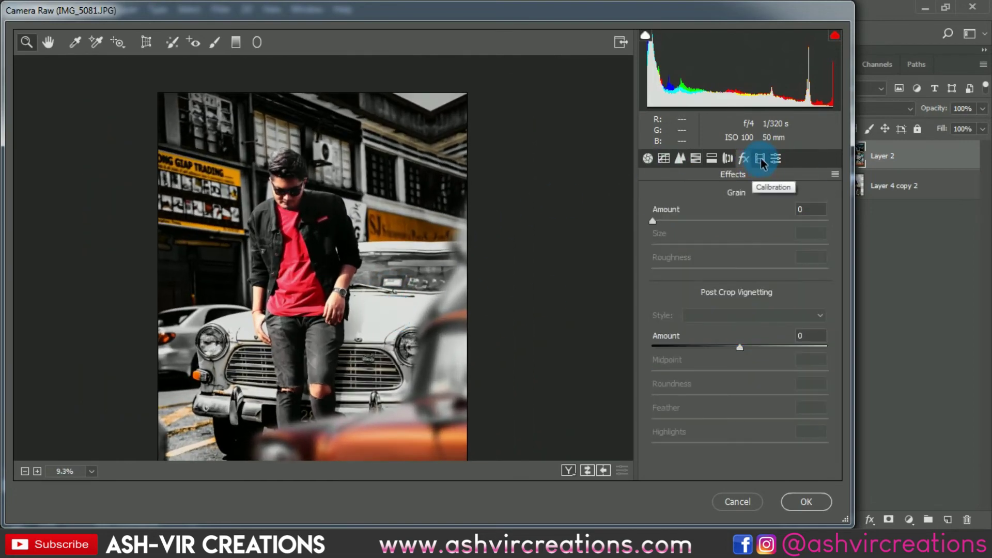
left_click(762, 160)
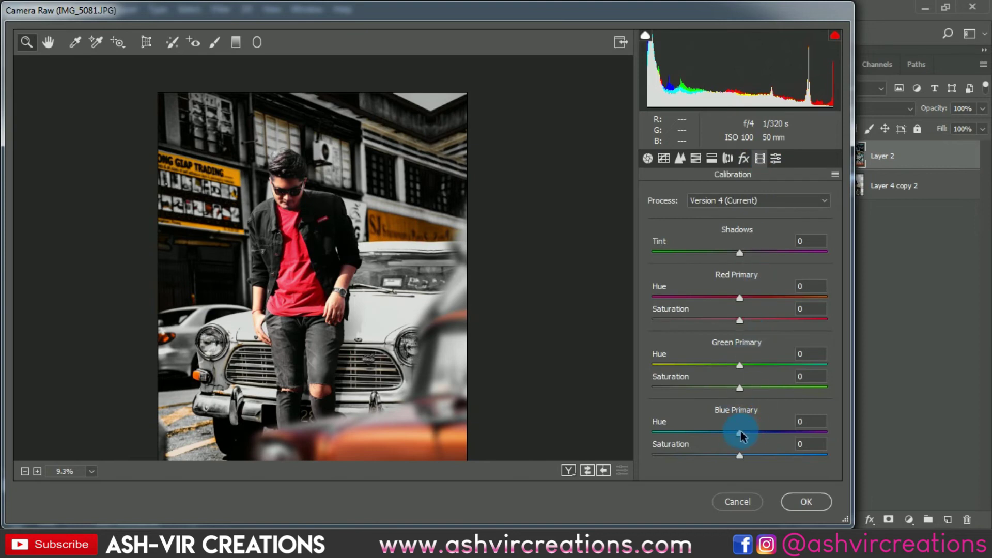
mouse_move(722, 436)
left_mouse_down()
mouse_move(680, 434)
mouse_move(735, 438)
left_mouse_up()
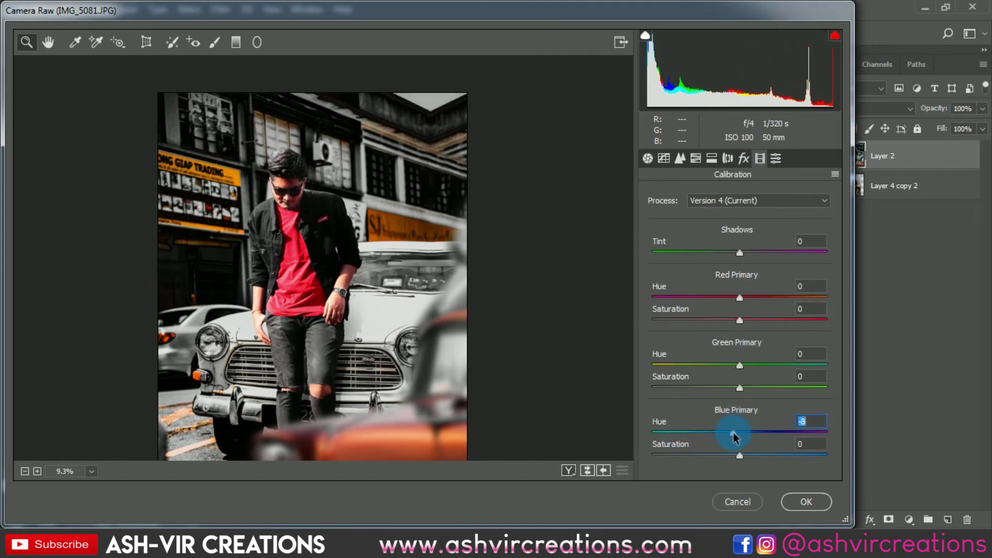
left_click_drag(745, 300, 735, 301)
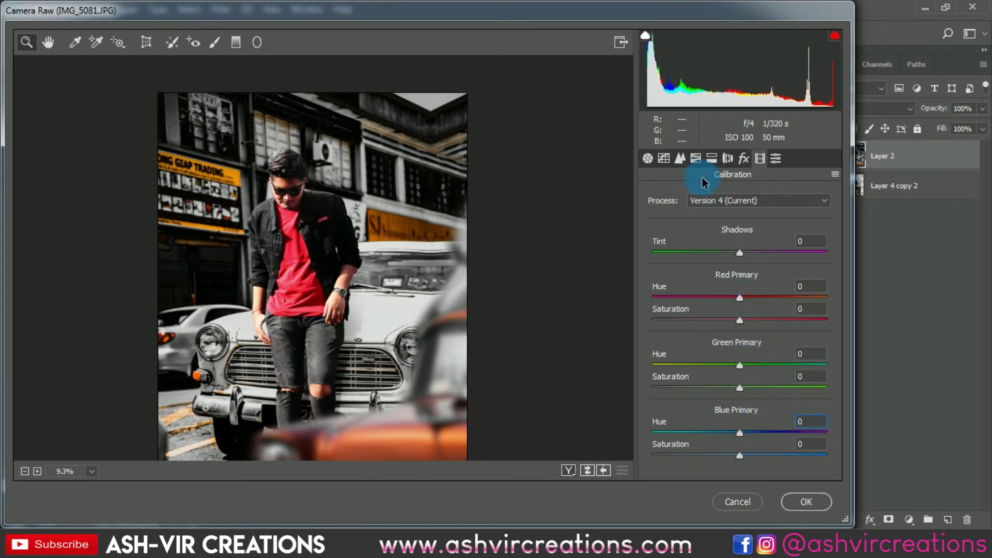
Step: Raise the Oranges luminance slightly in the HSL adjustments while viewing the man up close
left_click(696, 158)
left_click_drag(306, 204, 383, 250)
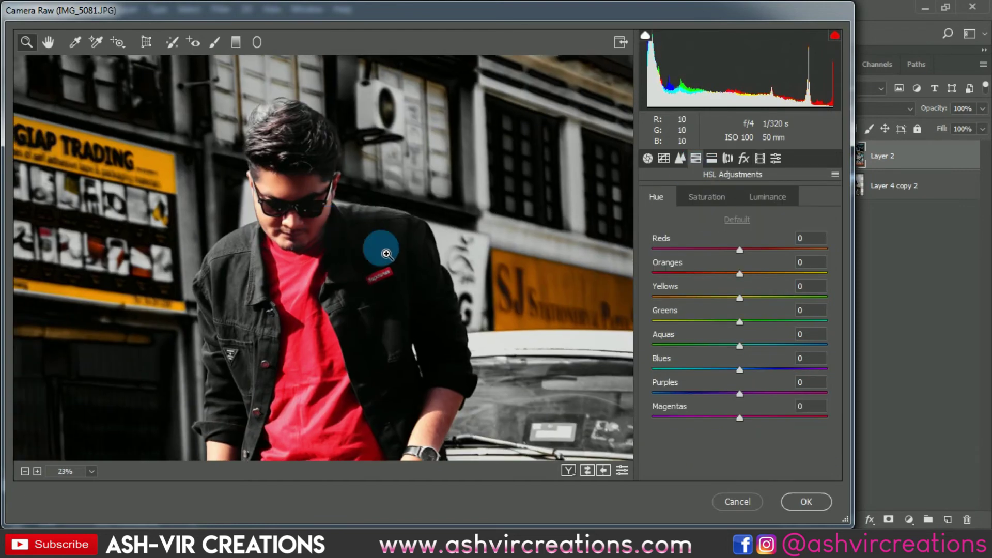
left_click(748, 198)
mouse_move(740, 273)
left_mouse_down()
mouse_move(771, 275)
mouse_move(750, 272)
mouse_move(767, 250)
mouse_move(742, 251)
mouse_move(757, 271)
mouse_move(749, 273)
left_mouse_up()
left_click(660, 198)
Step: Set the Green Primary calibration hue to +7 and fit the whole photo in the preview
left_click(763, 163)
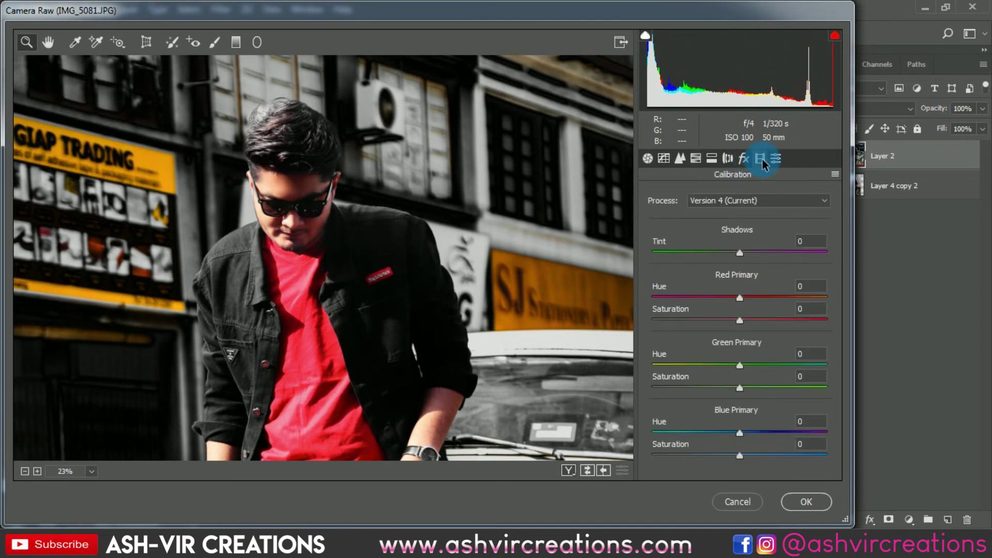
left_click_drag(737, 364, 681, 353)
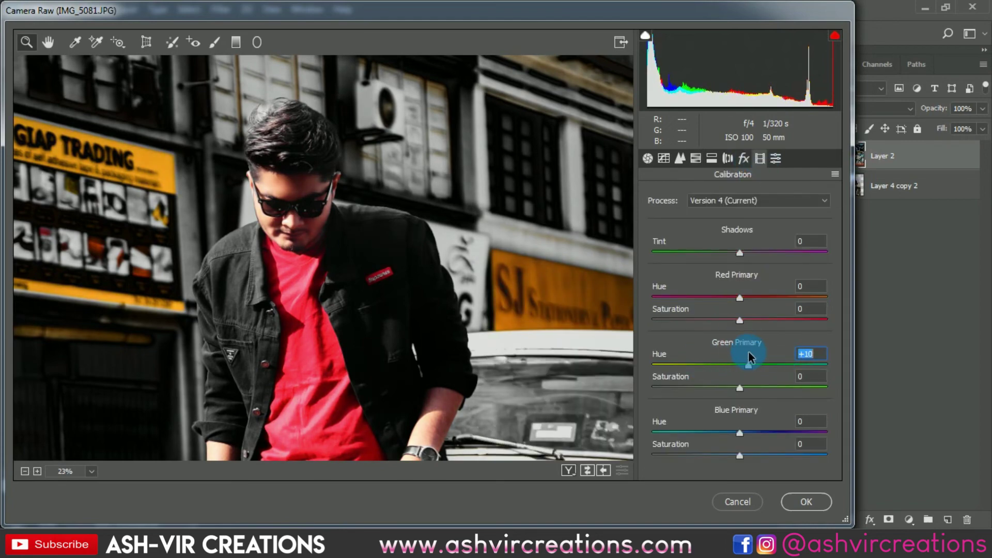
key("ctrl+0")
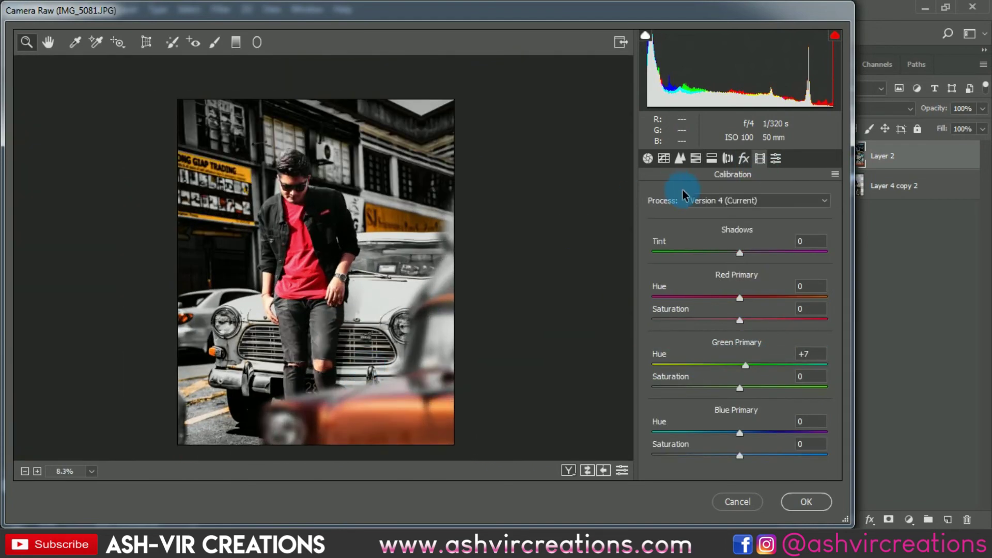
Step: Add a post-crop vignette with amount -51, midpoint 38, roundness -9 and feather 80
left_click(649, 160)
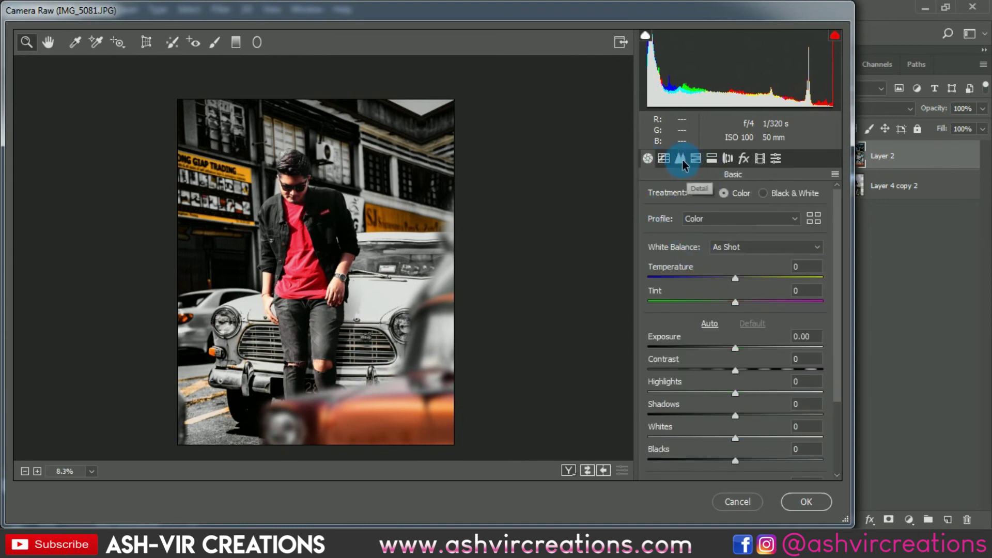
left_click(744, 158)
left_click_drag(743, 346, 696, 347)
left_click_drag(739, 371, 791, 431)
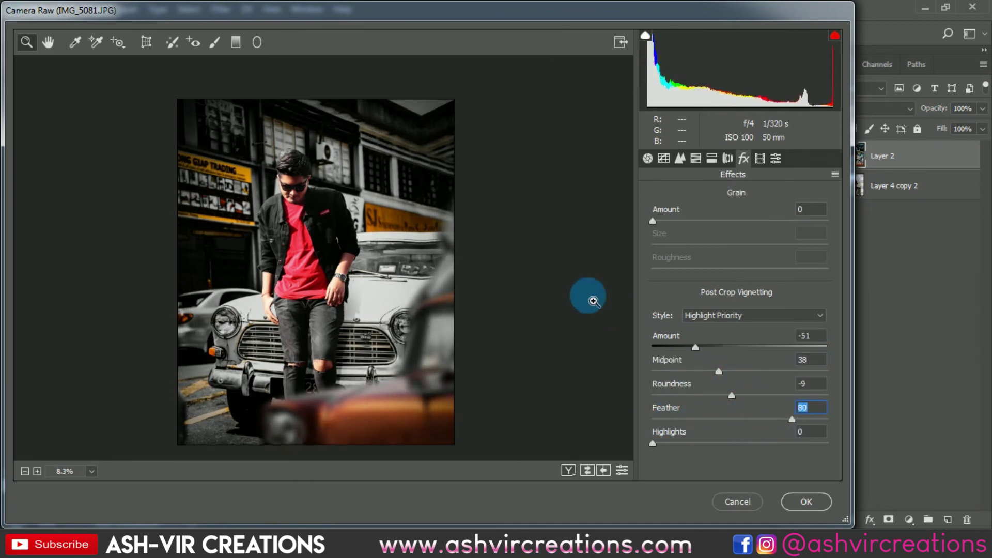
Step: Set the basic tones to contrast +10, highlights -8, shadows +26 and whites +8
left_click(680, 159)
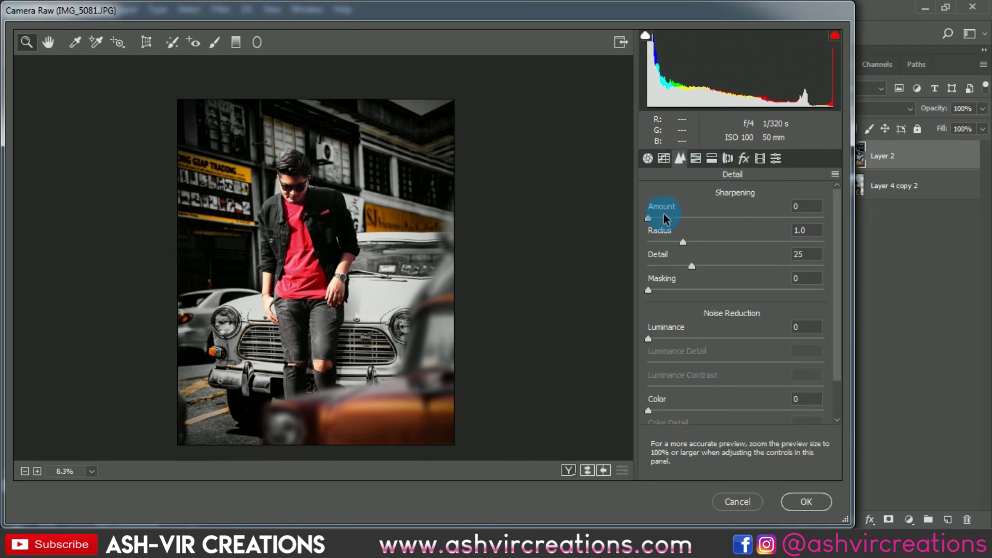
left_click(648, 158)
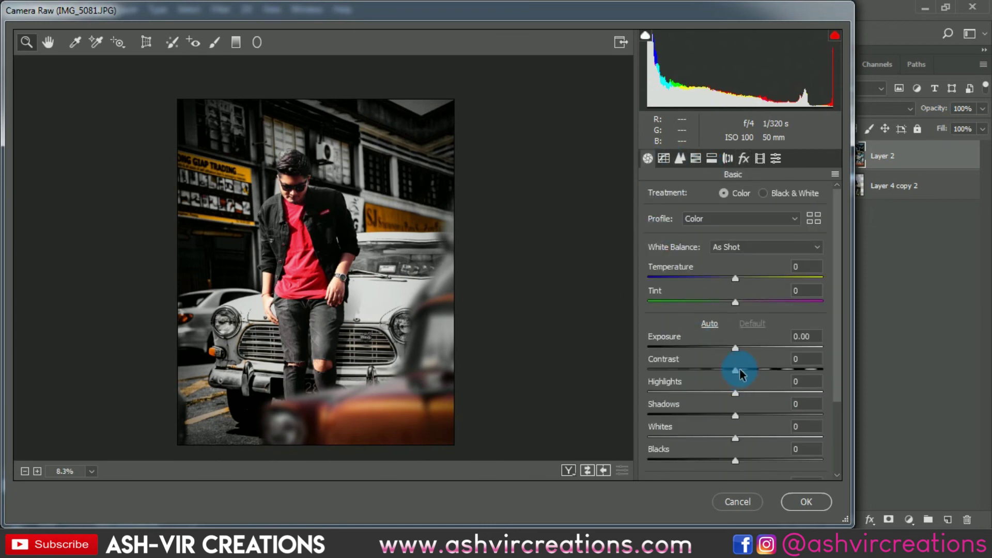
mouse_move(737, 395)
left_mouse_down()
mouse_move(709, 390)
mouse_move(745, 399)
mouse_move(734, 388)
mouse_move(640, 393)
mouse_move(716, 392)
mouse_move(722, 402)
left_mouse_up()
left_click_drag(739, 440, 761, 425)
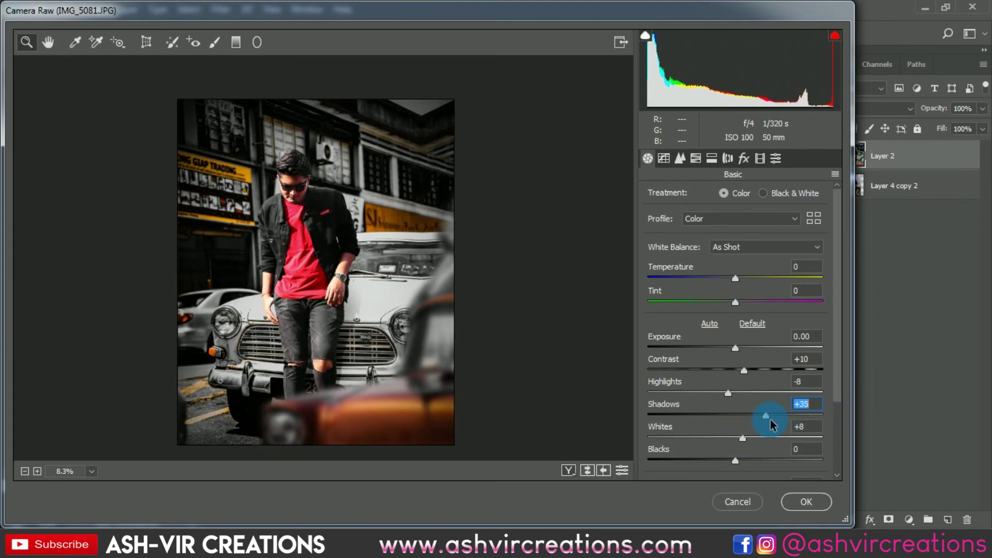
scroll(746, 365, "down", 3)
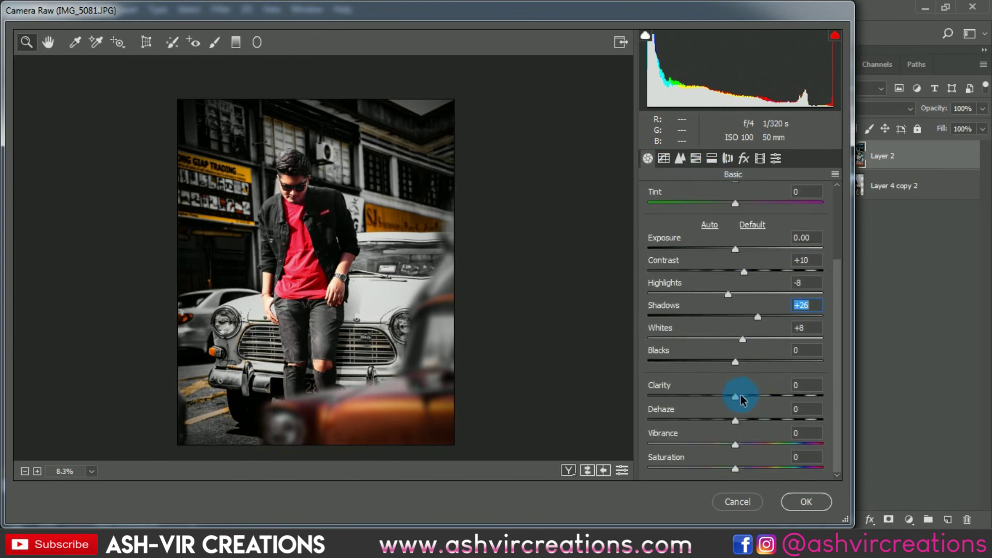
Step: Fade the blacks on the RGB point curve by anchoring shadows and highlights and raising the black point output to 18
key("ctrl+alt+2")
left_click(690, 404)
left_click(782, 309)
left_click(647, 446)
mouse_move(647, 446)
left_mouse_down()
mouse_move(646, 429)
mouse_move(643, 445)
left_mouse_up()
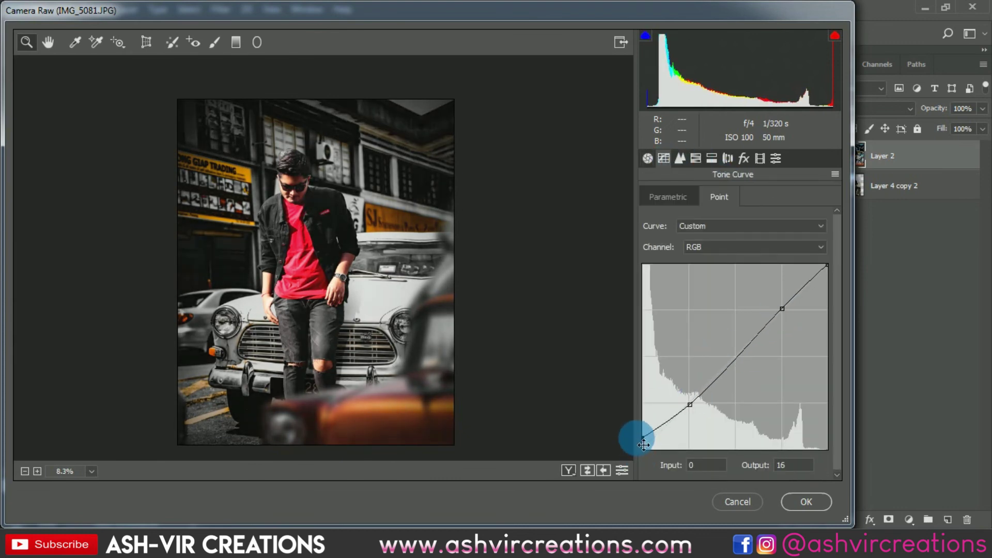
scroll(235, 262, "up", 1)
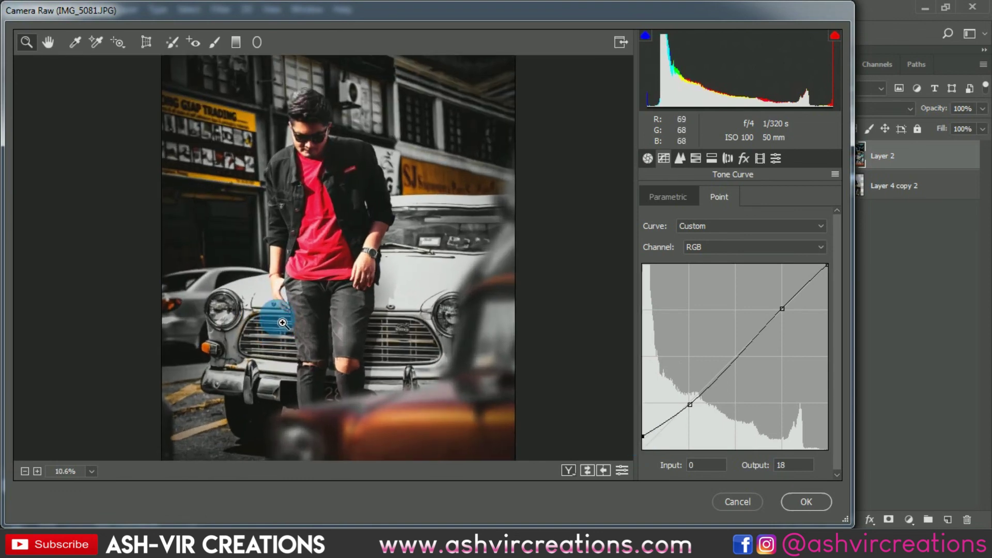
Step: Lower the upper point of the RGB point curve slightly to input 194 and output 191
mouse_move(783, 308)
left_mouse_down()
mouse_move(775, 294)
mouse_move(783, 311)
left_mouse_up()
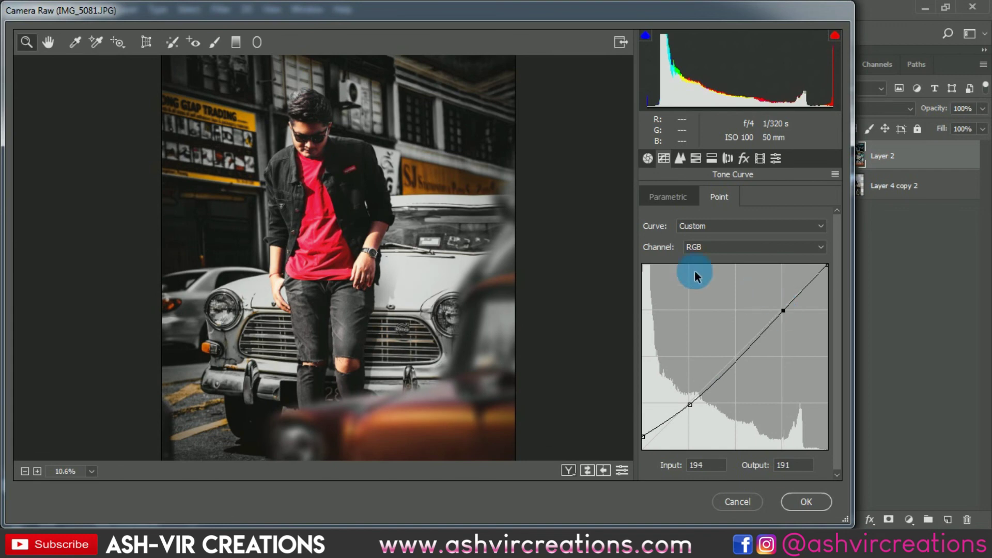
scroll(443, 237, "down", 1)
Step: Split-tone the highlights green with hue 144 and saturation 12
left_click(712, 158)
left_click(696, 158)
left_click(712, 157)
left_click_drag(689, 222, 671, 249)
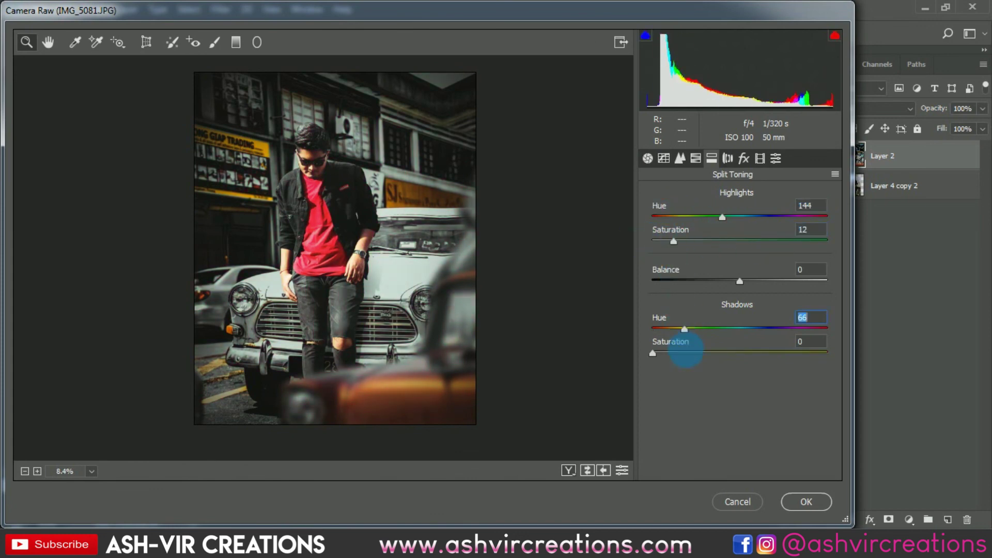
Step: Split-tone the shadows with hue 54 and saturation 7, and apply the Camera Raw grade to Layer 2
left_click(691, 353)
left_click_drag(689, 330, 635, 364)
left_click_drag(337, 256, 340, 258)
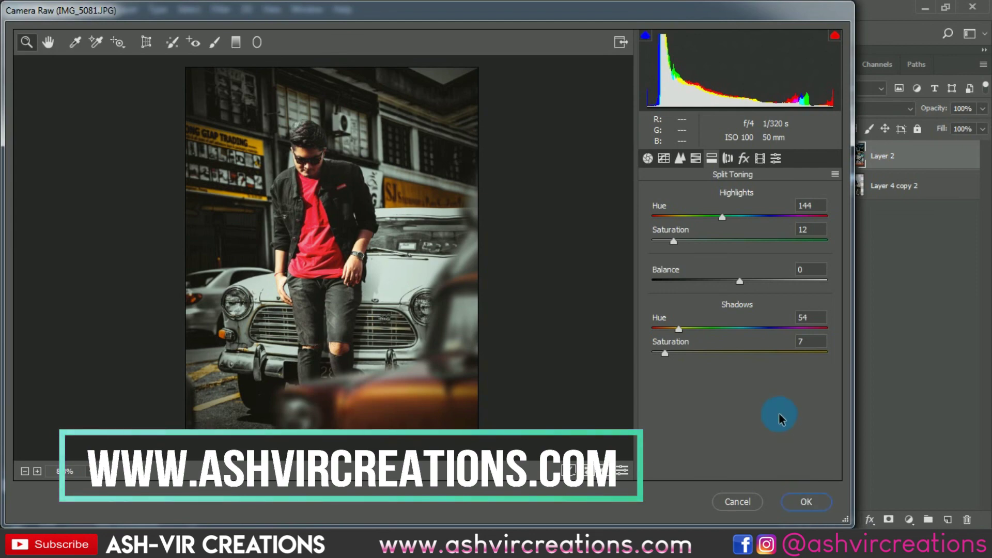
left_click(806, 502)
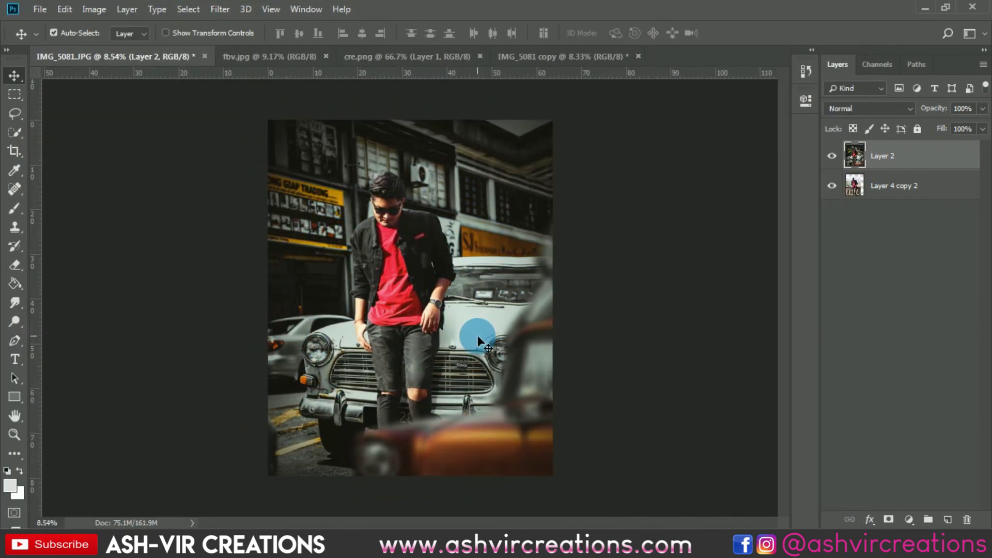
Step: Compare the finished composite with the original photo by repeatedly hiding and showing Layer 2, leaving it shown
left_click(832, 156)
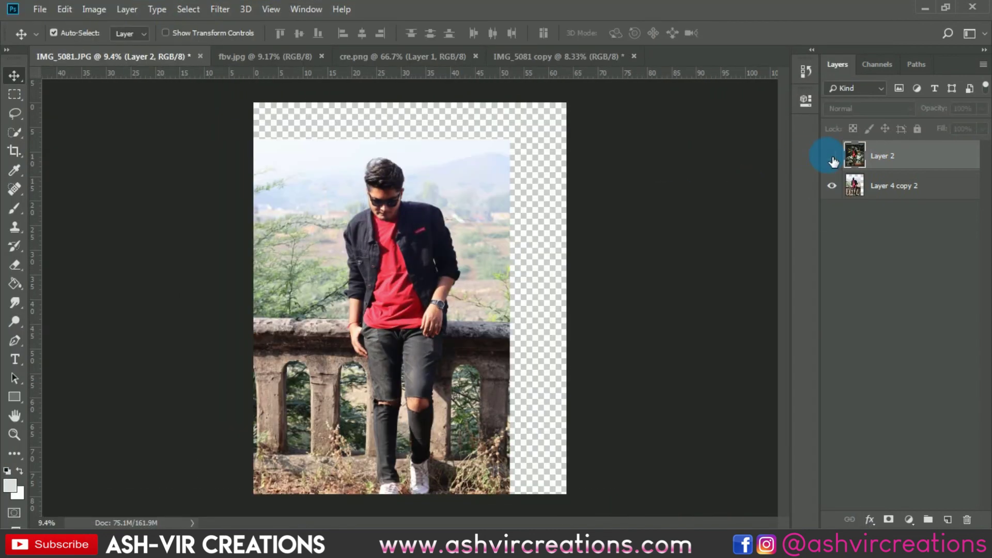
left_click(832, 157)
left_click(832, 157)
left_click(832, 156)
left_click(833, 157)
left_click(832, 156)
left_click(833, 156)
left_click(832, 157)
scroll(664, 228, "down", 1)
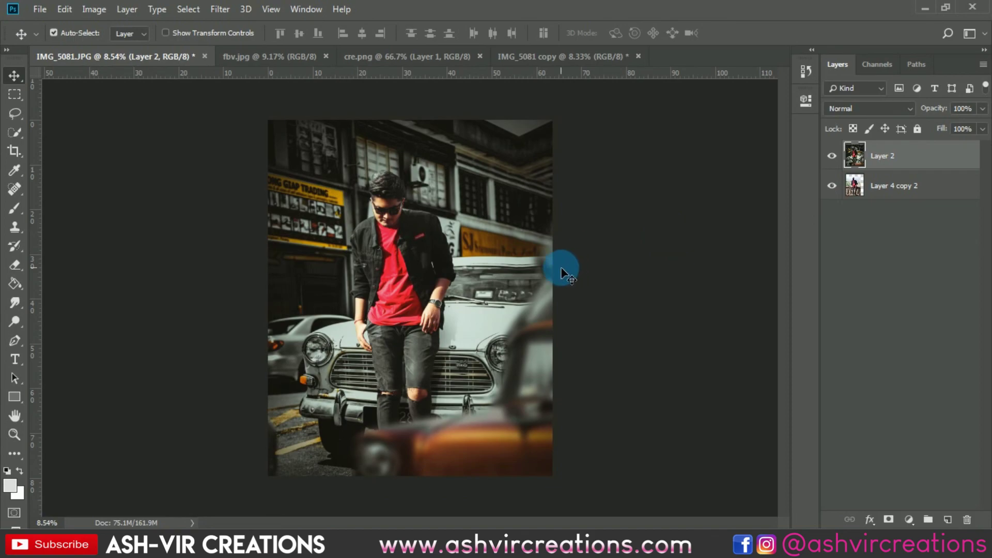
scroll(562, 270, "up", 1)
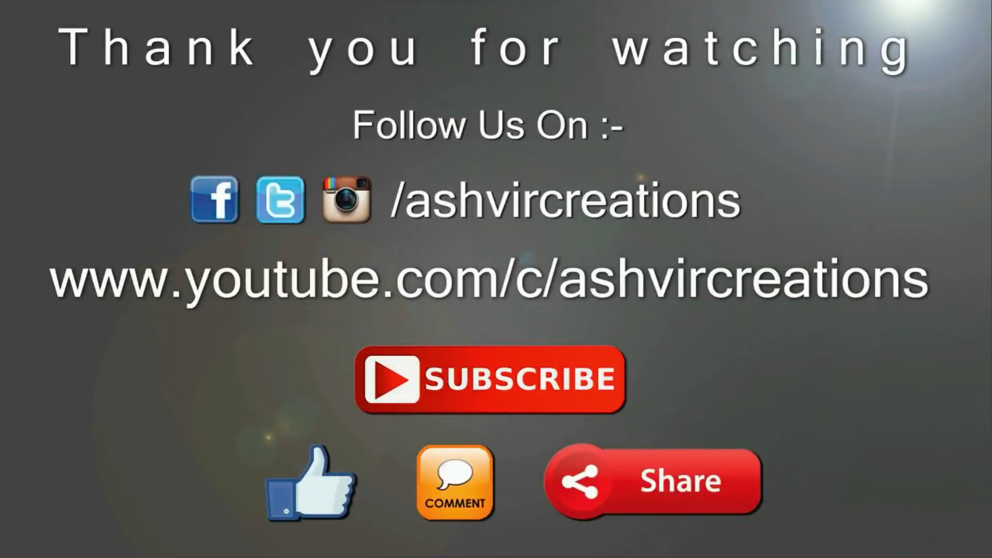